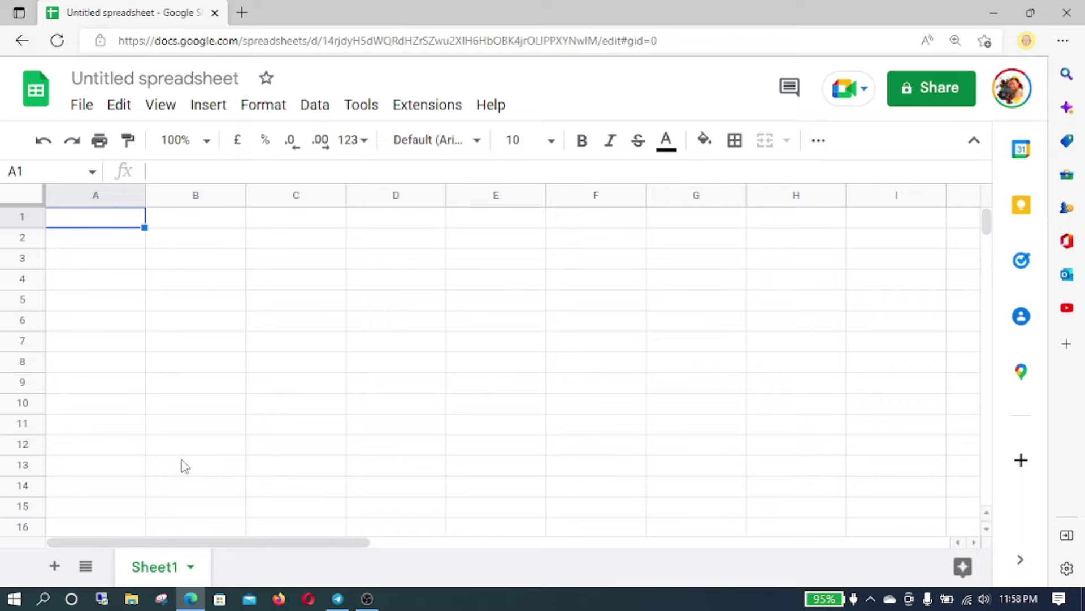
Add four new sheets so the file has Sheet2 through Sheet5.
{"action": "left_click", "coordinate": [55, 566]}
{"action": "left_click", "coordinate": [55, 566]}
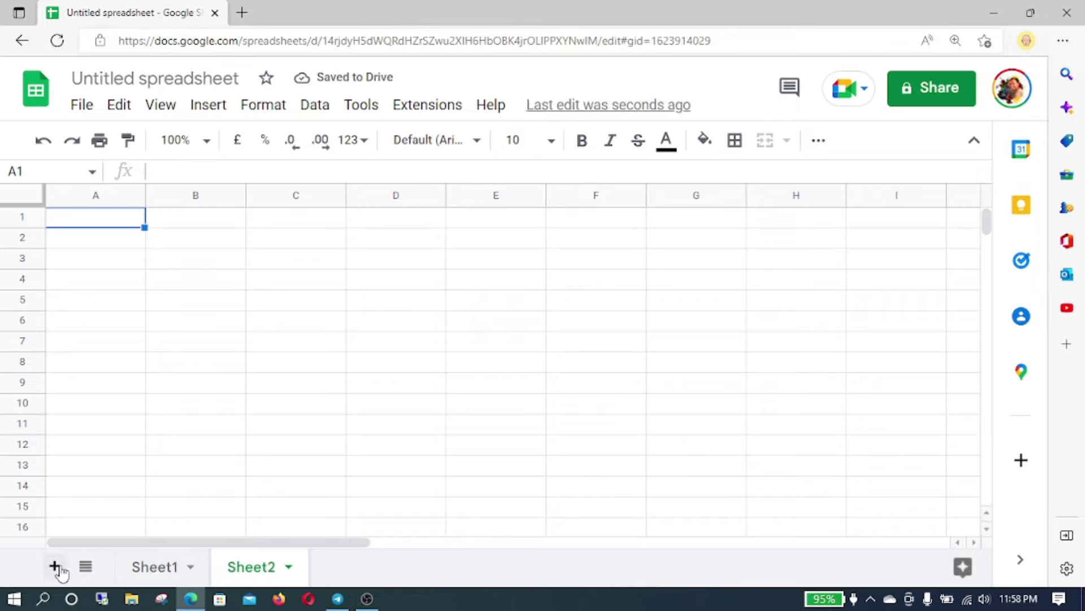
{"action": "left_click", "coordinate": [55, 566]}
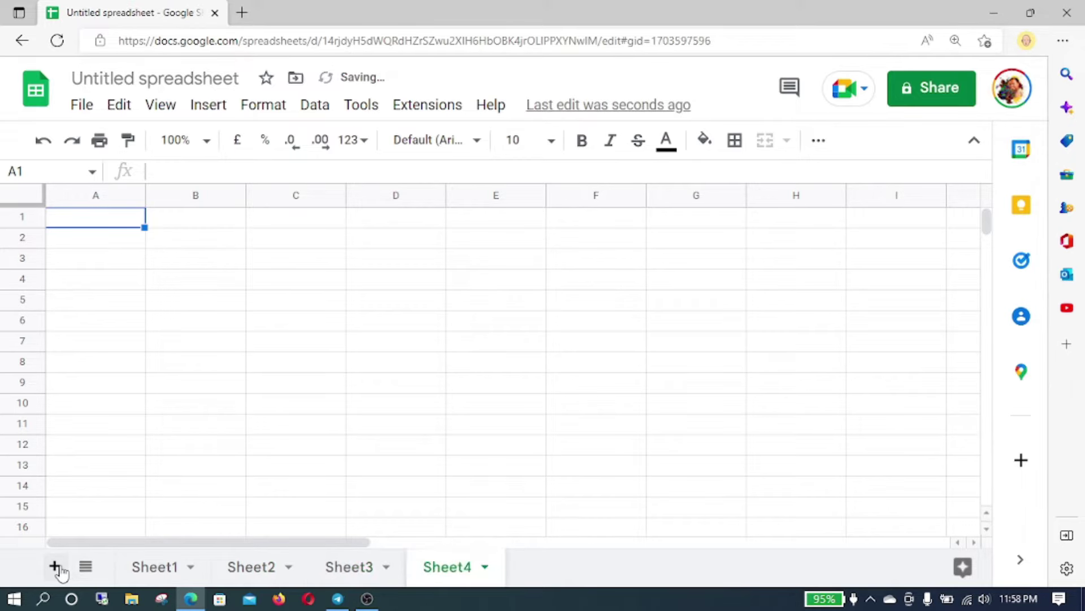
{"action": "left_click", "coordinate": [56, 566]}
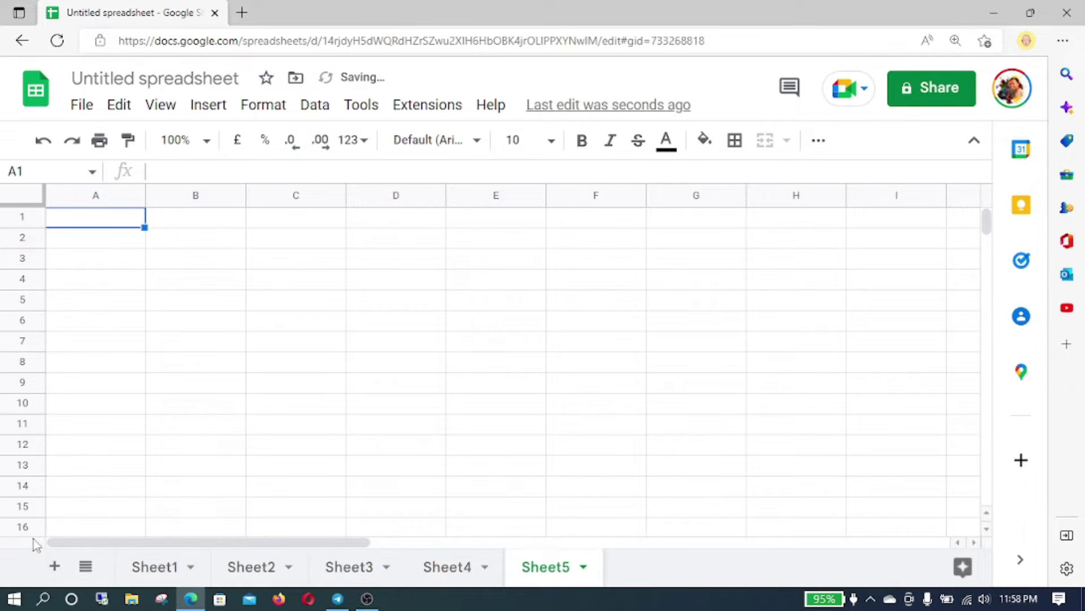
Look through each new sheet tab, ending back on Sheet1.
{"action": "left_click", "coordinate": [154, 565]}
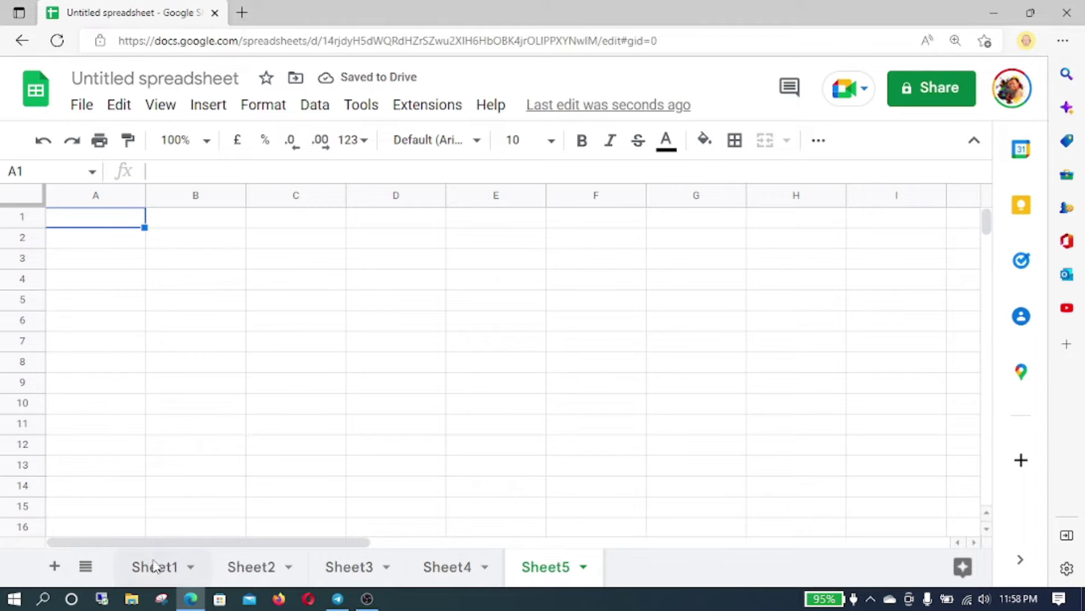
{"action": "left_click", "coordinate": [248, 565]}
{"action": "left_click", "coordinate": [342, 566]}
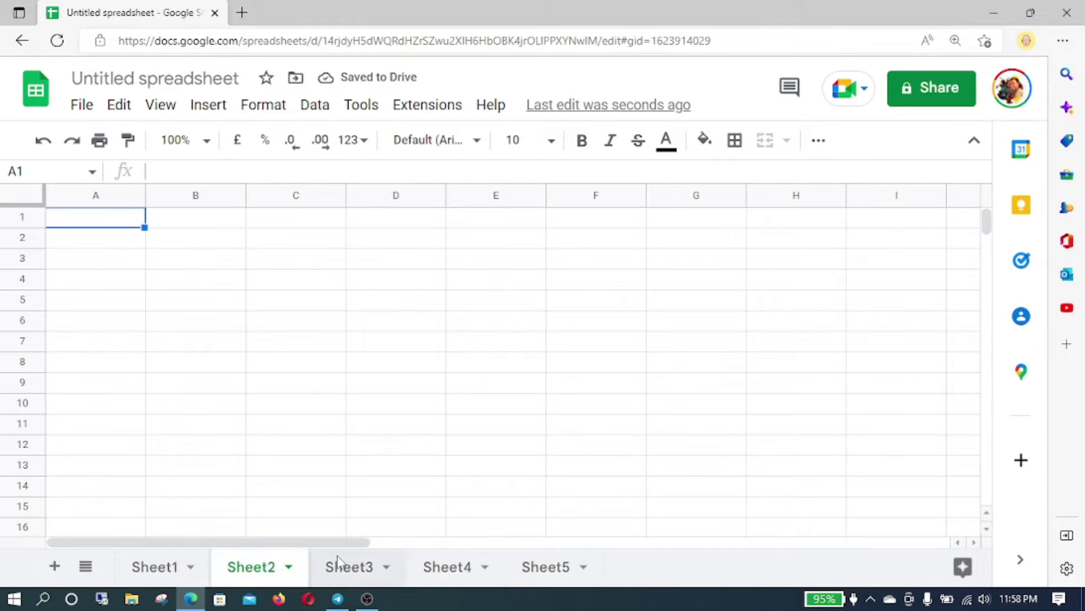
{"action": "left_click", "coordinate": [443, 564]}
{"action": "left_click", "coordinate": [549, 565]}
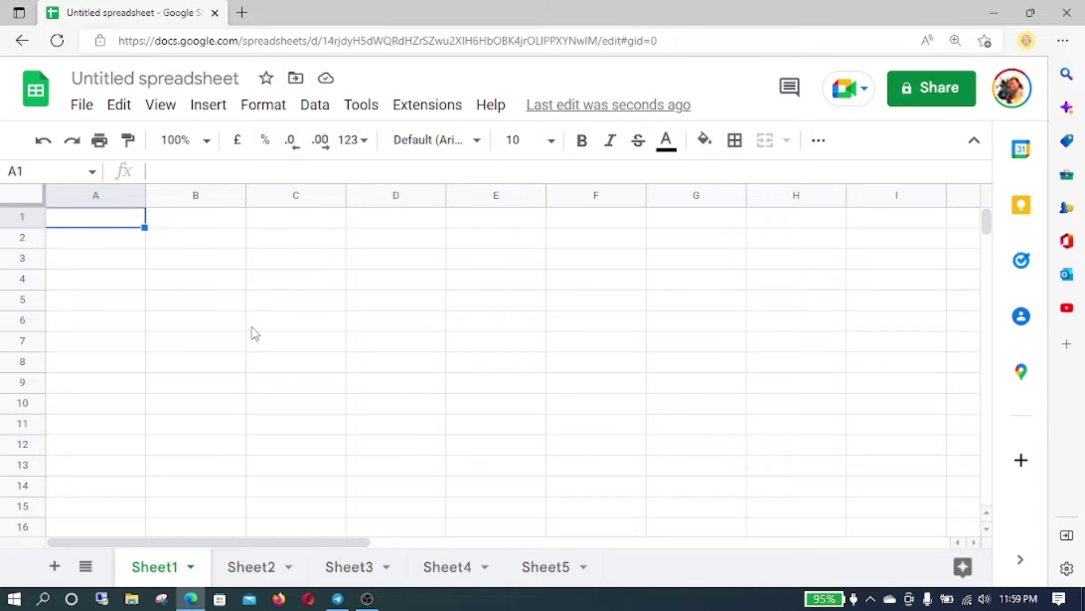
Put a link in cell B2 with the text 'Link ke Sheet 2' that targets Sheet2.
{"action": "left_click", "coordinate": [202, 244]}
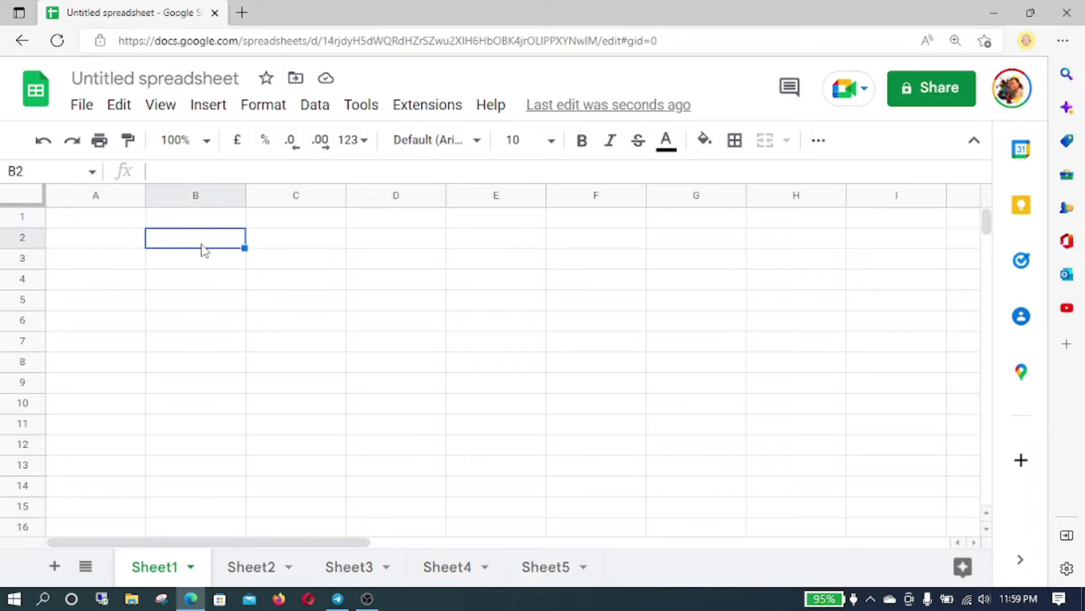
{"action": "left_click", "coordinate": [206, 113]}
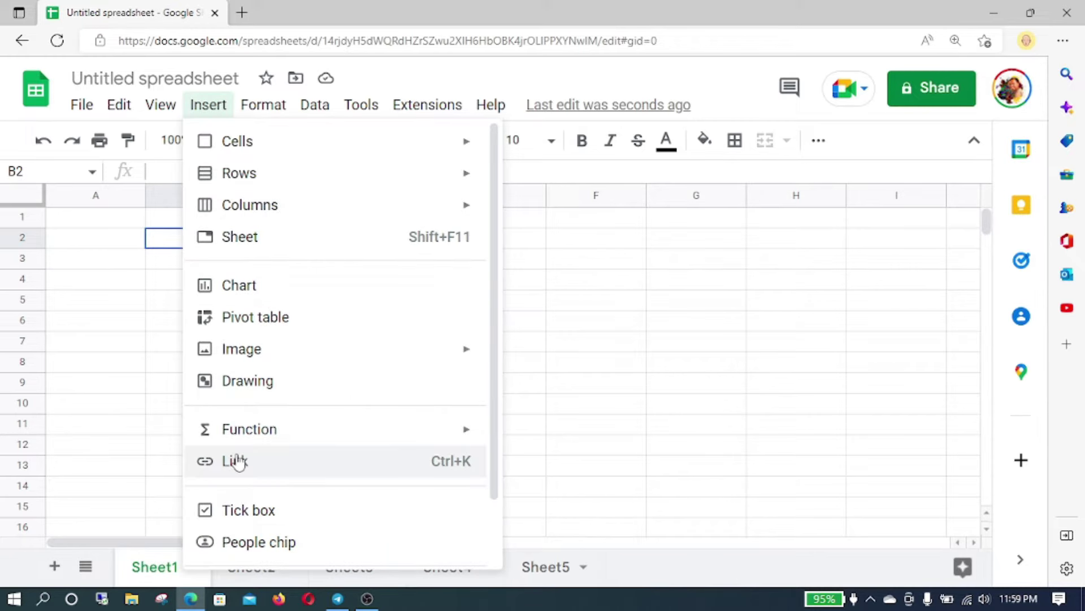
{"action": "left_click", "coordinate": [160, 240]}
{"action": "right_click", "coordinate": [161, 242]}
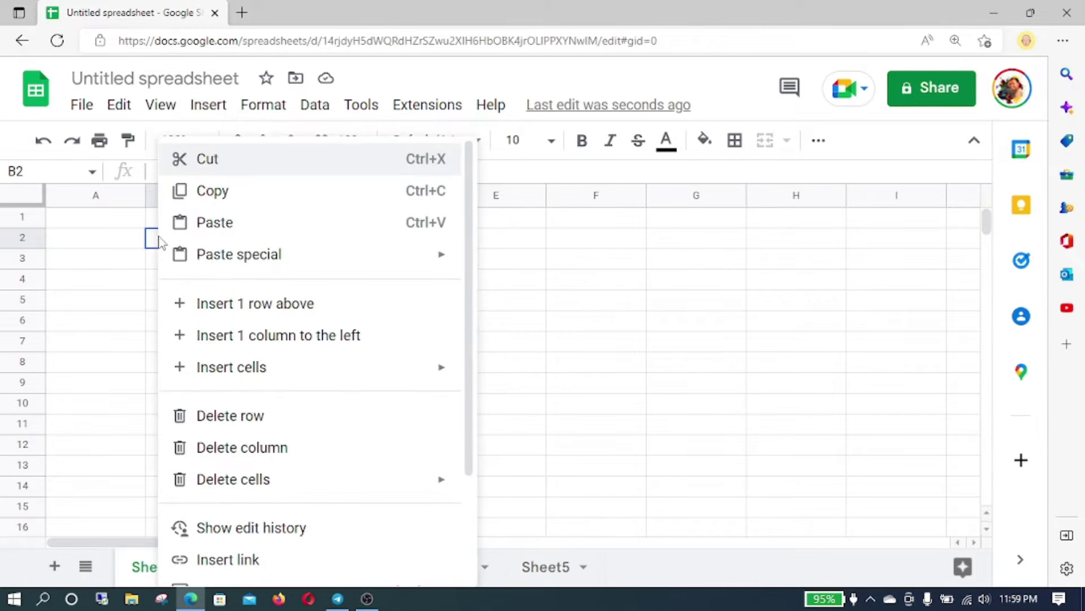
{"action": "left_click", "coordinate": [253, 560]}
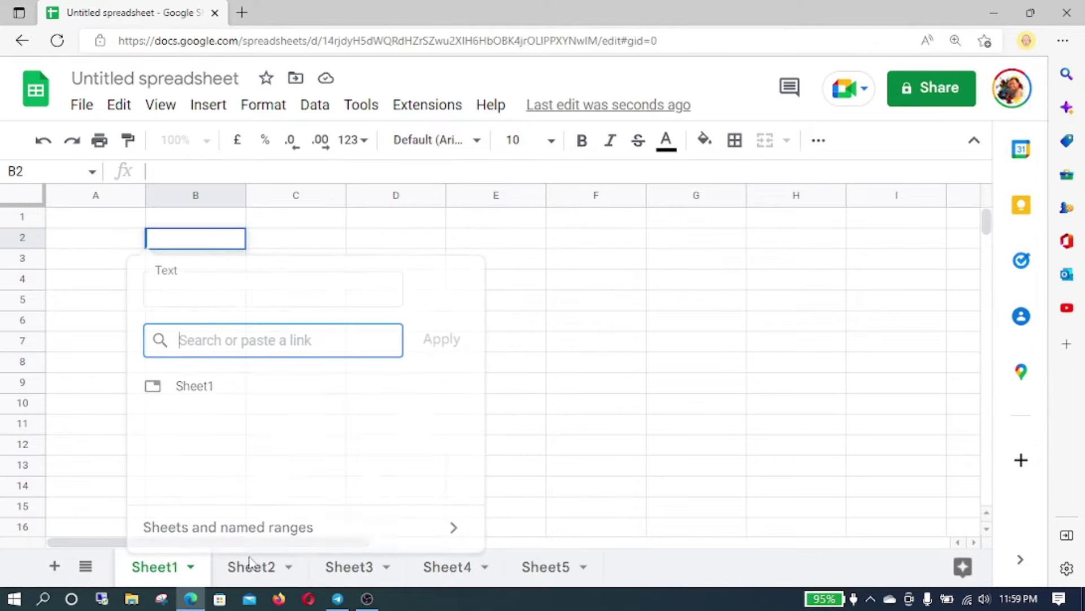
{"action": "left_click", "coordinate": [275, 293]}
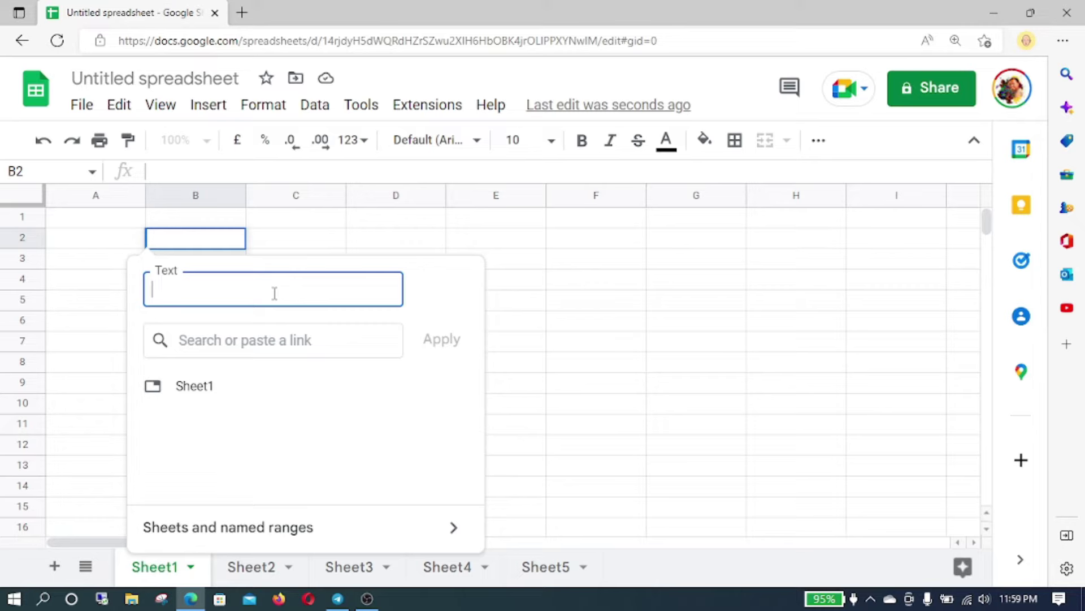
{"action": "type", "text": "Link ke Sheet 2"}
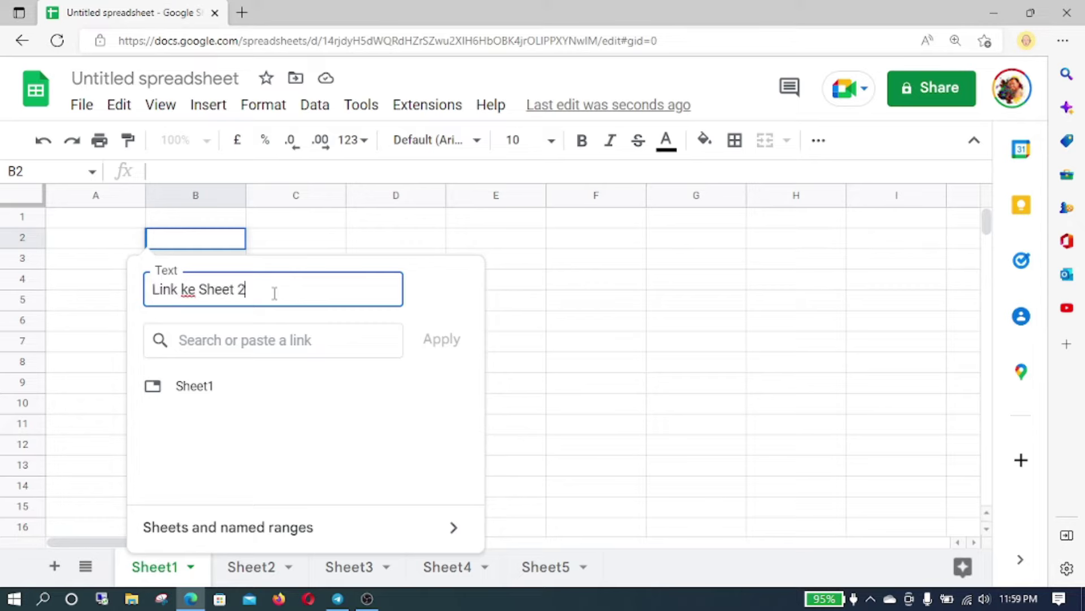
{"action": "left_click", "coordinate": [211, 531]}
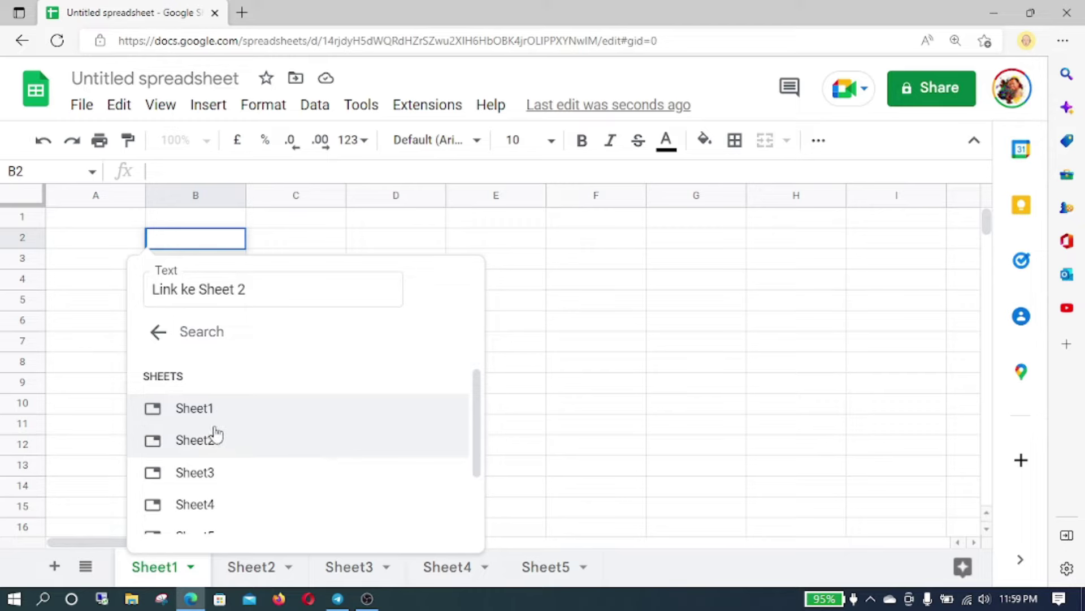
{"action": "left_click", "coordinate": [199, 445]}
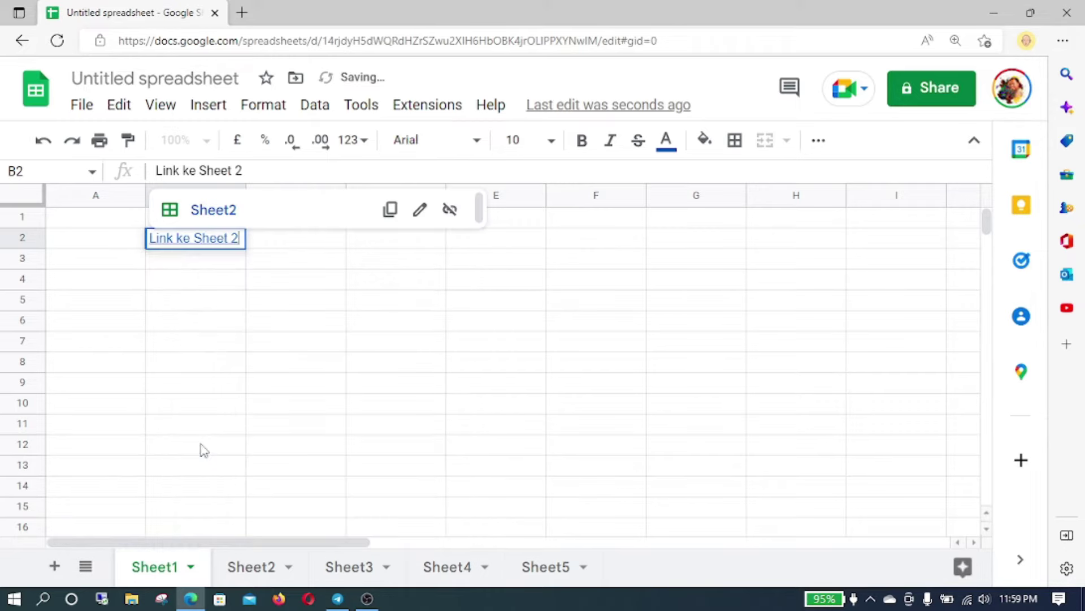
{"action": "left_click", "coordinate": [192, 279]}
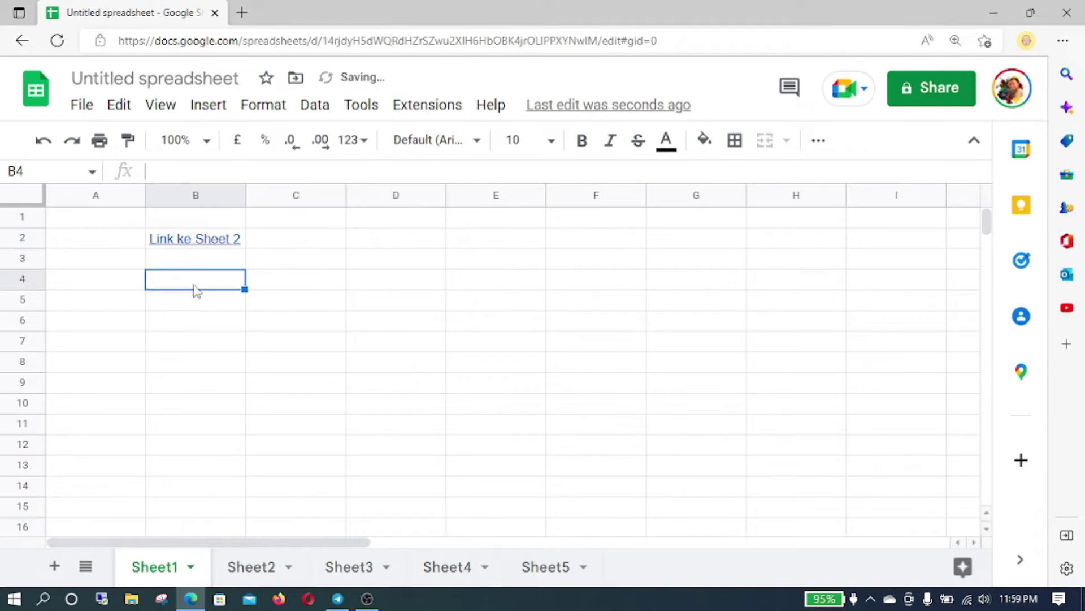
{"action": "left_click", "coordinate": [184, 242]}
{"action": "left_click", "coordinate": [240, 276]}
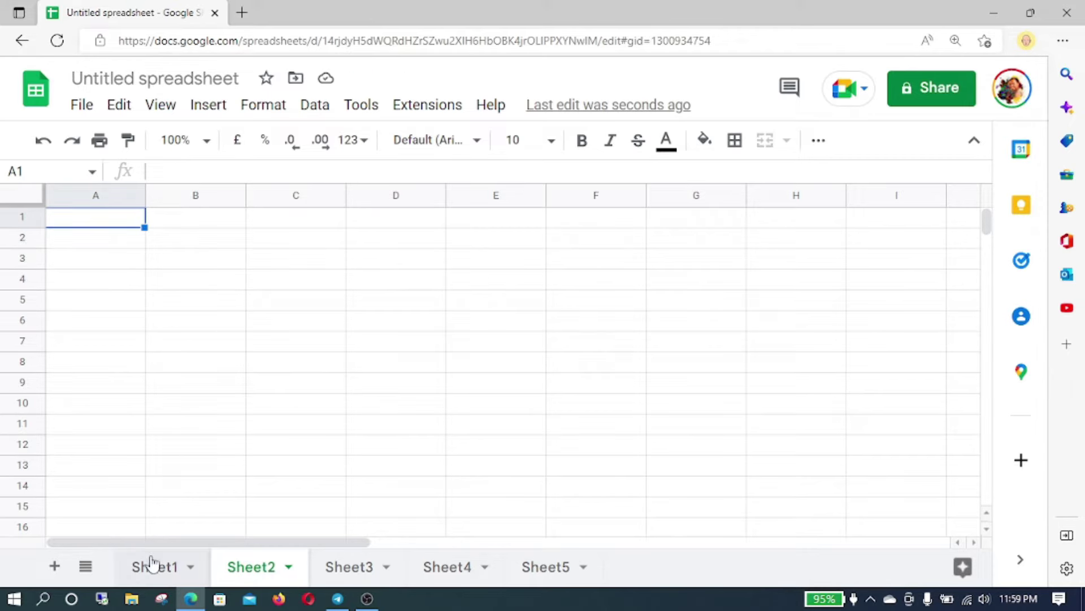
{"action": "left_click", "coordinate": [153, 565]}
{"action": "left_click", "coordinate": [232, 271]}
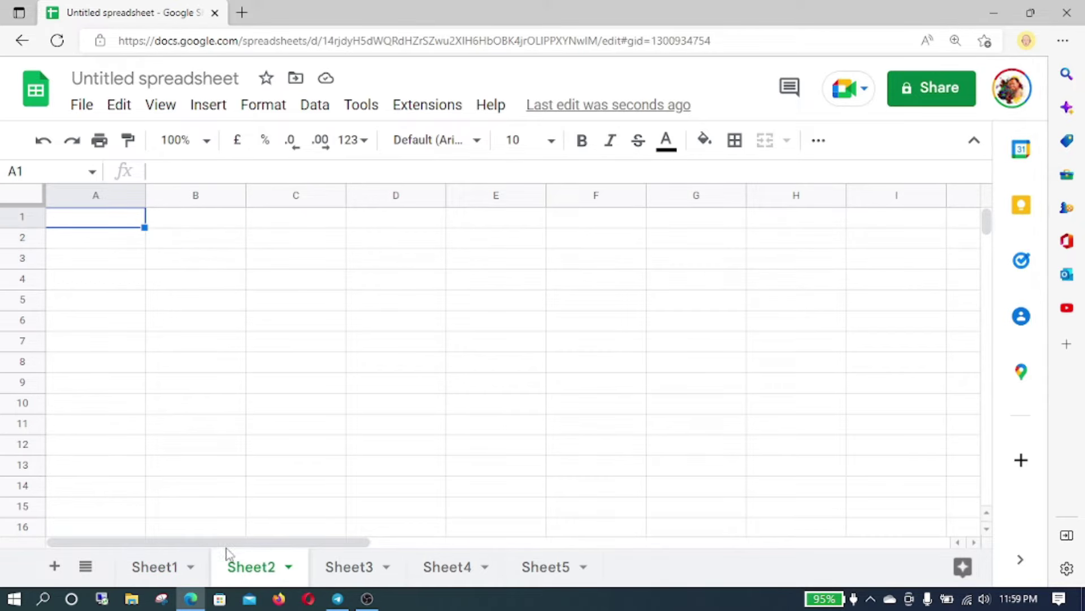
{"action": "left_click", "coordinate": [161, 566]}
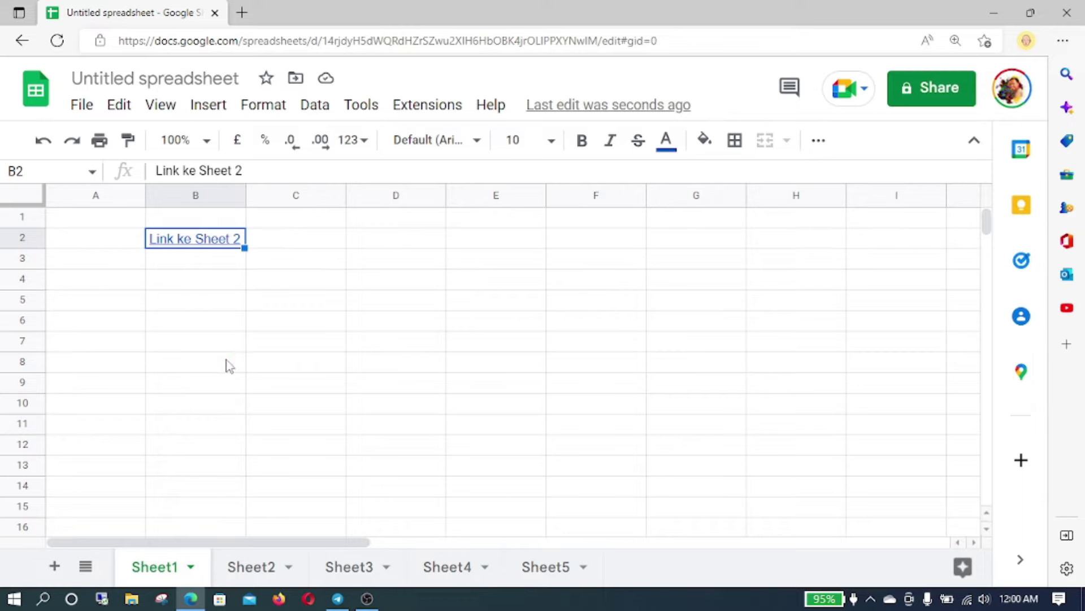
Insert a 'link ke Sheet 3' hyperlink to Sheet3 in cell C2.
{"action": "left_click", "coordinate": [306, 243]}
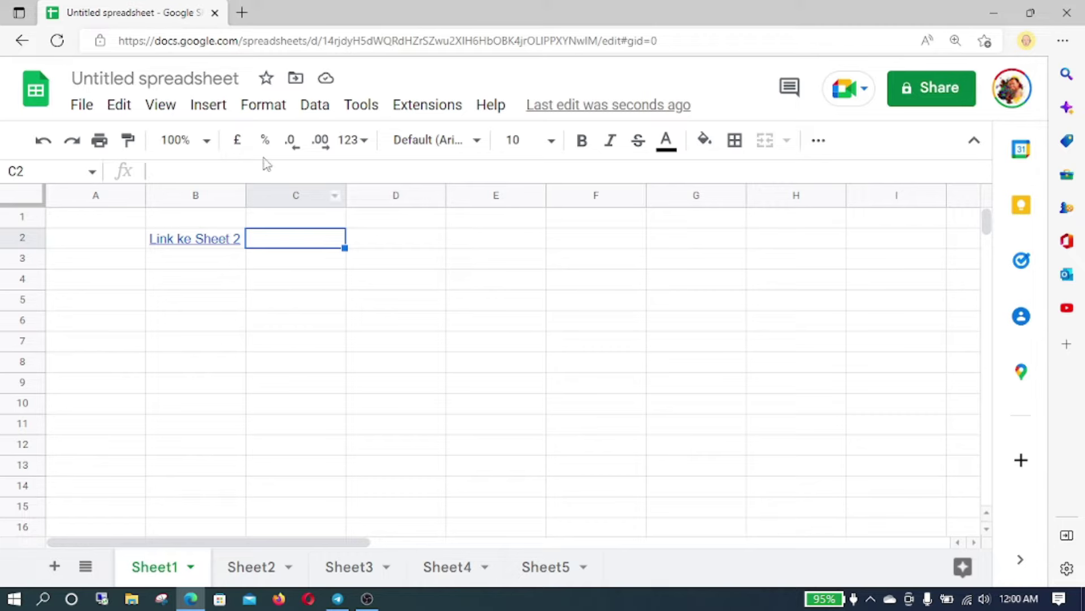
{"action": "left_click", "coordinate": [218, 110]}
{"action": "left_click", "coordinate": [277, 467]}
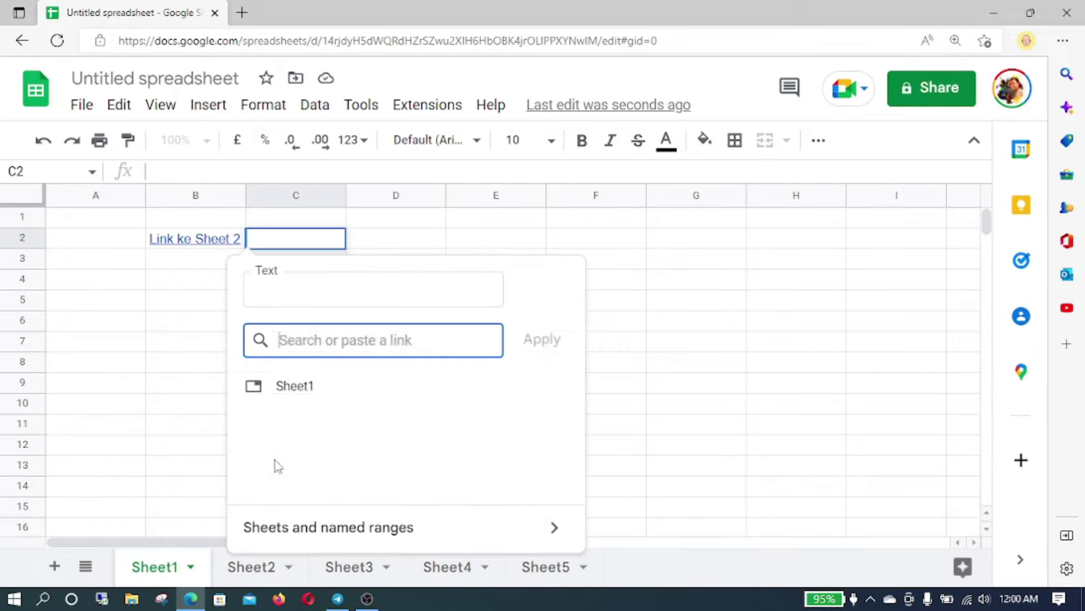
{"action": "type", "text": "link ke Sheet 3"}
{"action": "left_click", "coordinate": [377, 527]}
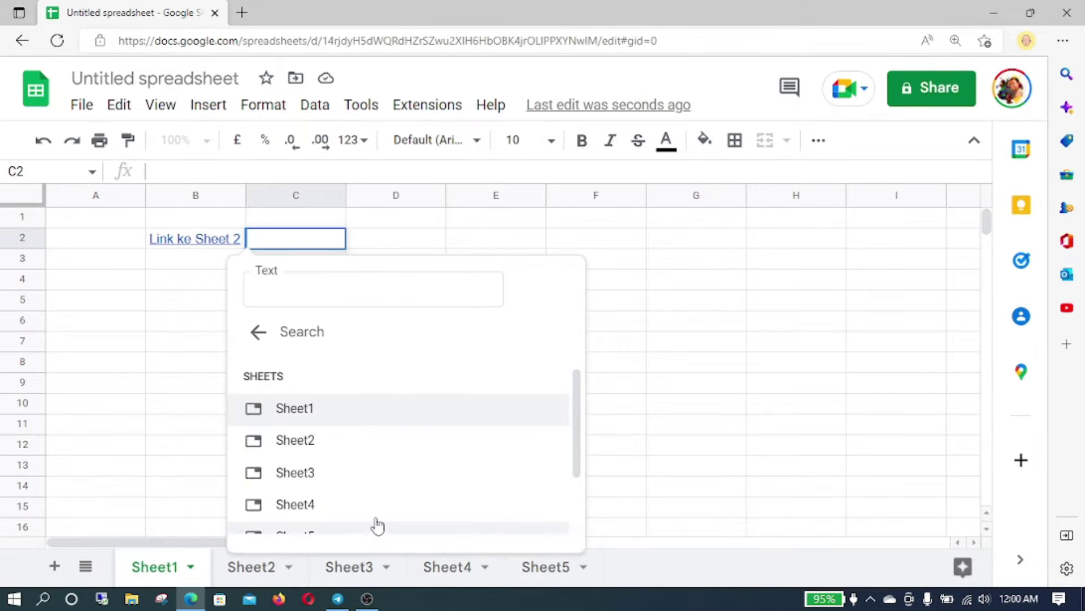
{"action": "left_click", "coordinate": [347, 479]}
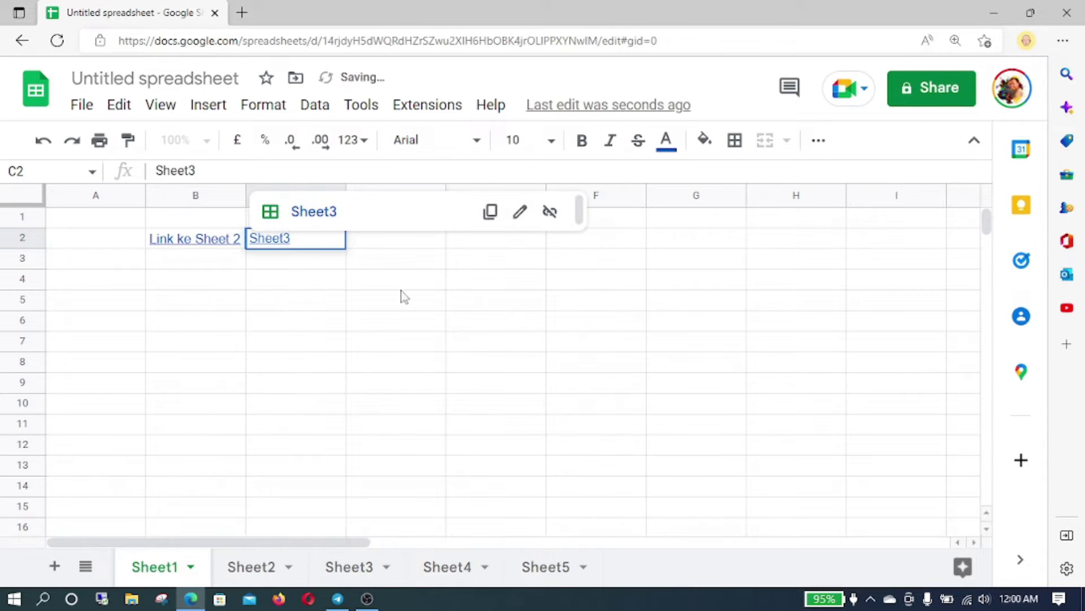
{"action": "left_click", "coordinate": [335, 280]}
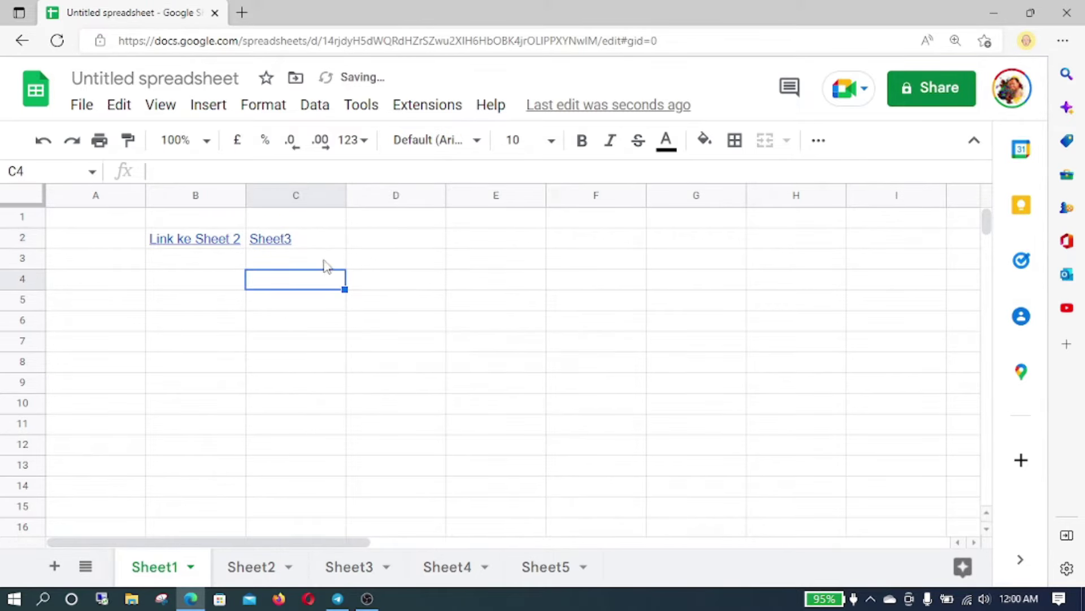
Follow the C2 link to Sheet3 to test it, then return to Sheet1.
{"action": "left_click", "coordinate": [299, 244]}
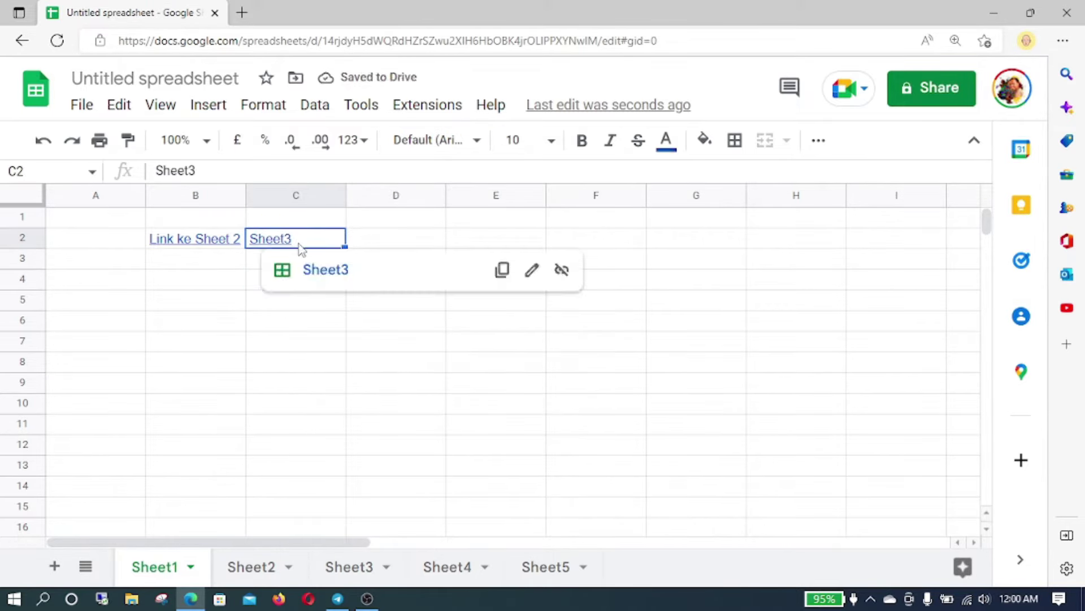
{"action": "left_click", "coordinate": [336, 279]}
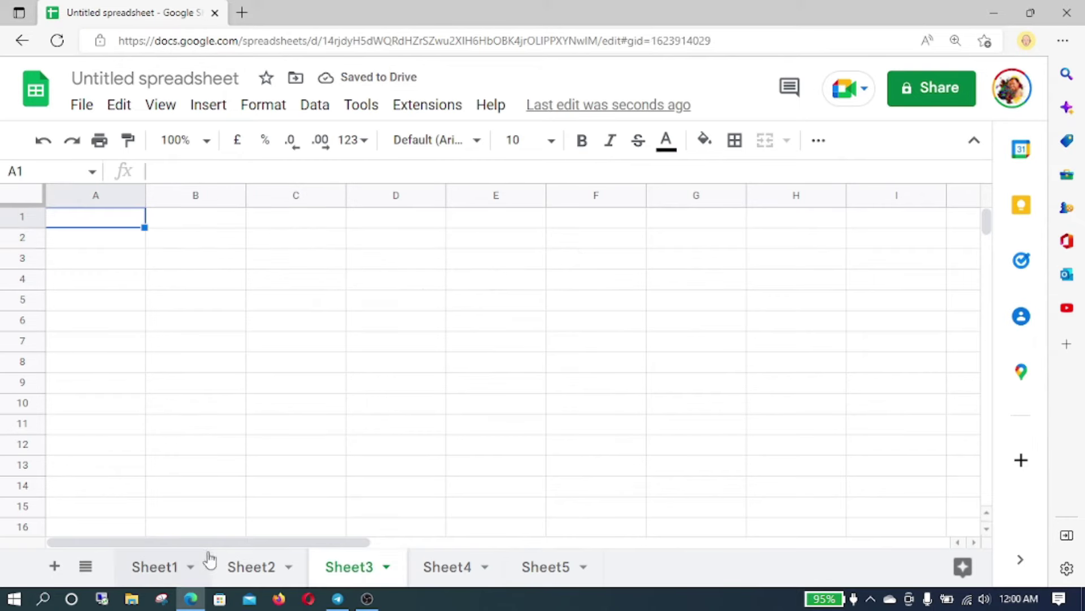
{"action": "left_click", "coordinate": [168, 569]}
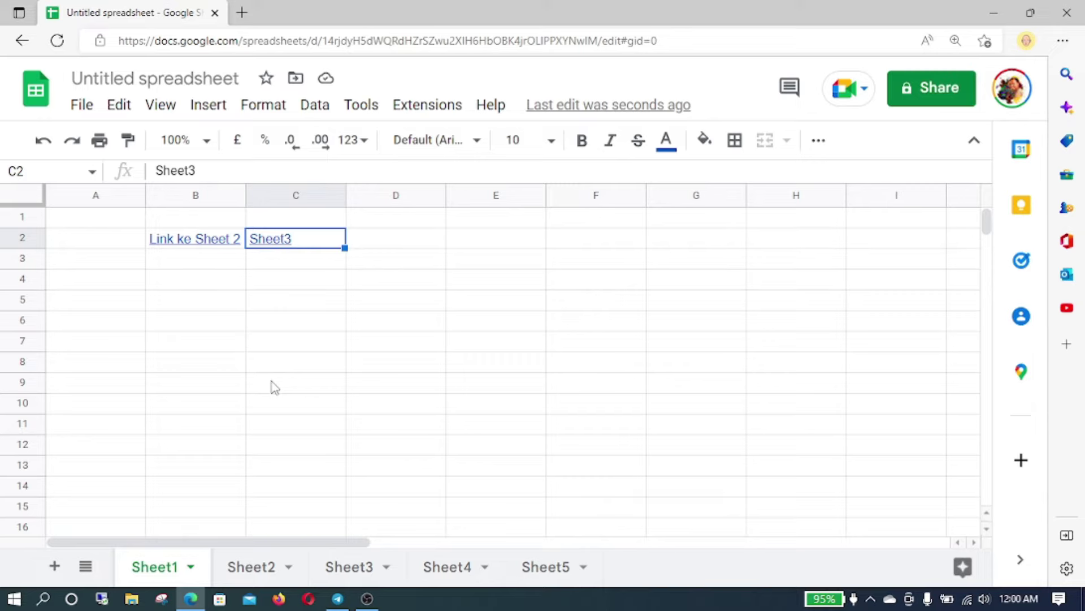
{"action": "left_click", "coordinate": [453, 563]}
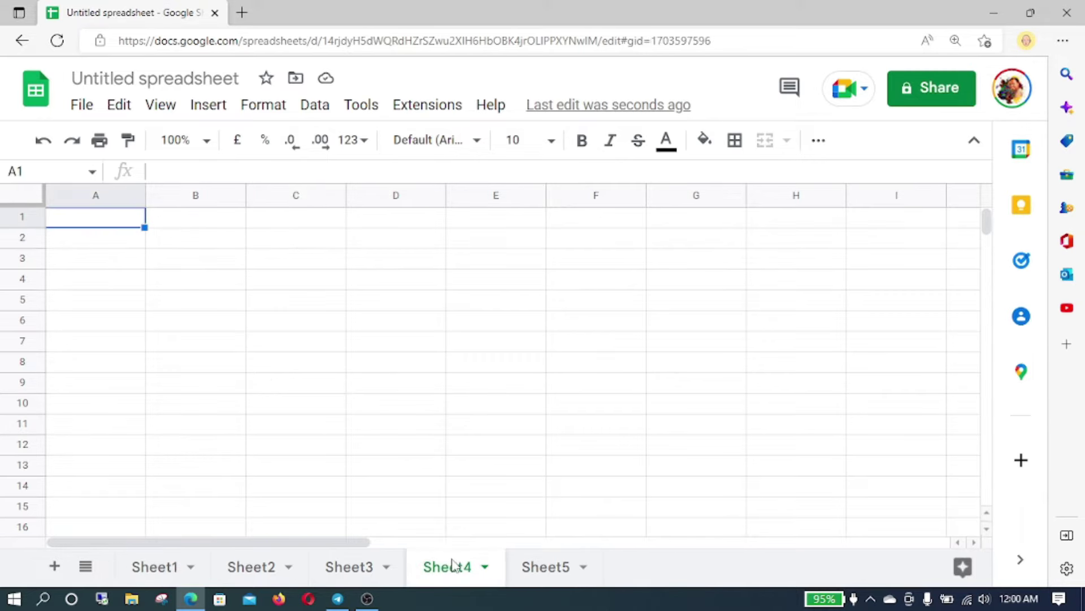
{"action": "left_click", "coordinate": [623, 39]}
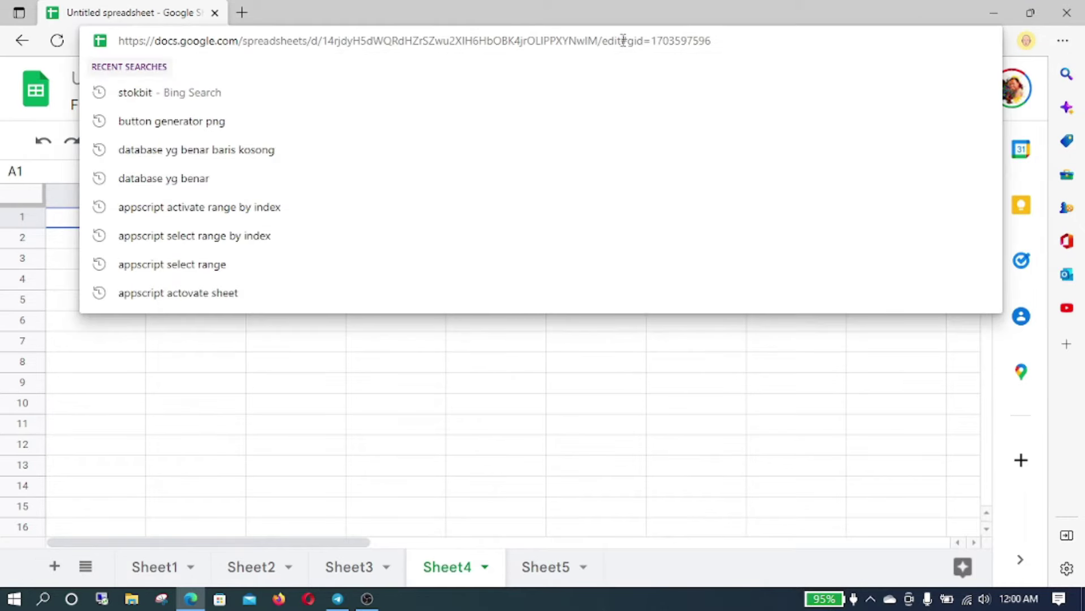
{"action": "left_click_drag", "start_coordinate": [623, 39], "coordinate": [704, 40]}
{"action": "key", "text": "ctrl+c"}
{"action": "right_click", "coordinate": [699, 42]}
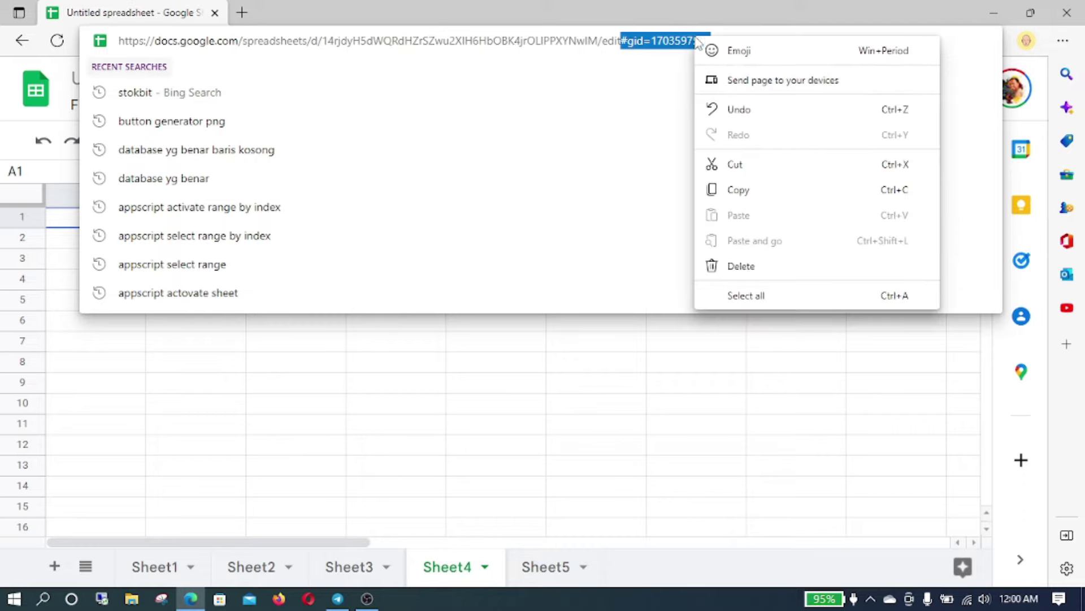
{"action": "left_click", "coordinate": [744, 191]}
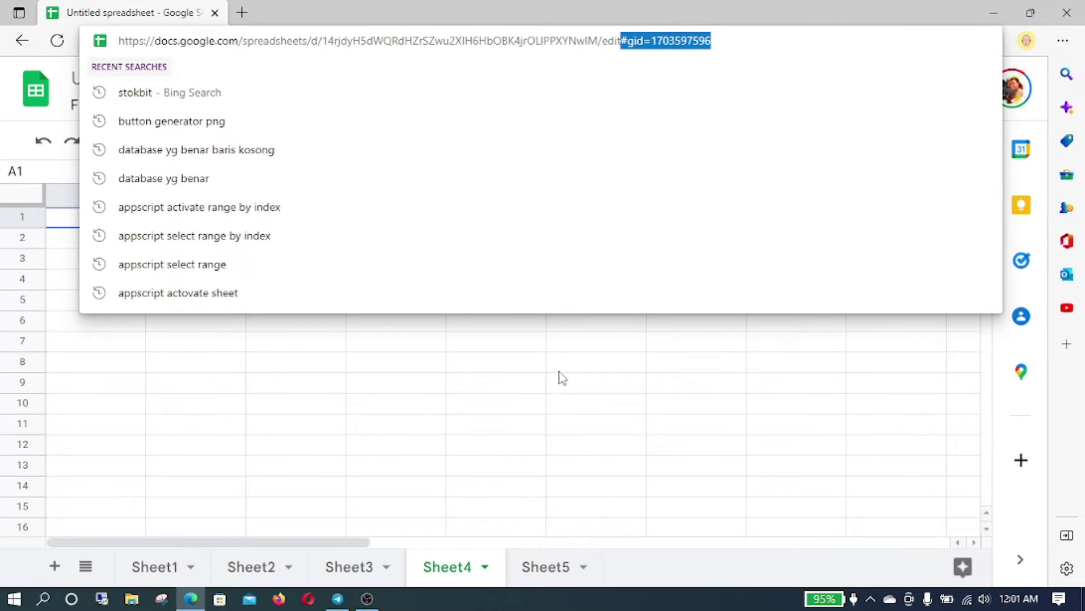
{"action": "left_click", "coordinate": [559, 373]}
{"action": "left_click", "coordinate": [158, 570]}
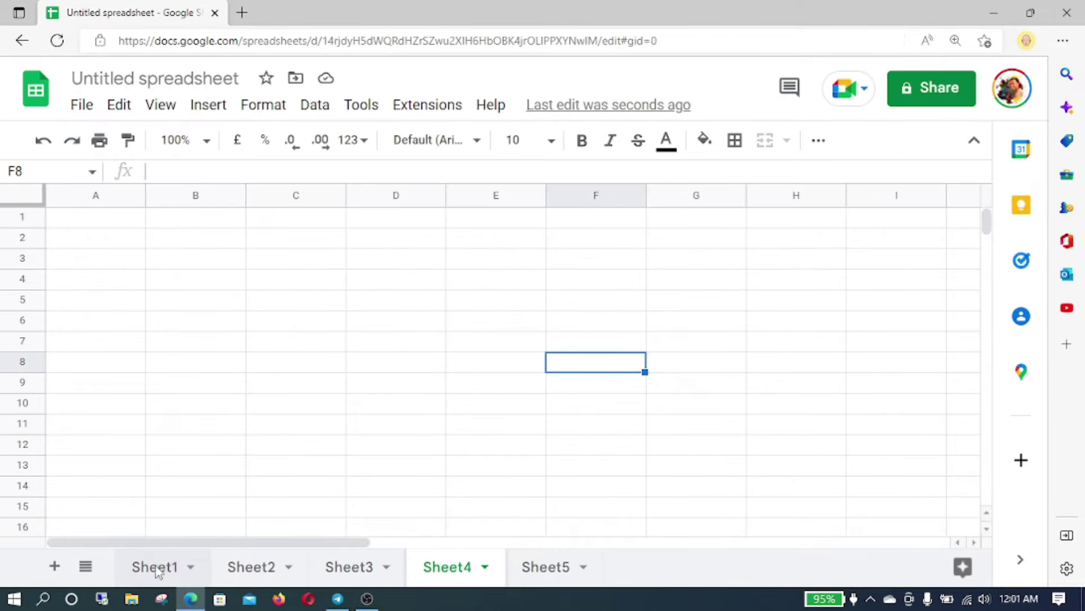
{"action": "left_click", "coordinate": [422, 252]}
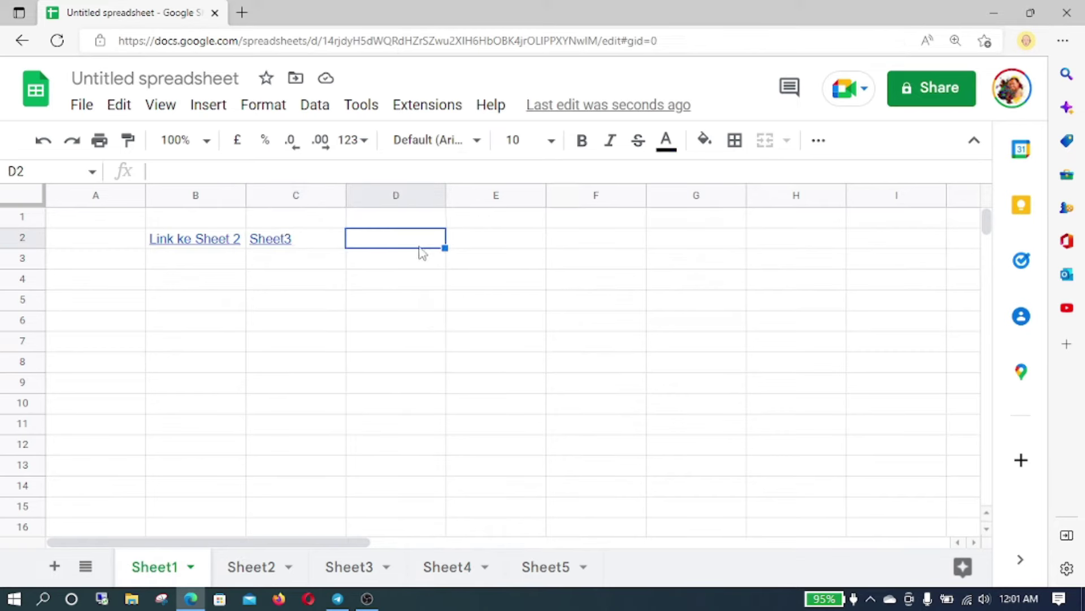
{"action": "type", "text": "=hy"}
{"action": "key", "text": "Tab"}
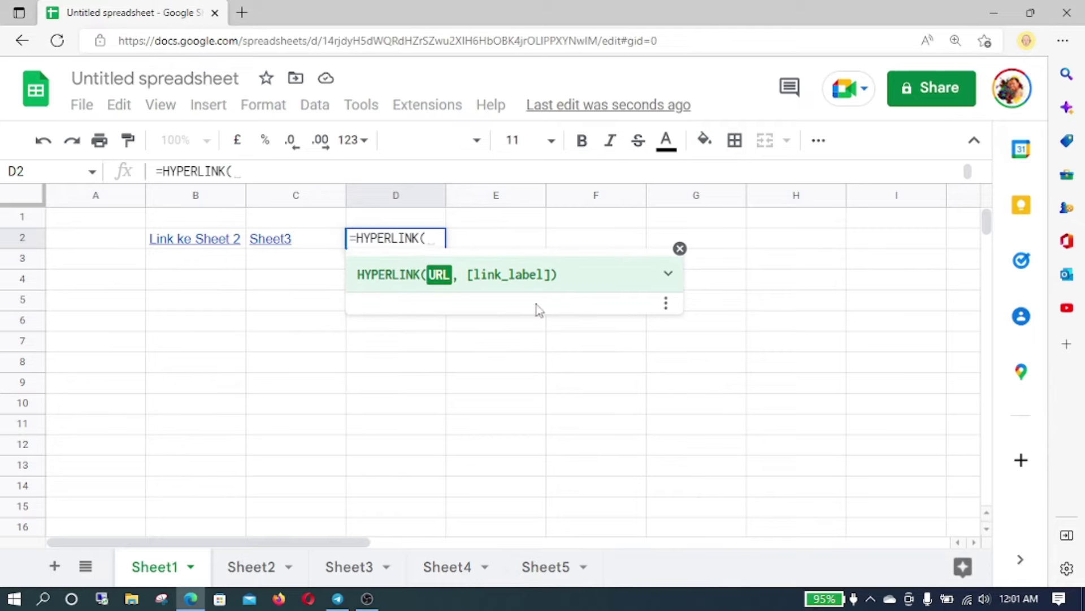
{"action": "type", "text": "\""}
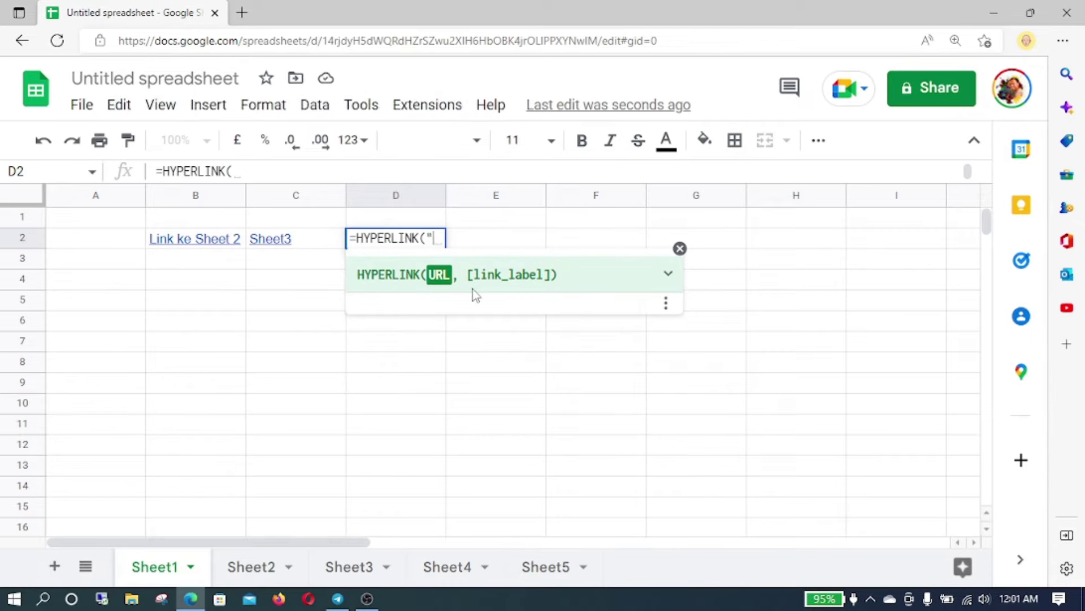
{"action": "key", "text": "ctrl+v"}
{"action": "type", "text": "\""}
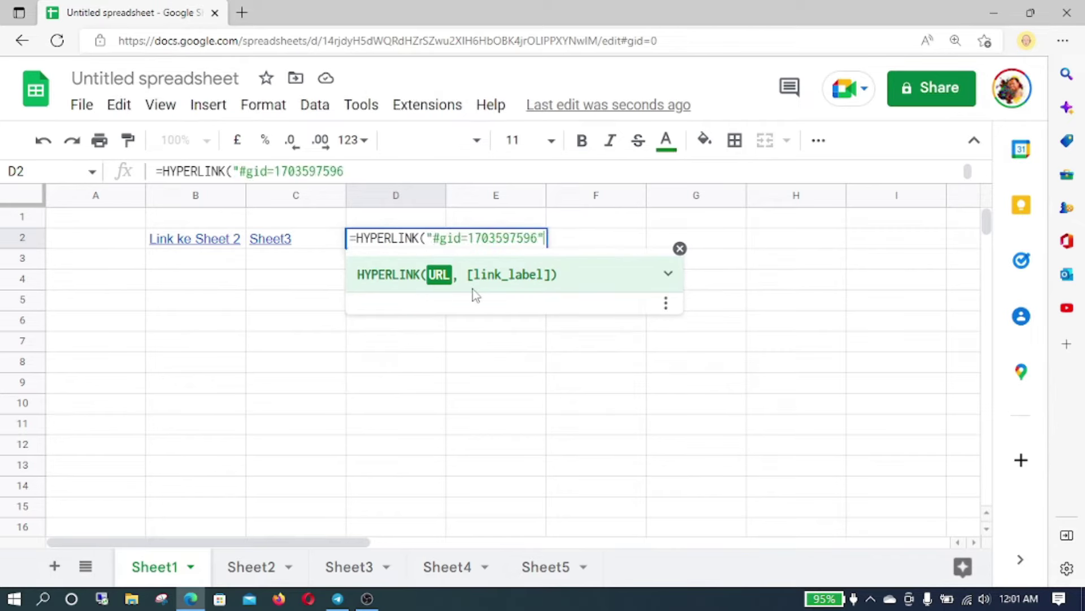
{"action": "type", "text": ","}
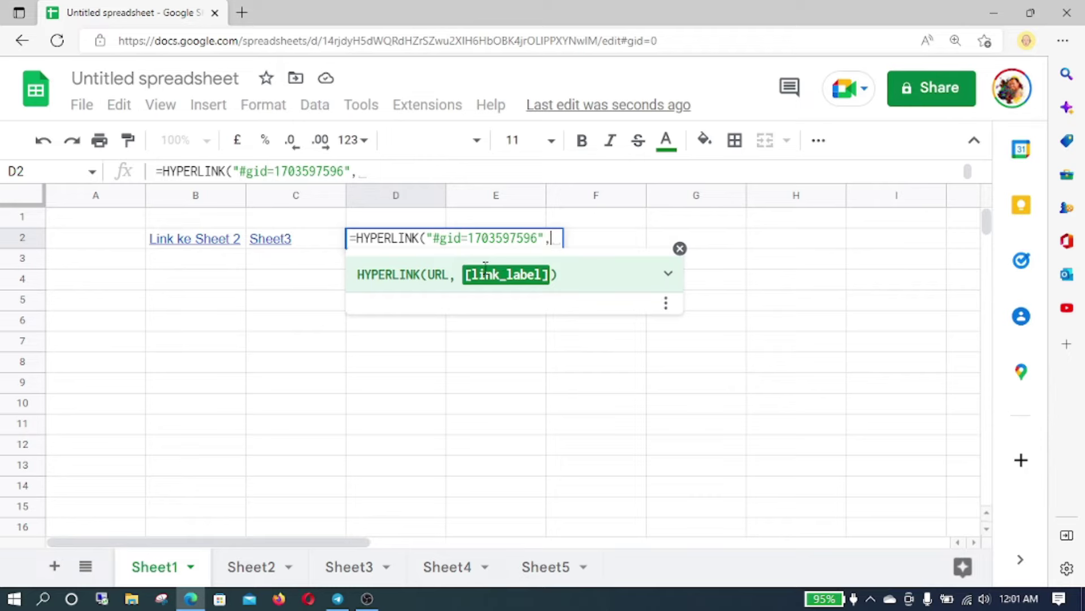
{"action": "mouse_move", "coordinate": [270, 238]}
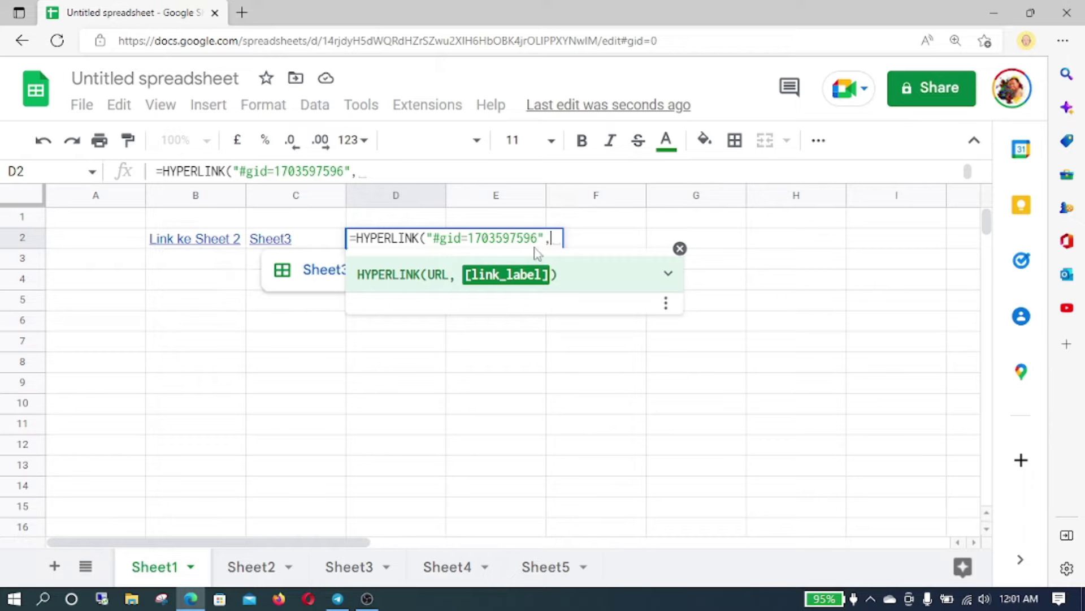
{"action": "type", "text": "\"Link ke She"}
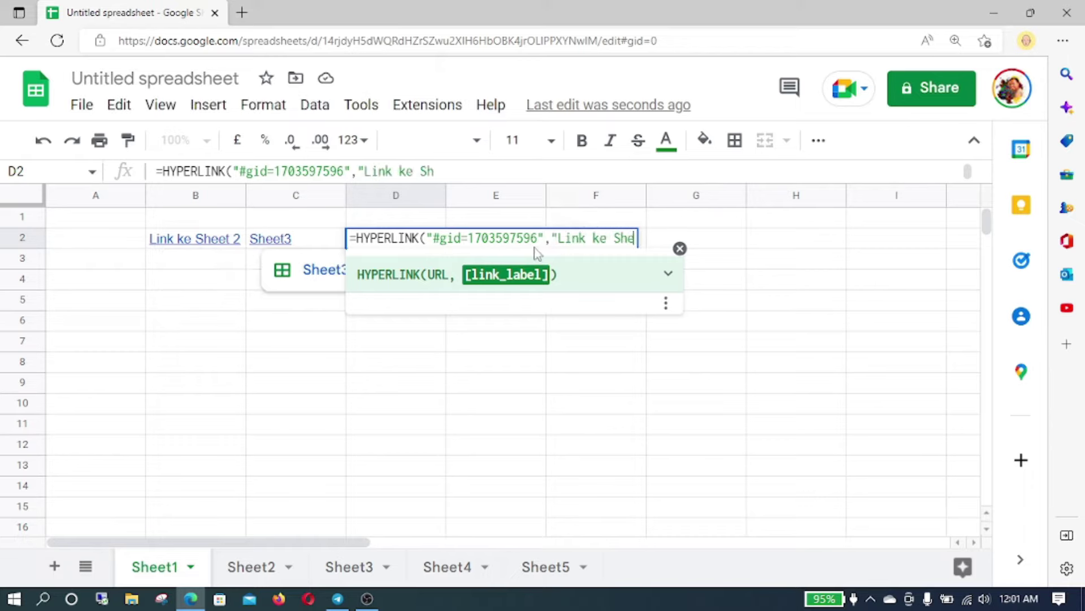
{"action": "type", "text": "et 4\")"}
{"action": "key", "text": "Return"}
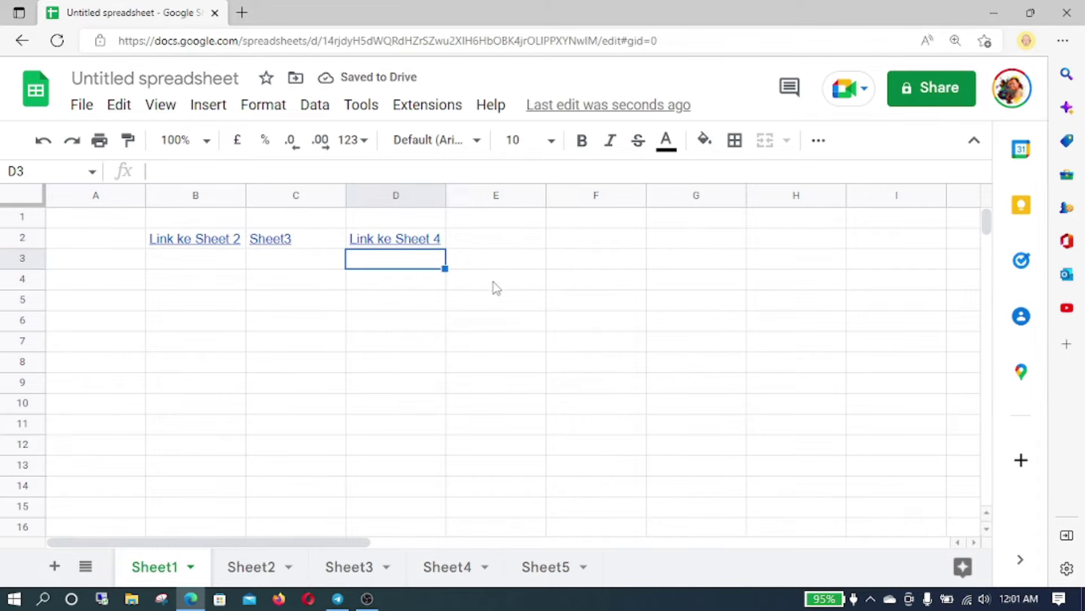
Test the D2 link to Sheet4, then come back to Sheet1.
{"action": "left_click", "coordinate": [404, 240]}
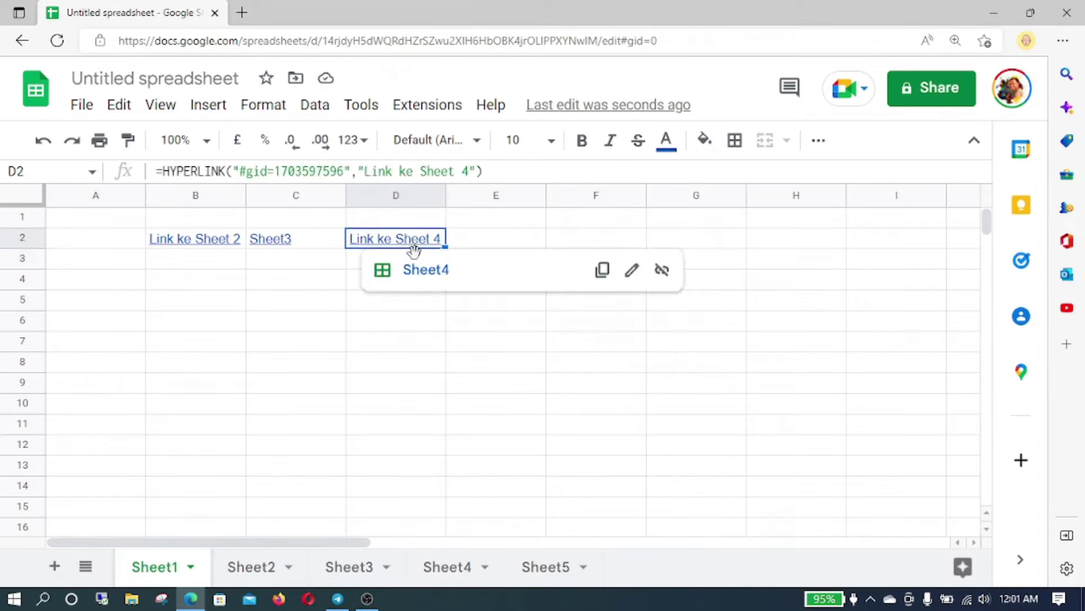
{"action": "left_click", "coordinate": [425, 271]}
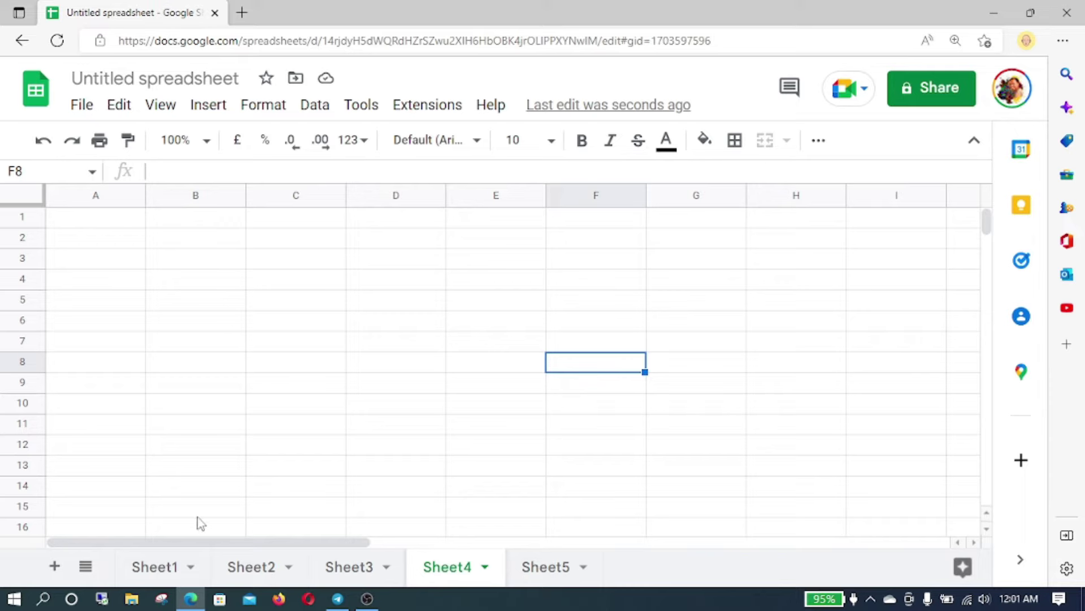
{"action": "left_click", "coordinate": [151, 563]}
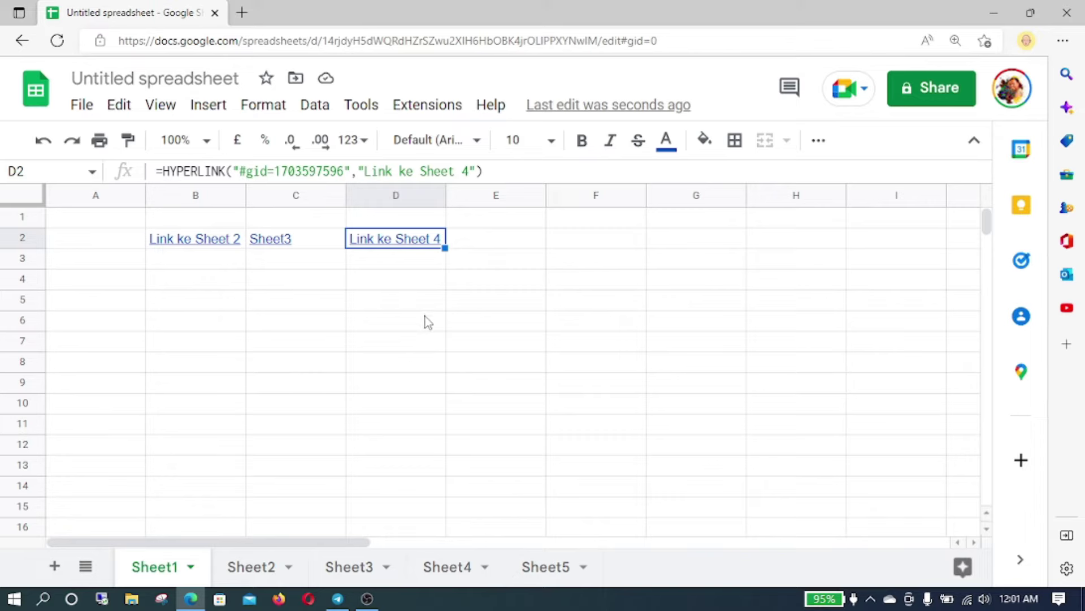
Copy Sheet5's gid 733268818 from the browser address bar.
{"action": "left_click", "coordinate": [544, 565]}
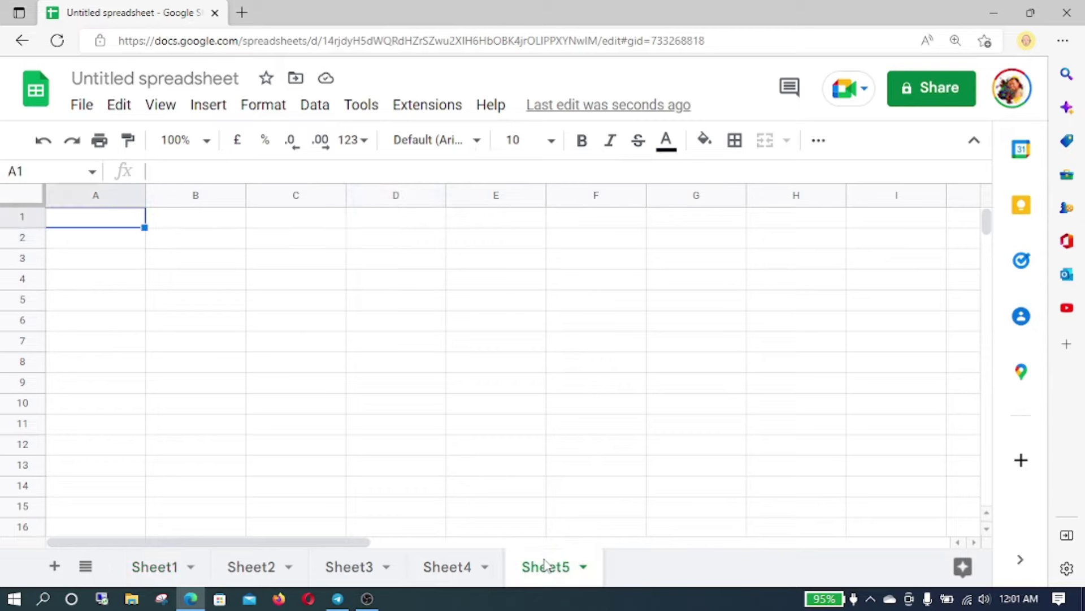
{"action": "left_click_drag", "start_coordinate": [721, 41], "coordinate": [622, 41]}
{"action": "key", "text": "ctrl+c"}
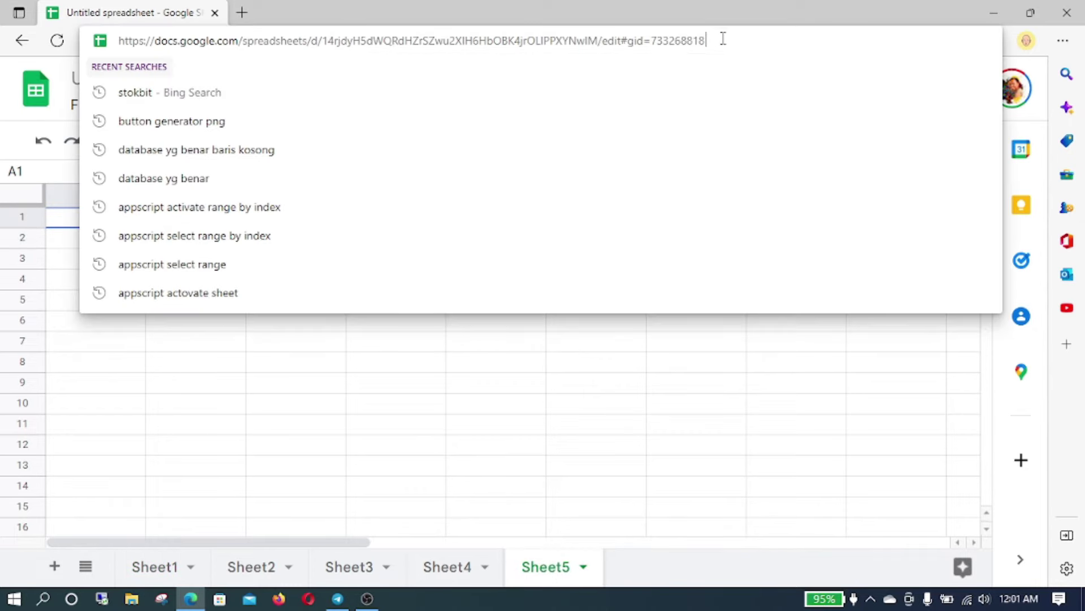
{"action": "right_click", "coordinate": [627, 40]}
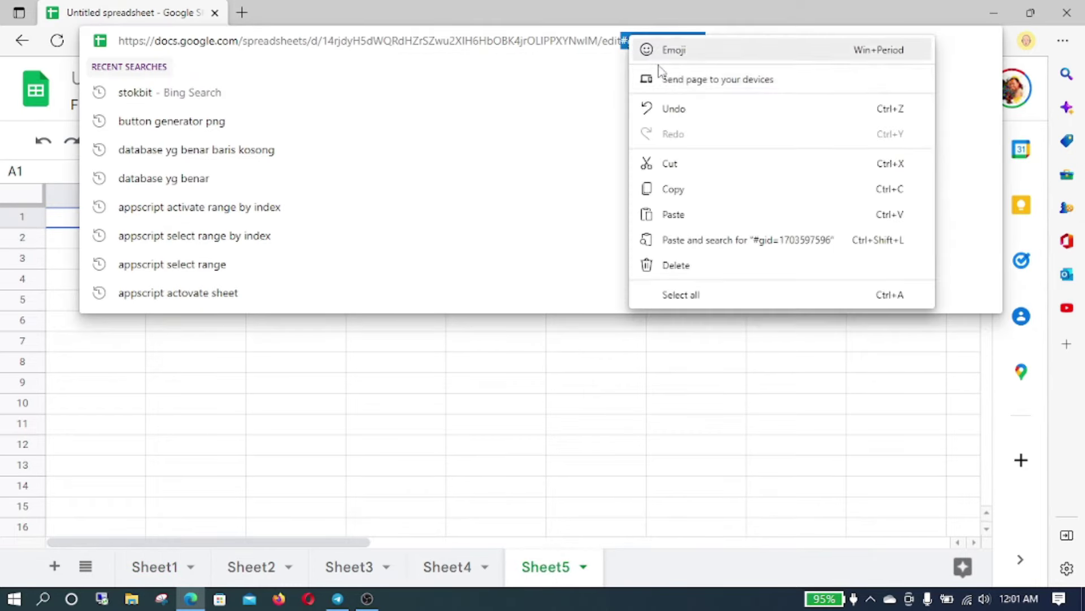
{"action": "left_click", "coordinate": [686, 192]}
{"action": "left_click", "coordinate": [388, 430]}
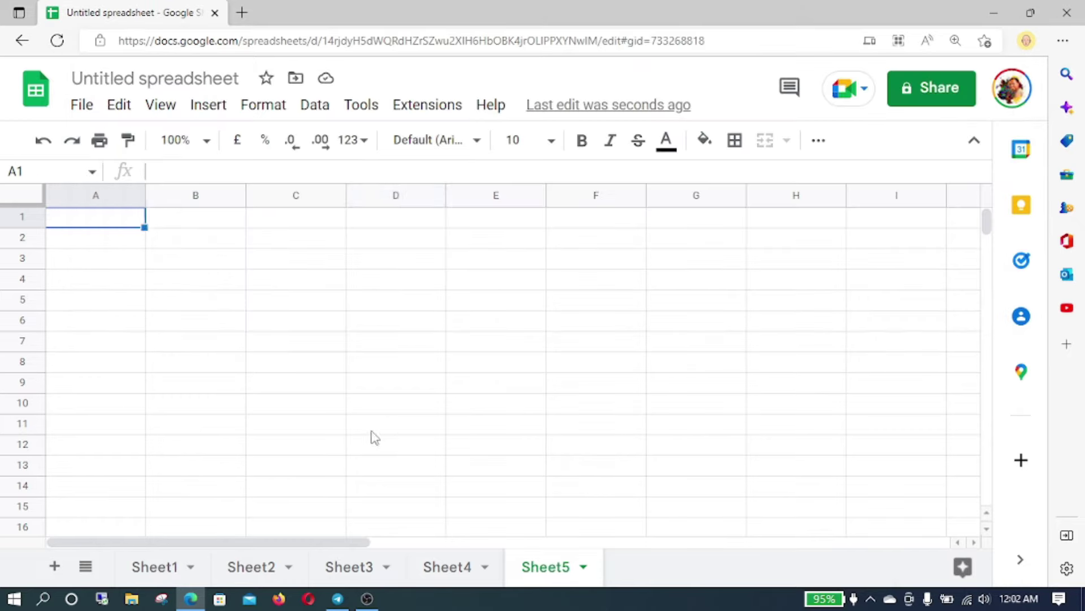
Enter =HYPERLINK("#gid=733268818","Sheet 5") in E2 on Sheet1.
{"action": "left_click", "coordinate": [161, 567]}
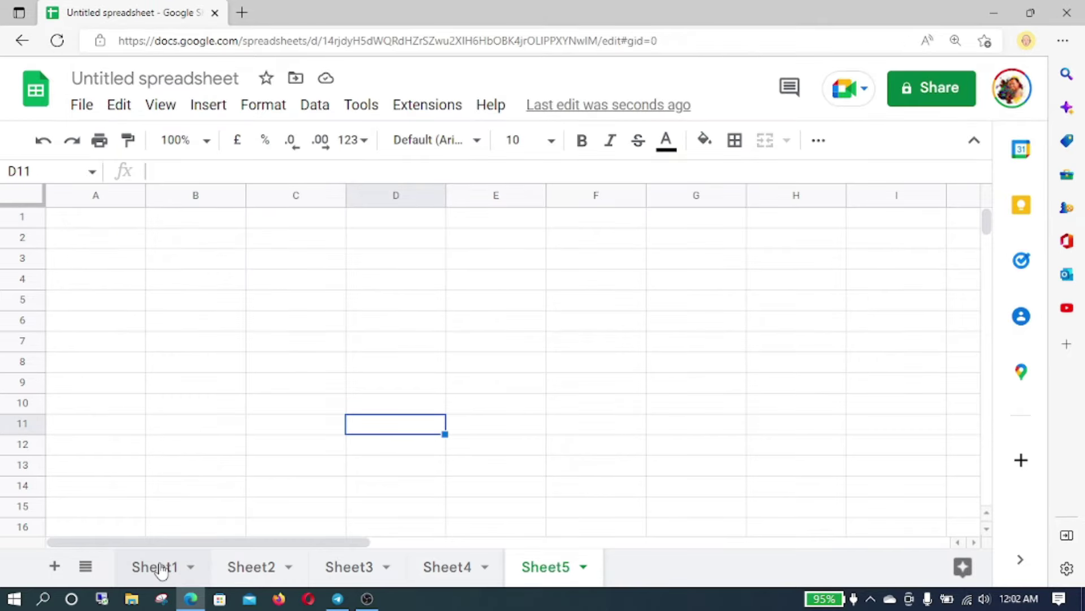
{"action": "left_click", "coordinate": [477, 241]}
{"action": "type", "text": "="}
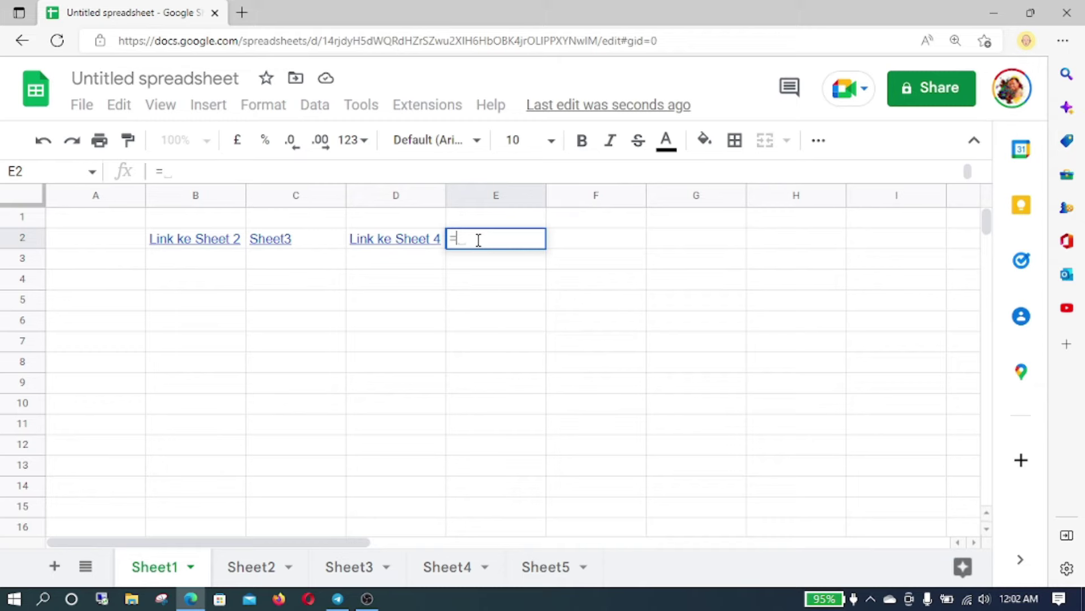
{"action": "type", "text": "hyper"}
{"action": "key", "text": "Tab"}
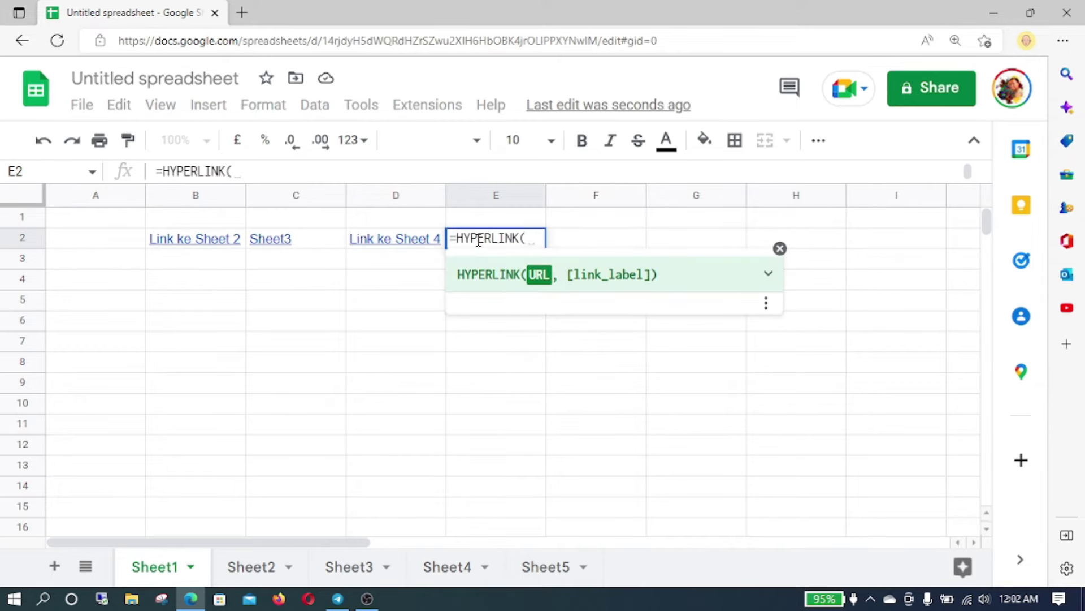
{"action": "type", "text": "\""}
{"action": "key", "text": "ctrl+v"}
{"action": "type", "text": "\","}
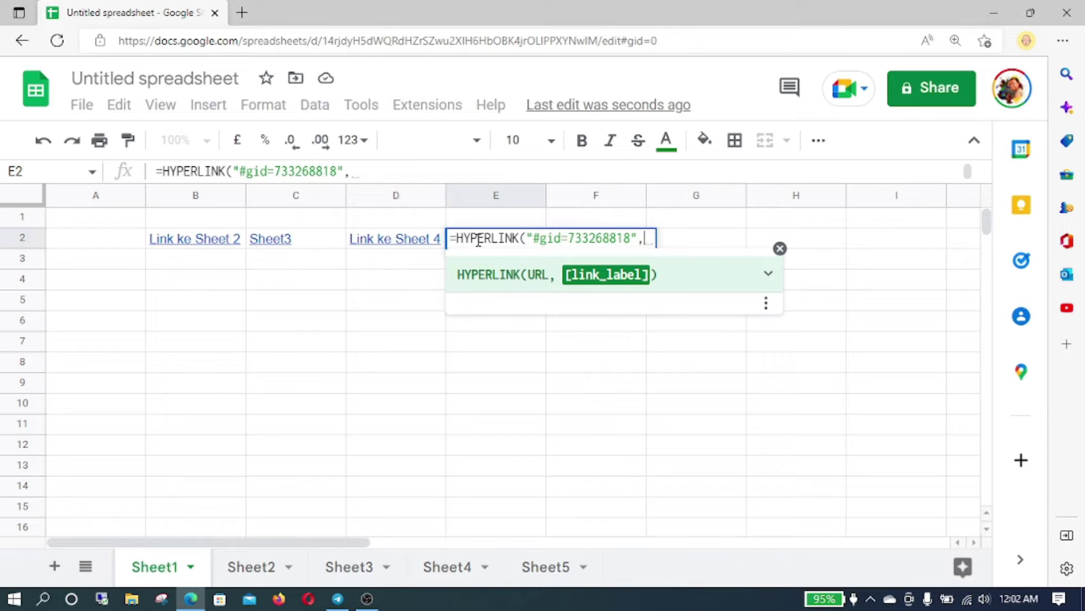
{"action": "type", "text": "\"Sheet 5\""}
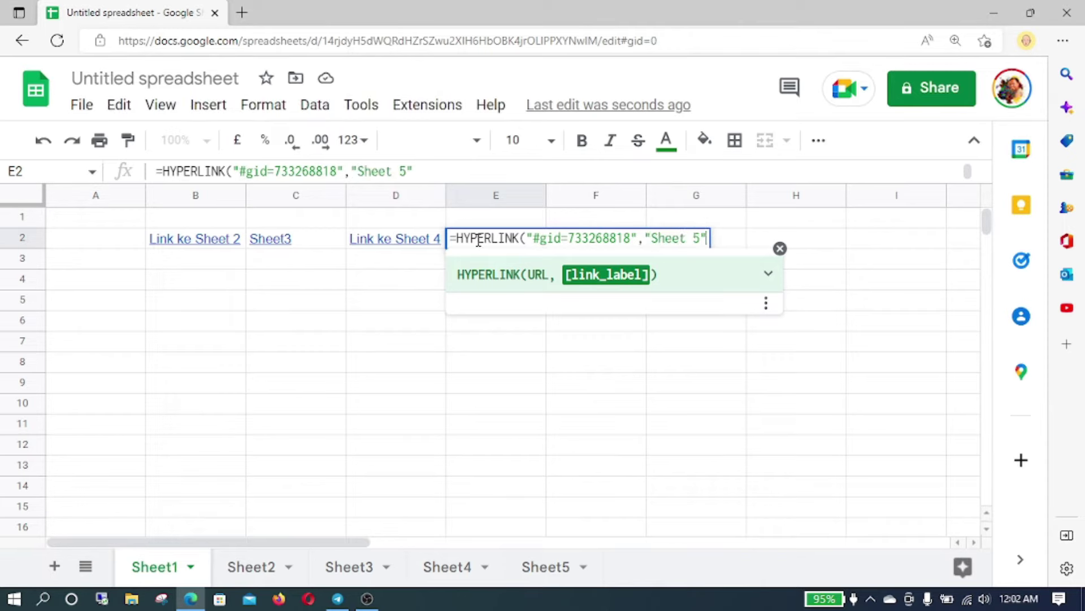
{"action": "type", "text": ")"}
{"action": "key", "text": "Return"}
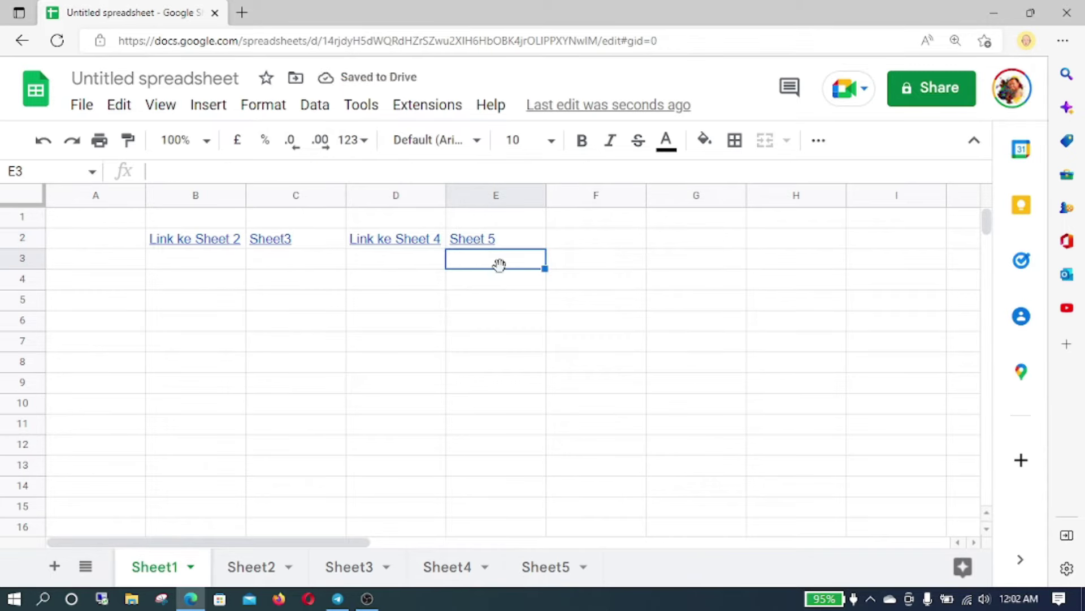
{"action": "left_click", "coordinate": [489, 244]}
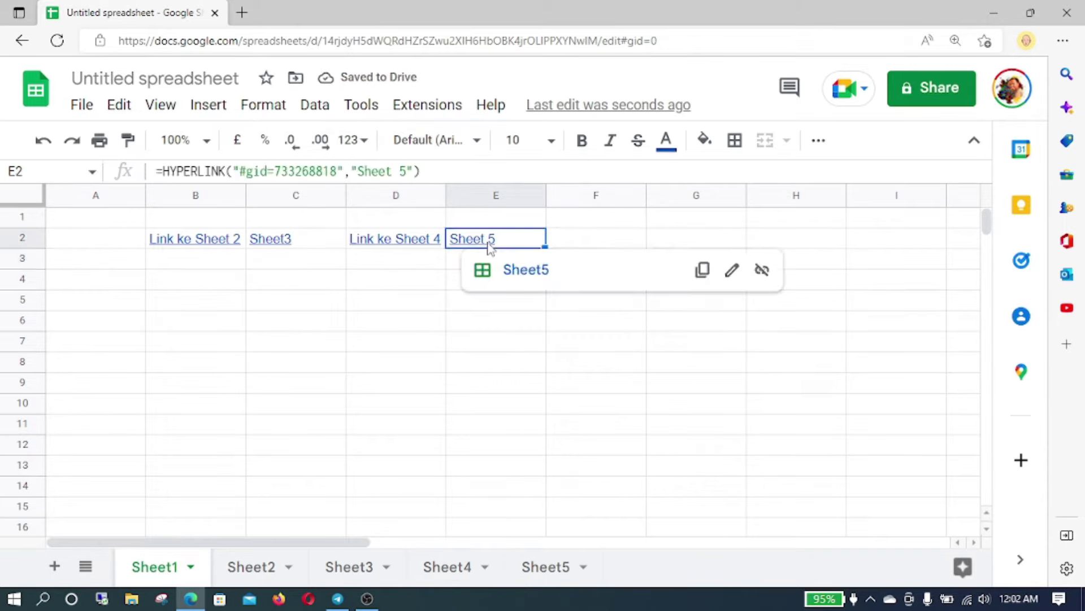
{"action": "left_click", "coordinate": [531, 274]}
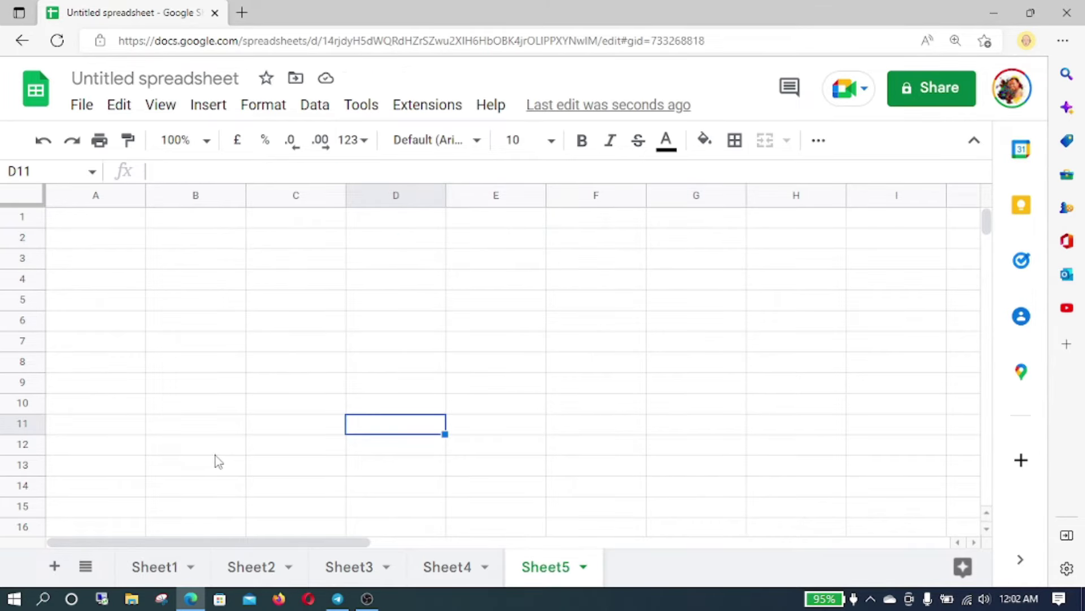
{"action": "left_click", "coordinate": [151, 567]}
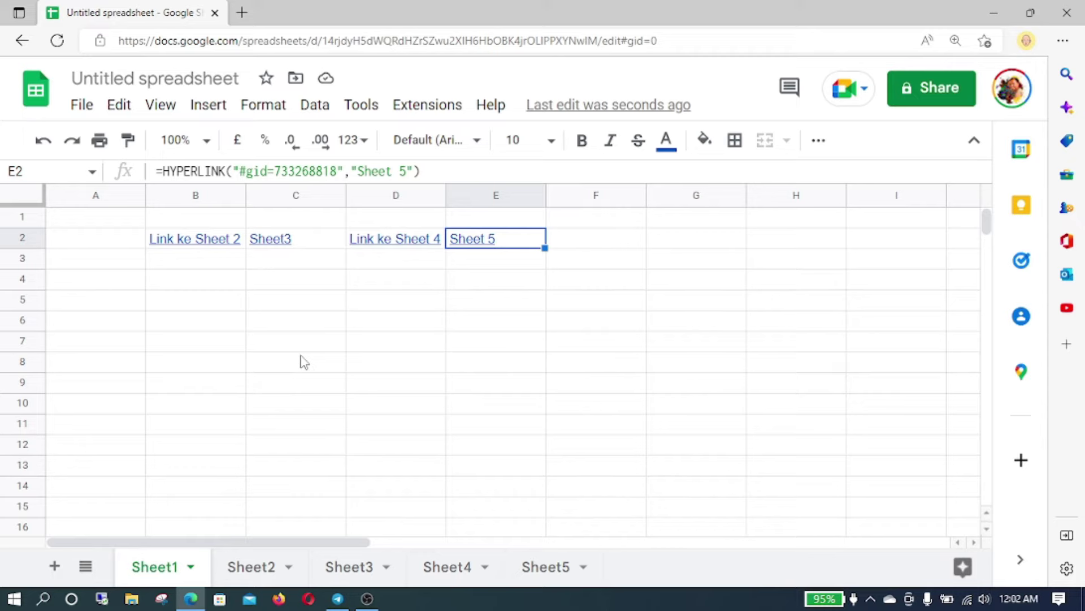
{"action": "left_click", "coordinate": [225, 249]}
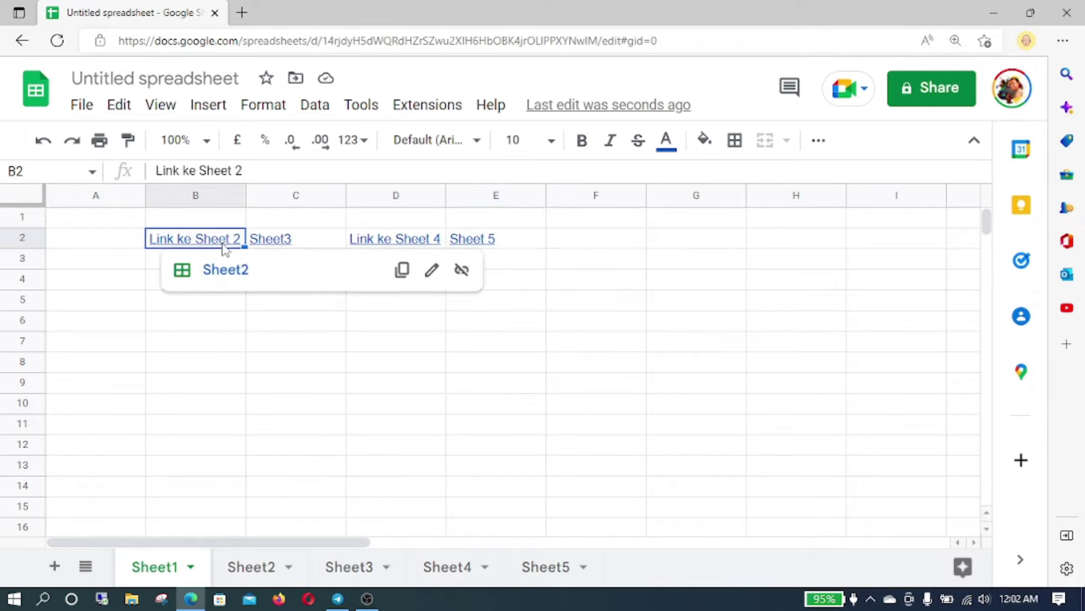
{"action": "left_click", "coordinate": [229, 318]}
{"action": "left_click", "coordinate": [217, 246]}
{"action": "left_click", "coordinate": [226, 271]}
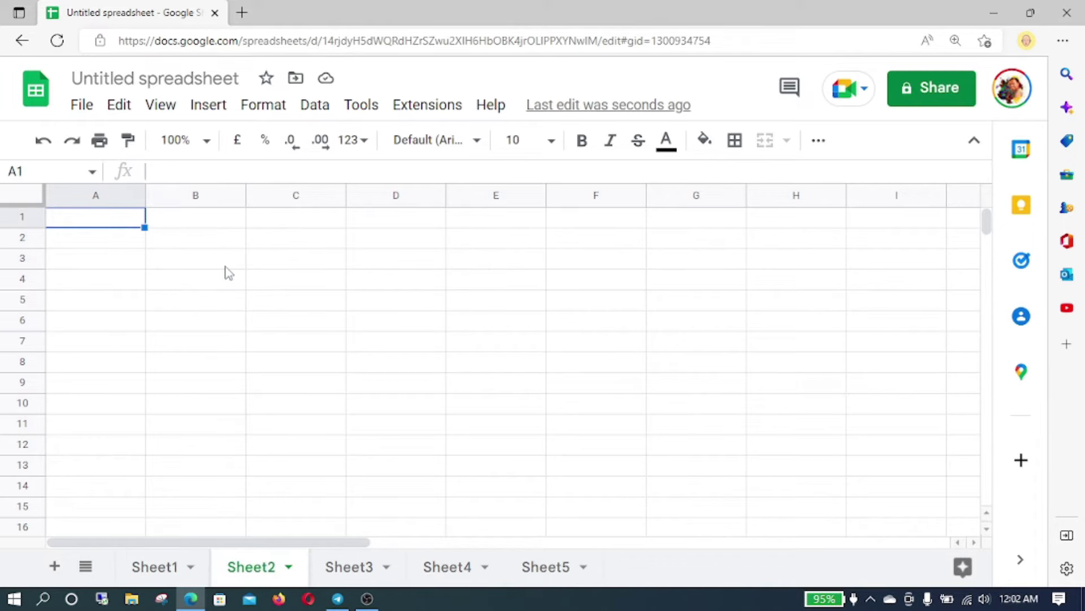
{"action": "left_click", "coordinate": [160, 566]}
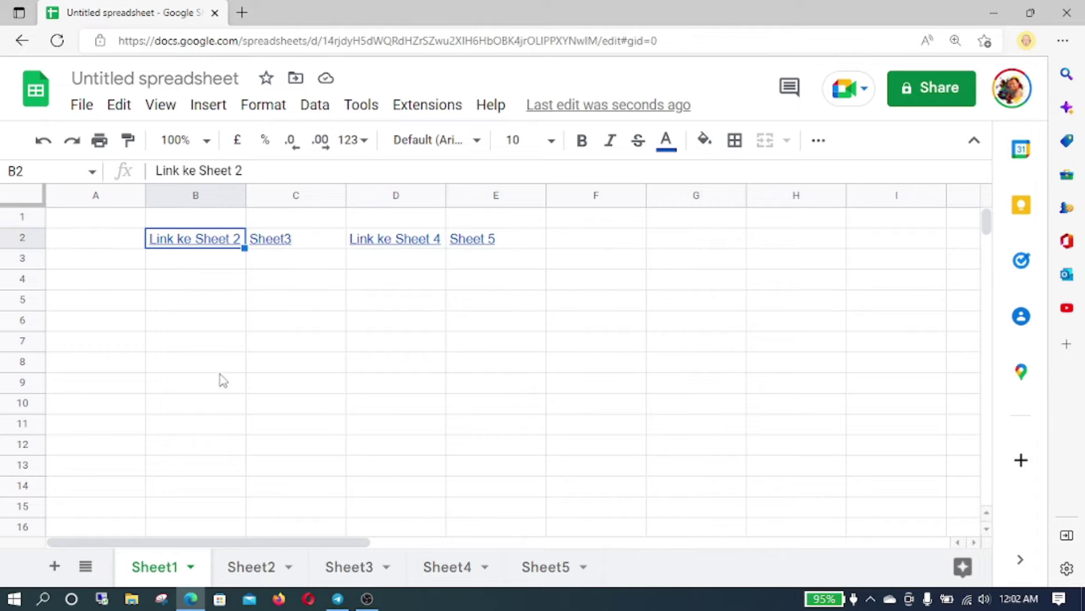
{"action": "left_click", "coordinate": [219, 348]}
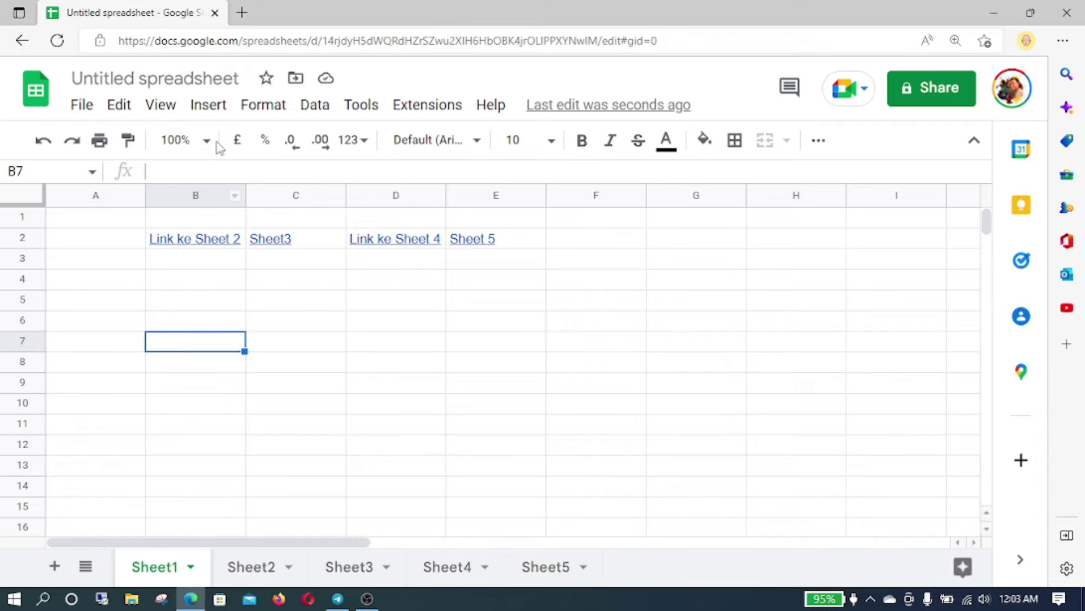
Insert the red Sheet 1 button image (button.png) over the cells.
{"action": "left_click", "coordinate": [209, 109]}
{"action": "mouse_move", "coordinate": [242, 349]}
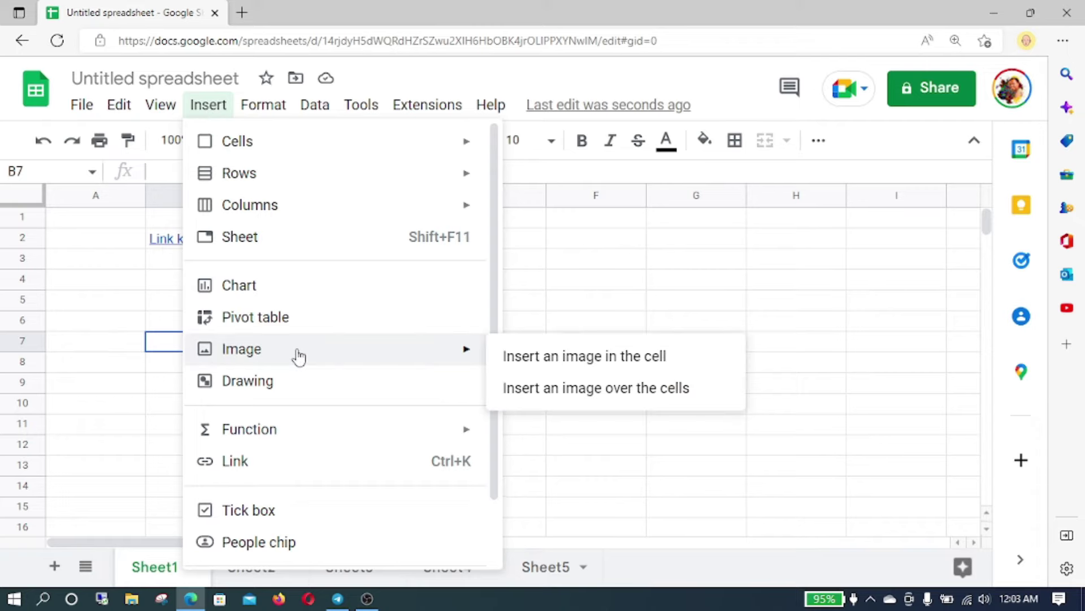
{"action": "left_click", "coordinate": [614, 398]}
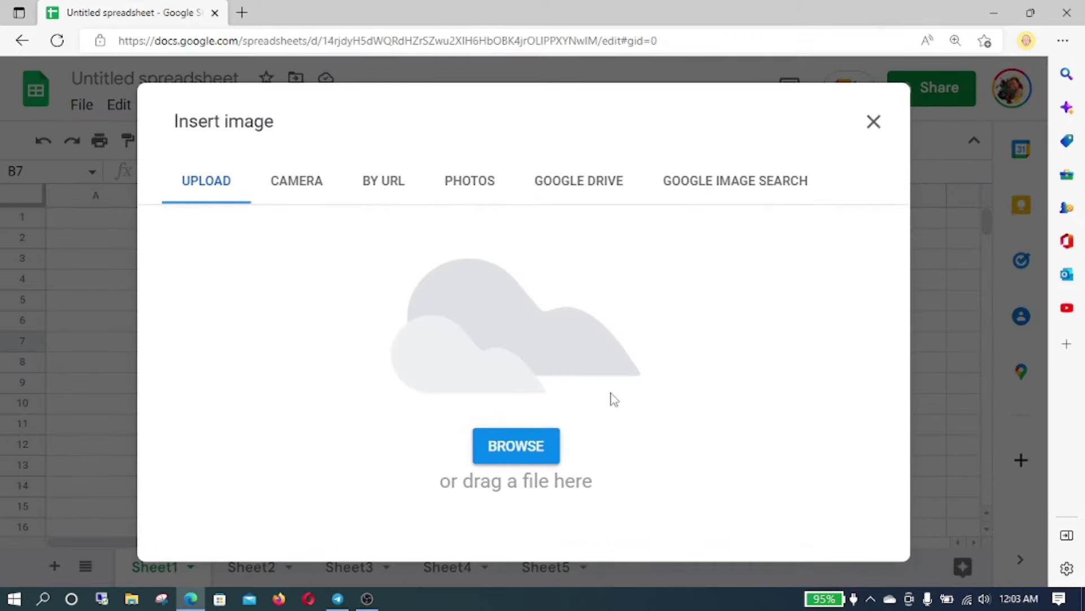
{"action": "left_click", "coordinate": [543, 444]}
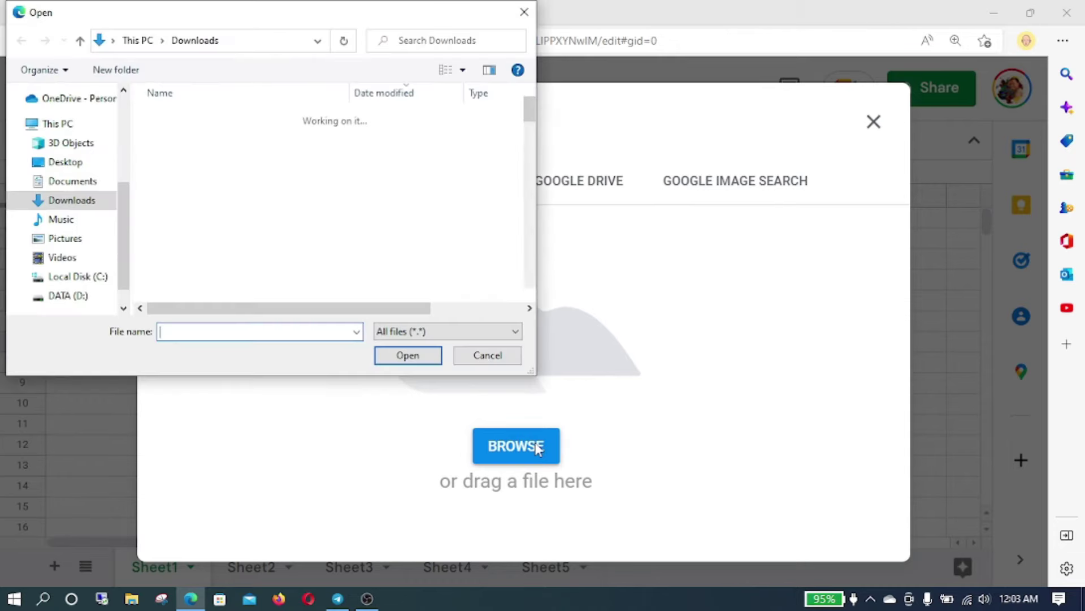
{"action": "left_click", "coordinate": [219, 242]}
{"action": "left_click", "coordinate": [405, 354]}
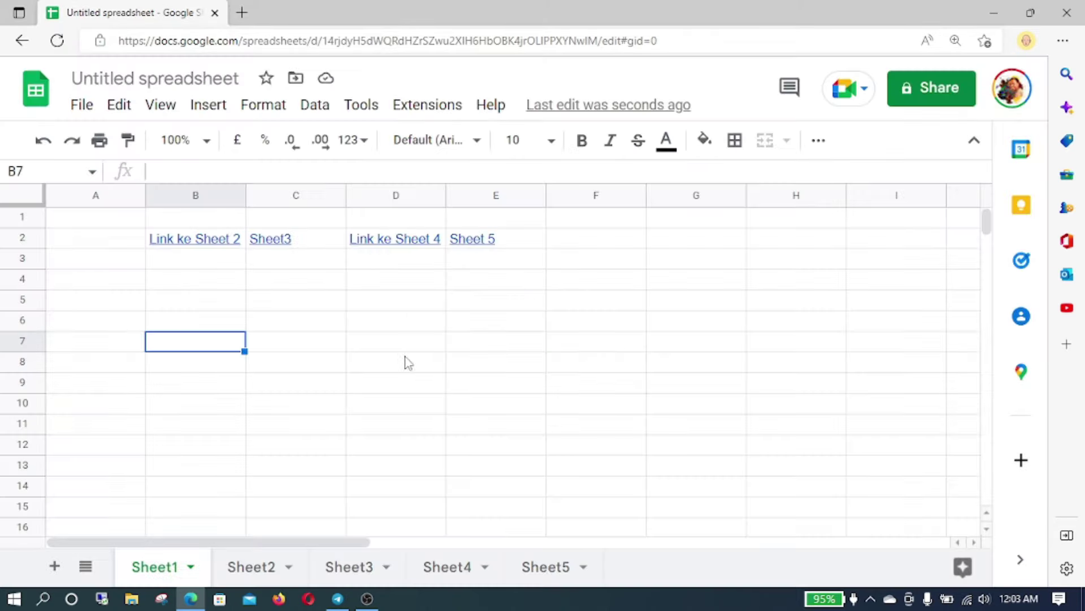
Move the Sheet 1 button up to B5–C6 and make it smaller.
{"action": "left_click", "coordinate": [394, 363]}
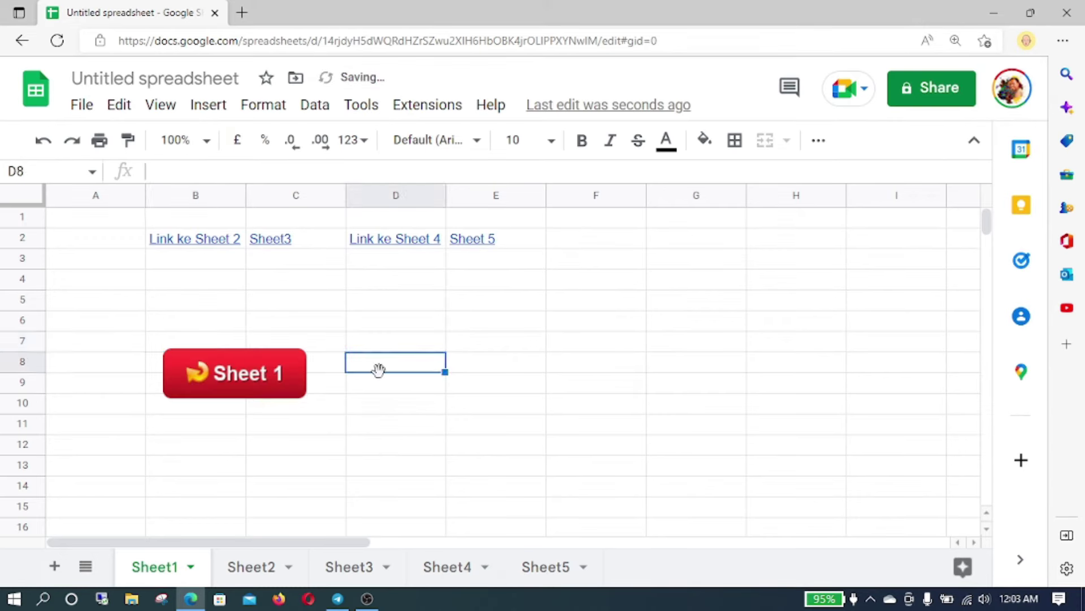
{"action": "left_click", "coordinate": [283, 380]}
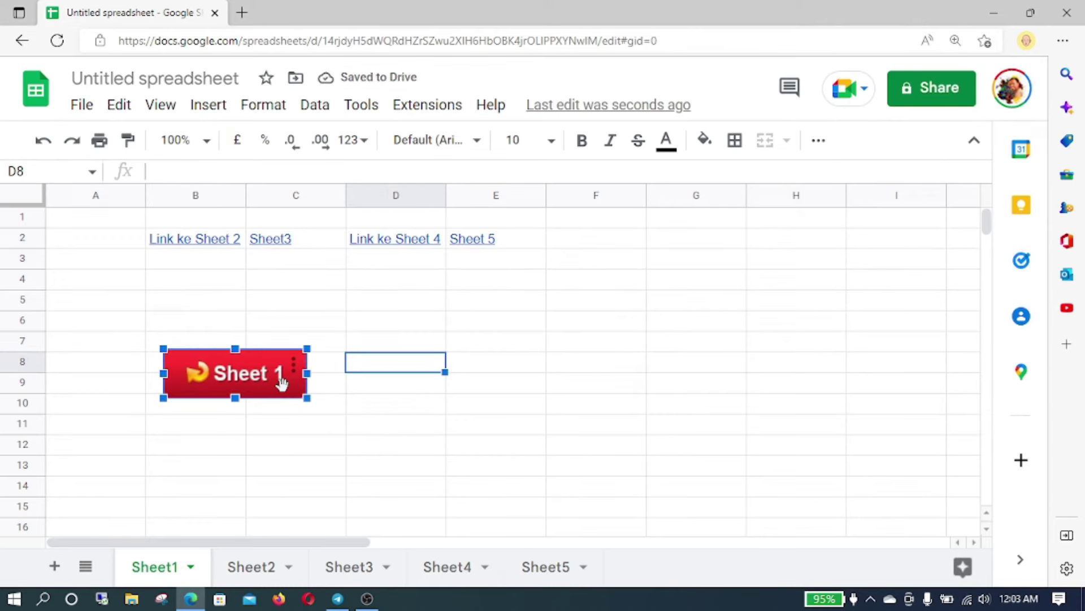
{"action": "left_click_drag", "start_coordinate": [283, 381], "coordinate": [266, 328]}
{"action": "left_click", "coordinate": [311, 373]}
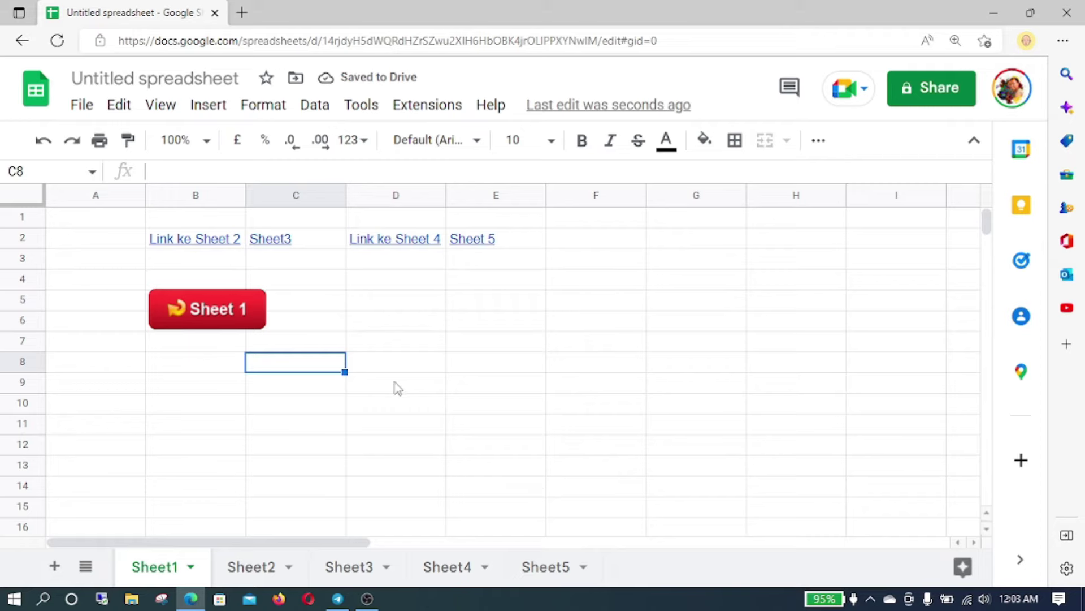
{"action": "left_click", "coordinate": [208, 107]}
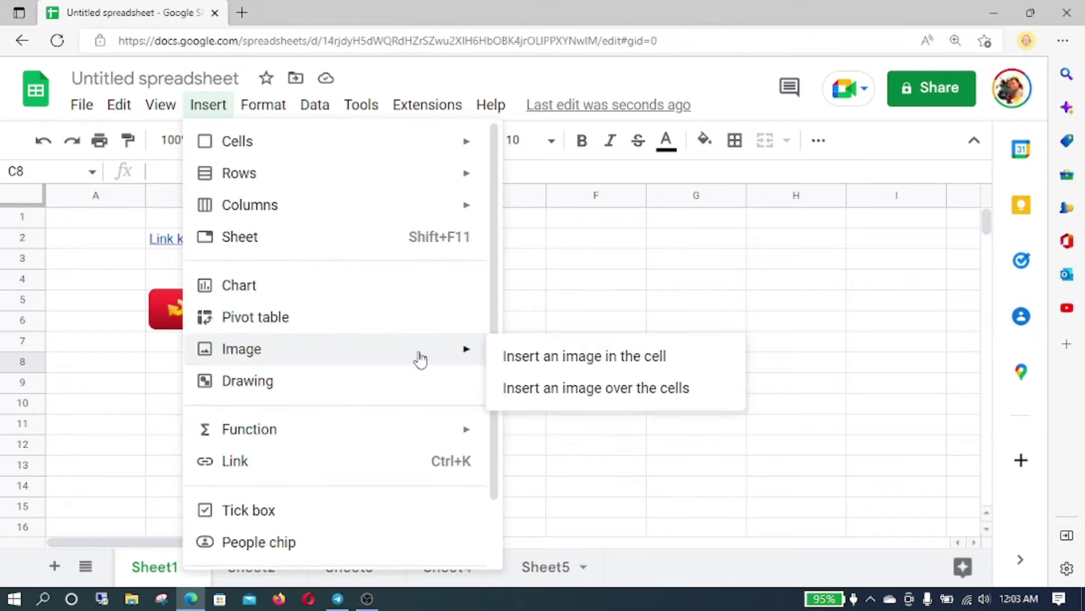
Insert the teal Sheet 2 and green Sheet 3 button images over the cells.
{"action": "left_click", "coordinate": [594, 388]}
{"action": "left_click", "coordinate": [516, 446]}
{"action": "left_click", "coordinate": [407, 354]}
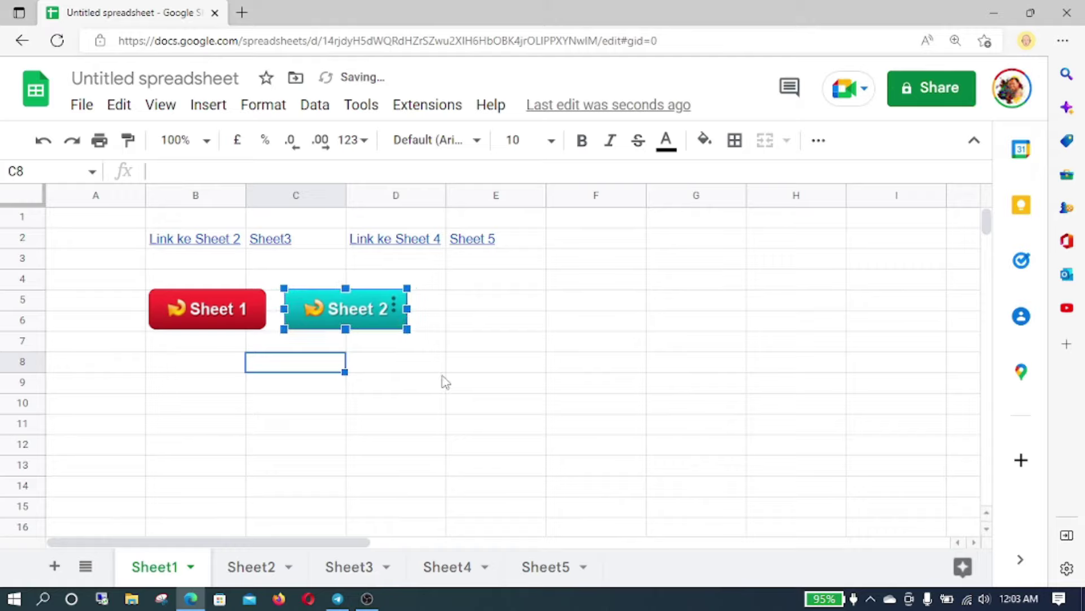
{"action": "left_click", "coordinate": [443, 380]}
{"action": "left_click", "coordinate": [407, 354]}
{"action": "left_click", "coordinate": [565, 365]}
{"action": "left_click", "coordinate": [516, 446]}
Add the blue Sheet 4 and purple Sheet 5 buttons, placed and sized beside Sheet 3.
{"action": "left_click", "coordinate": [386, 354]}
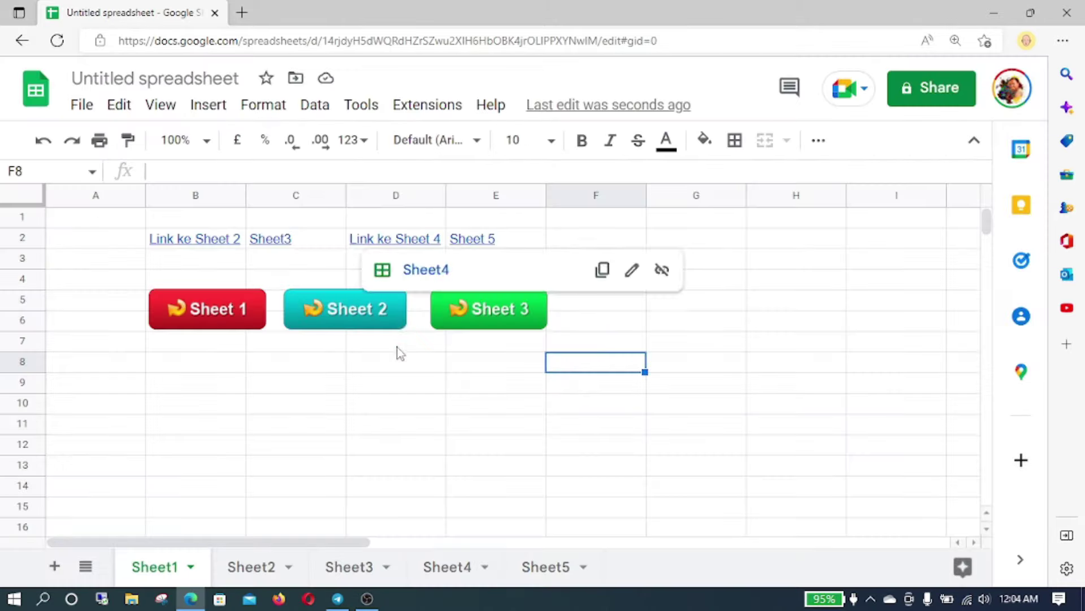
{"action": "left_click_drag", "start_coordinate": [633, 393], "coordinate": [624, 308]}
{"action": "left_click", "coordinate": [565, 381]}
{"action": "left_click", "coordinate": [516, 446]}
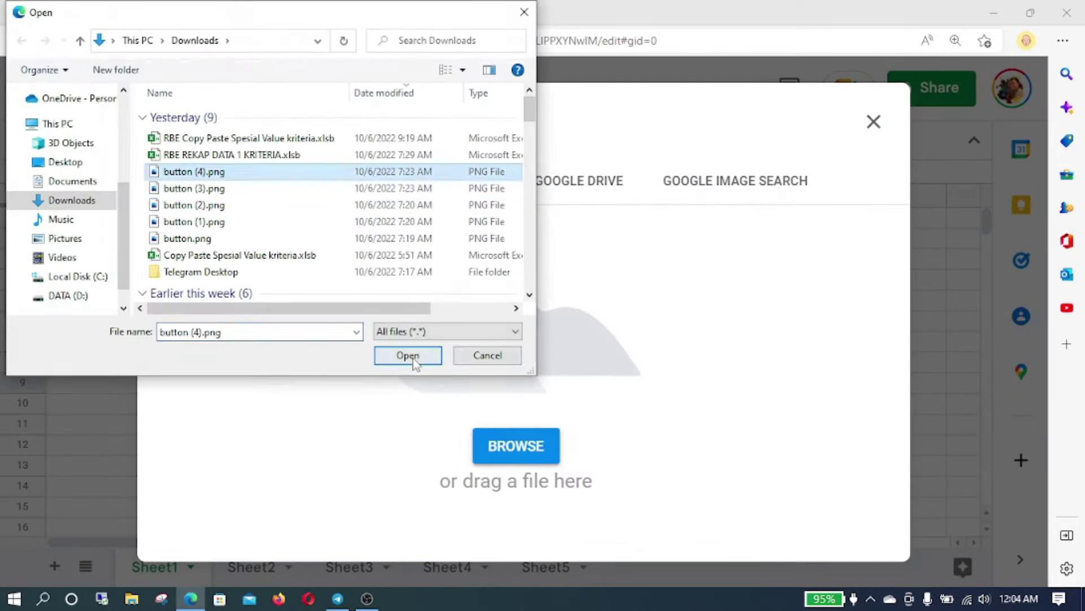
{"action": "left_click", "coordinate": [407, 354]}
{"action": "left_click_drag", "start_coordinate": [636, 415], "coordinate": [776, 312]}
{"action": "left_click_drag", "start_coordinate": [847, 338], "coordinate": [833, 329]}
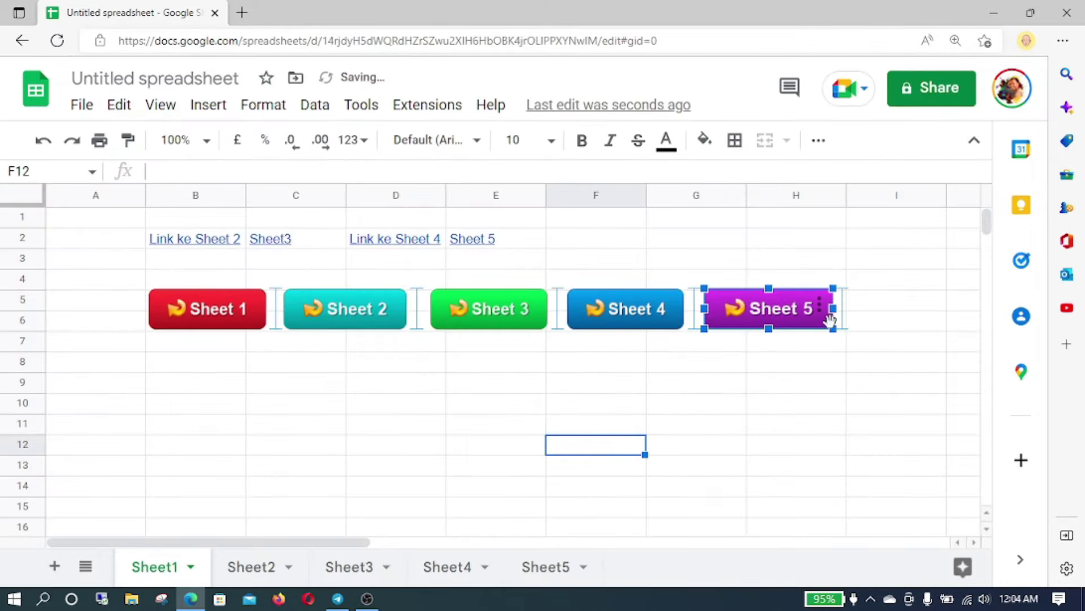
{"action": "left_click", "coordinate": [508, 389]}
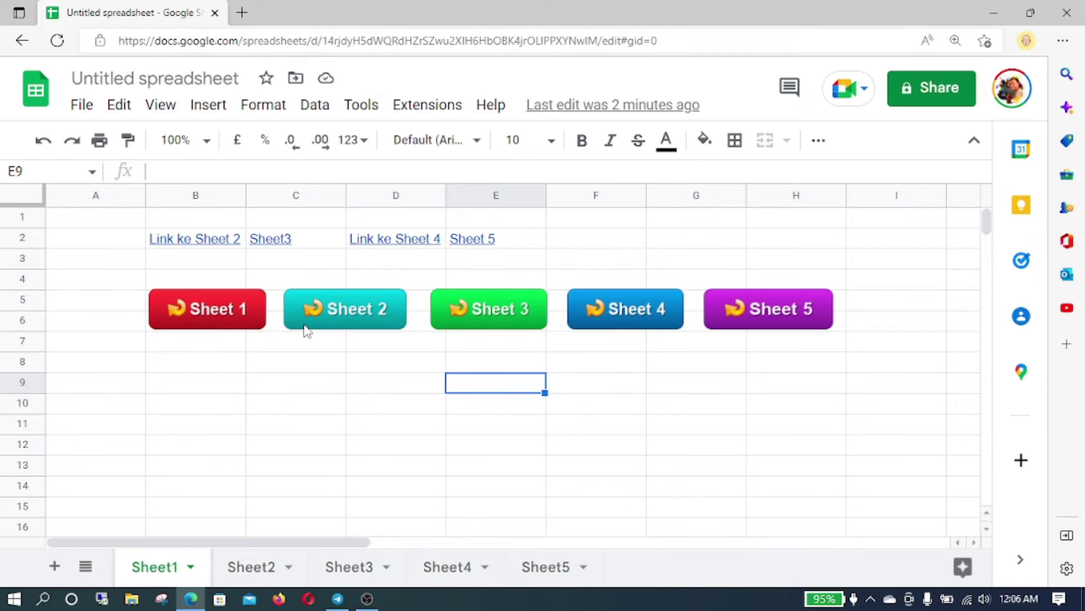
Review the five Sheet button images, then open the spreadsheet's Apps Script editor.
{"action": "left_click", "coordinate": [255, 316]}
{"action": "left_click", "coordinate": [340, 317]}
{"action": "left_click", "coordinate": [499, 319]}
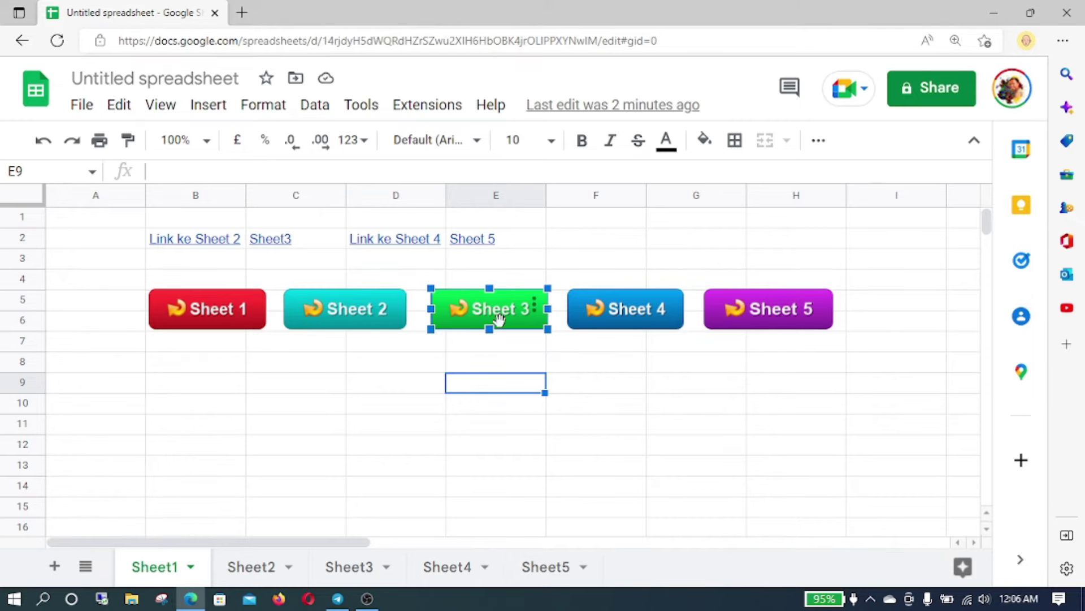
{"action": "left_click", "coordinate": [627, 325]}
{"action": "left_click", "coordinate": [761, 320]}
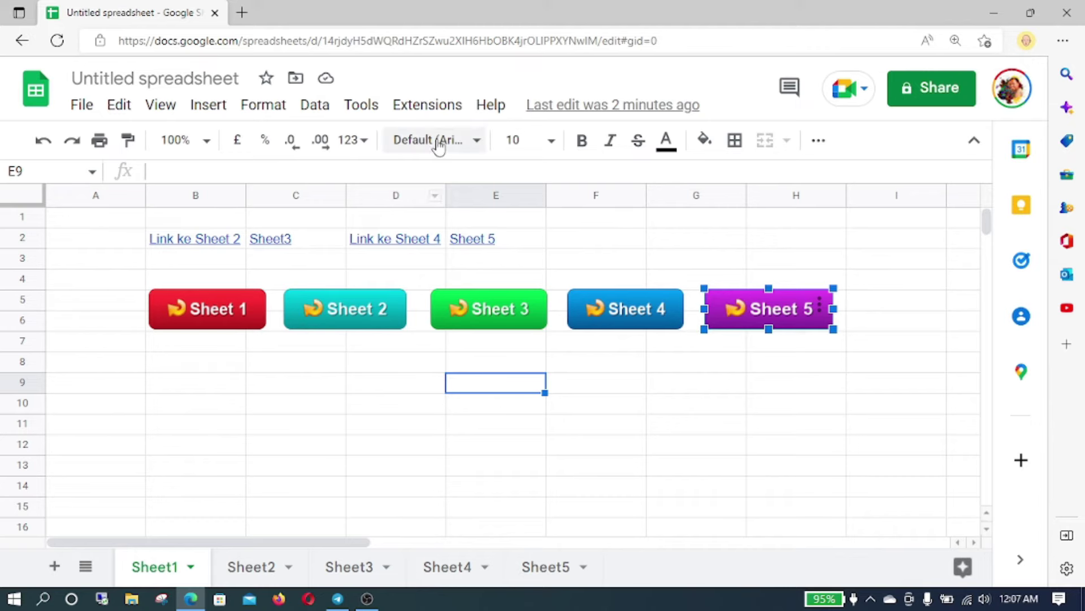
{"action": "left_click", "coordinate": [431, 110]}
{"action": "left_click", "coordinate": [461, 209]}
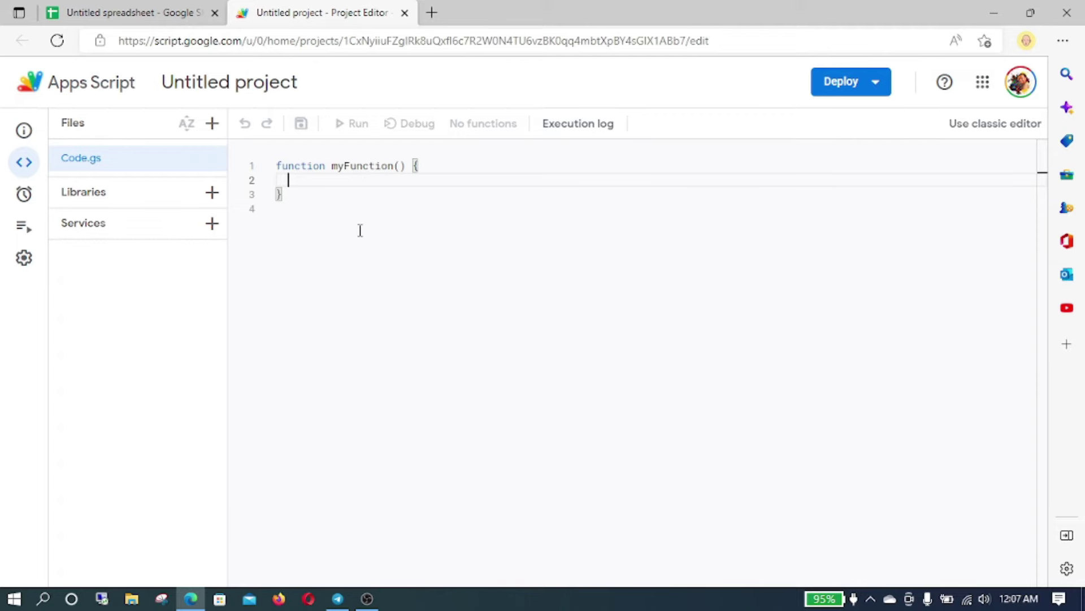
Start renaming myFunction on line 1 of Code.gs by typing 'link' into it.
{"action": "left_click", "coordinate": [151, 8]}
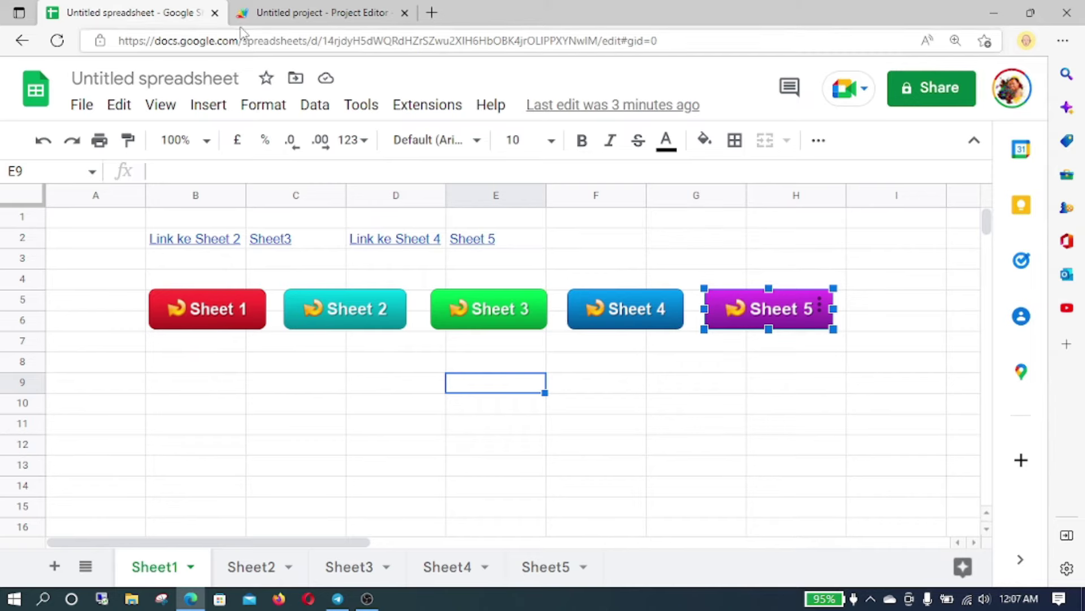
{"action": "left_click", "coordinate": [308, 12]}
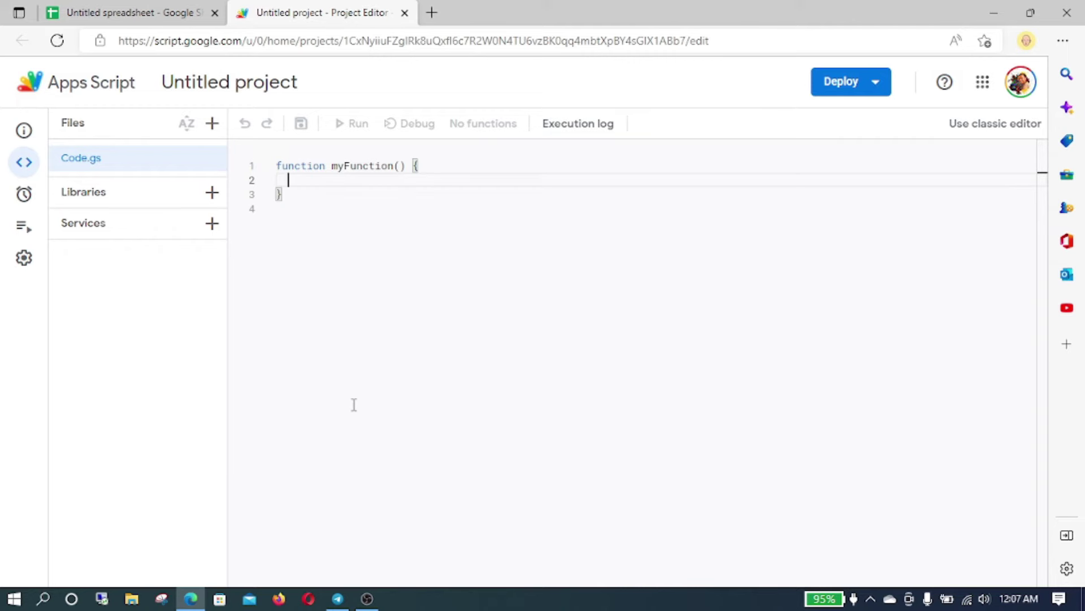
{"action": "left_click", "coordinate": [349, 167]}
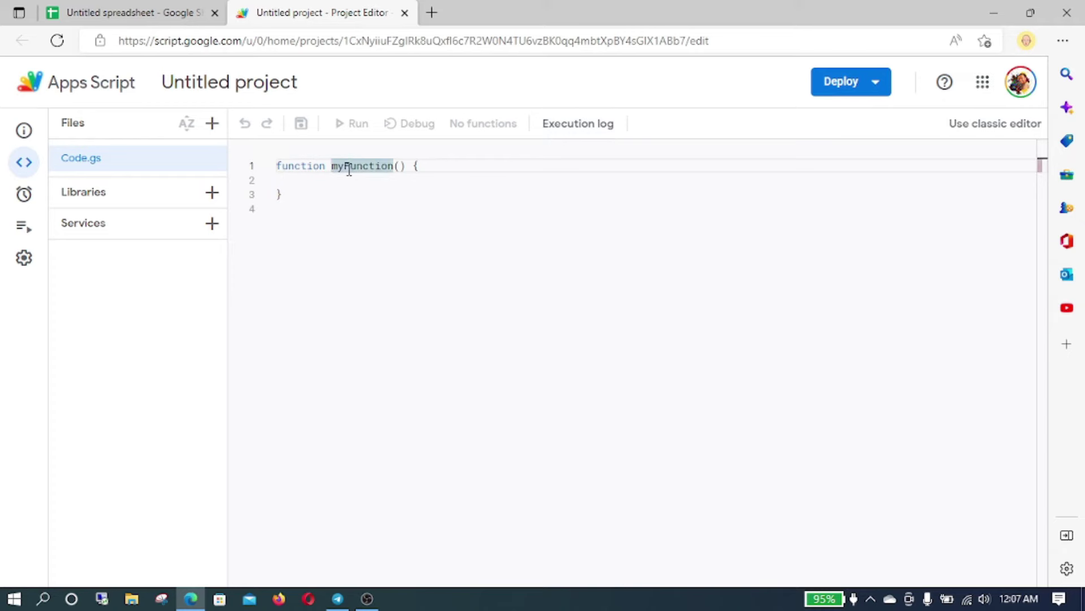
{"action": "type", "text": "link"}
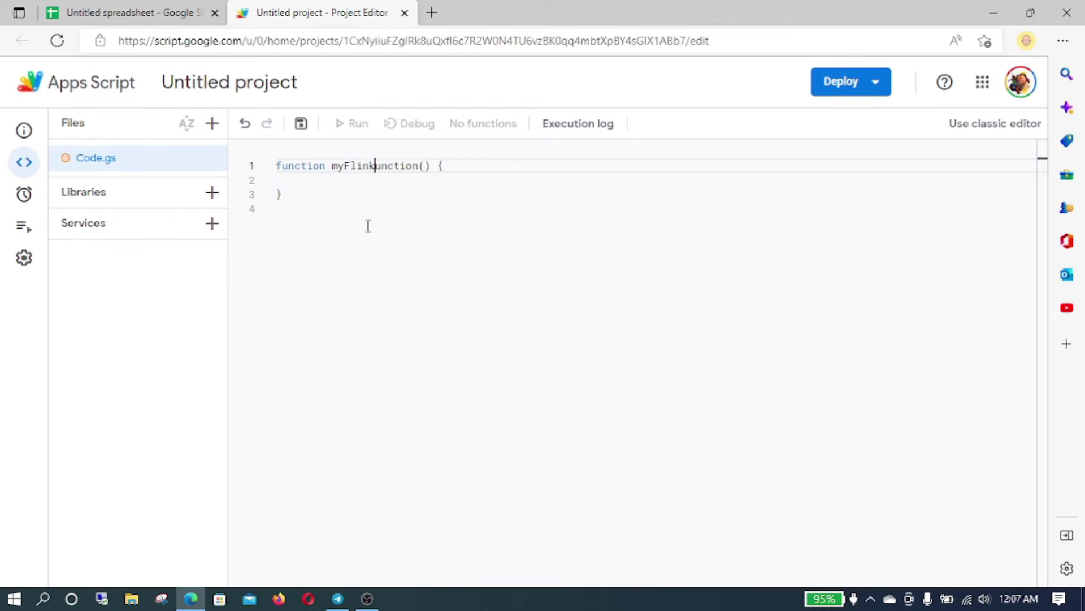
Rename the function to linkantarsheet with parameters namasheet, baris, kolom.
{"action": "double_click", "coordinate": [389, 165]}
{"action": "type", "text": "1inkantarsheet"}
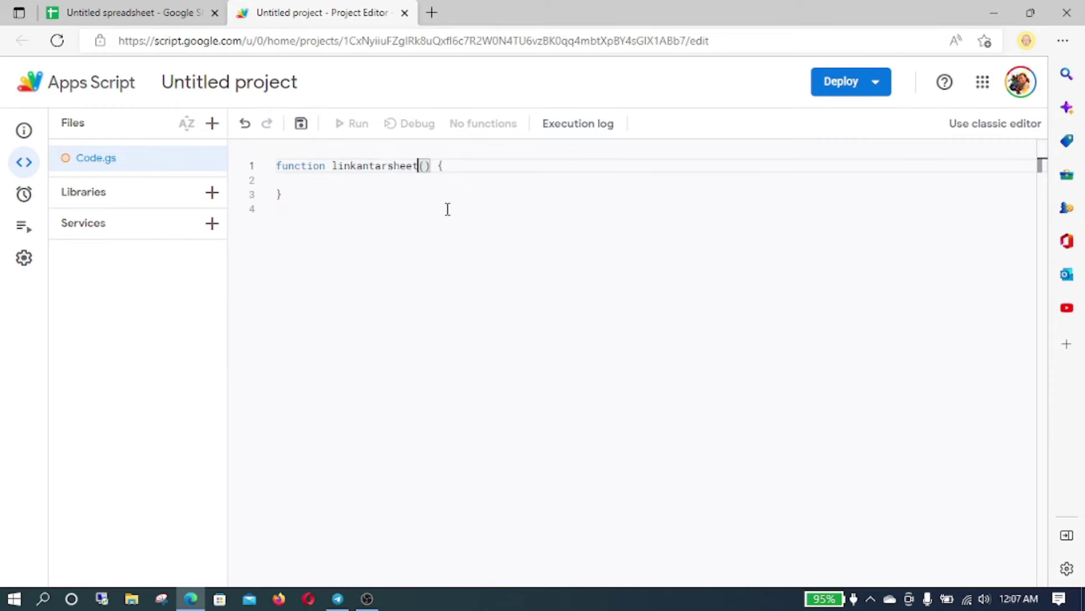
{"action": "left_click", "coordinate": [452, 210]}
{"action": "left_click", "coordinate": [425, 165]}
{"action": "type", "text": "namash"}
{"action": "type", "text": "e"}
{"action": "type", "text": "et, "}
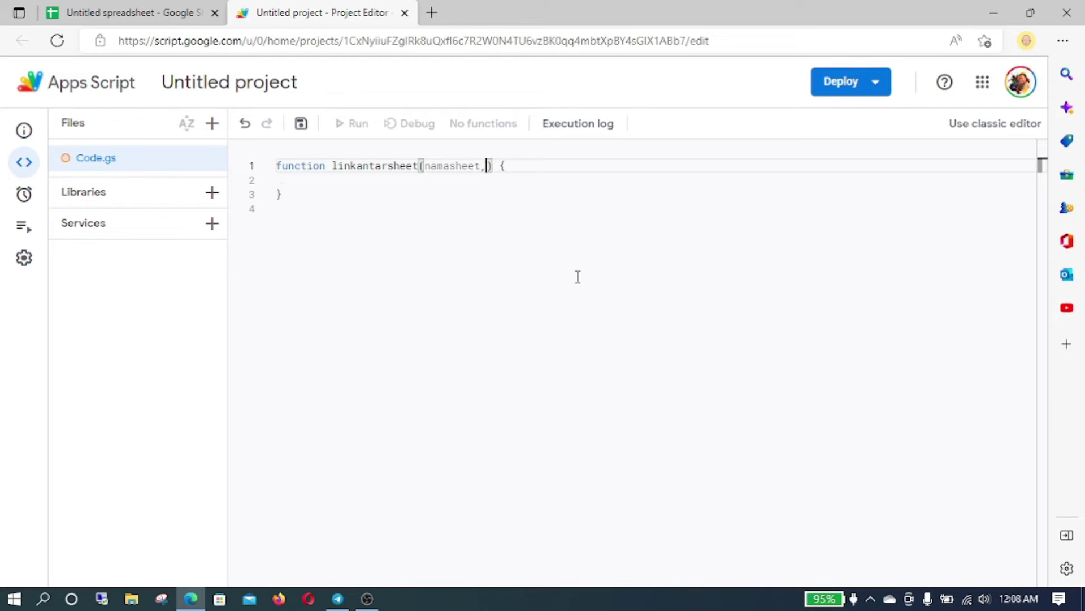
{"action": "type", "text": "baris , "}
{"action": "type", "text": "kolom"}
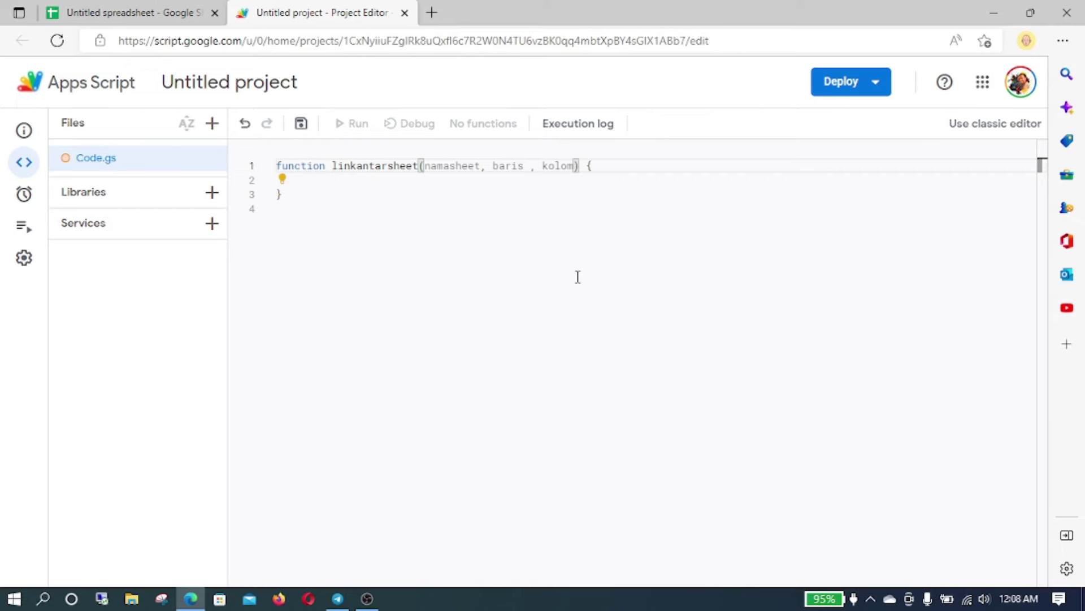
{"action": "left_click", "coordinate": [568, 269]}
Begin the function body on line 2 with var sht = SpreadsheetApp.
{"action": "left_click", "coordinate": [557, 173]}
{"action": "left_click", "coordinate": [461, 193]}
{"action": "left_click", "coordinate": [450, 183]}
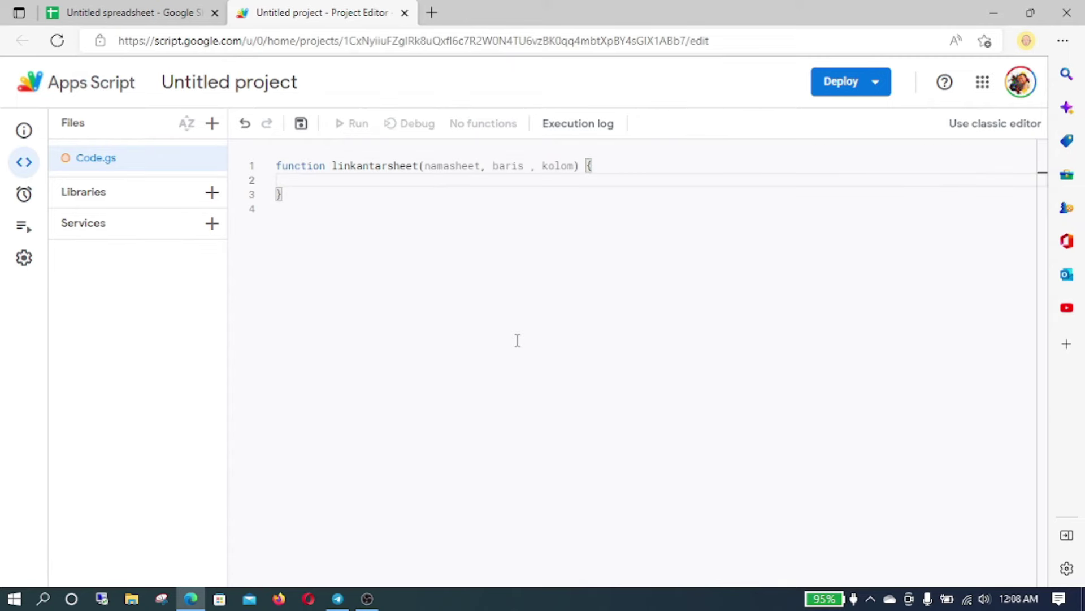
{"action": "type", "text": "var s"}
{"action": "type", "text": "ht = "}
{"action": "type", "text": "sp"}
Complete the sht line as SpreadsheetApp.getActive().getSheetByName(namasheet);.
{"action": "key", "text": "Return"}
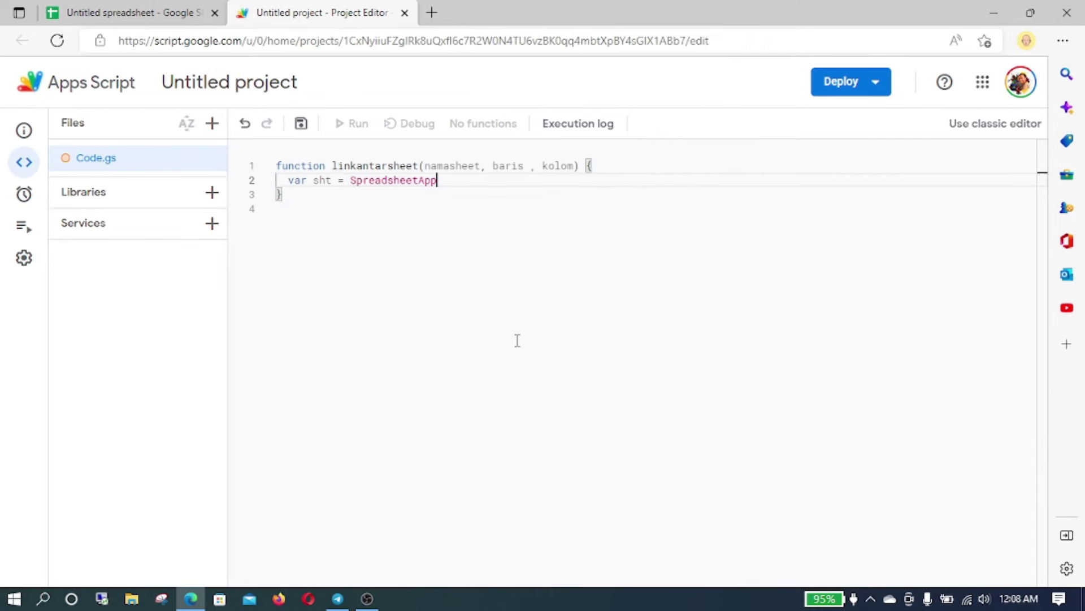
{"action": "type", "text": ".get"}
{"action": "key", "text": "Return"}
{"action": "type", "text": ".get"}
{"action": "key", "text": "BackSpace"}
{"action": "key", "text": "BackSpace"}
{"action": "key", "text": "BackSpace"}
{"action": "key", "text": "BackSpace"}
{"action": "type", "text": "()"}
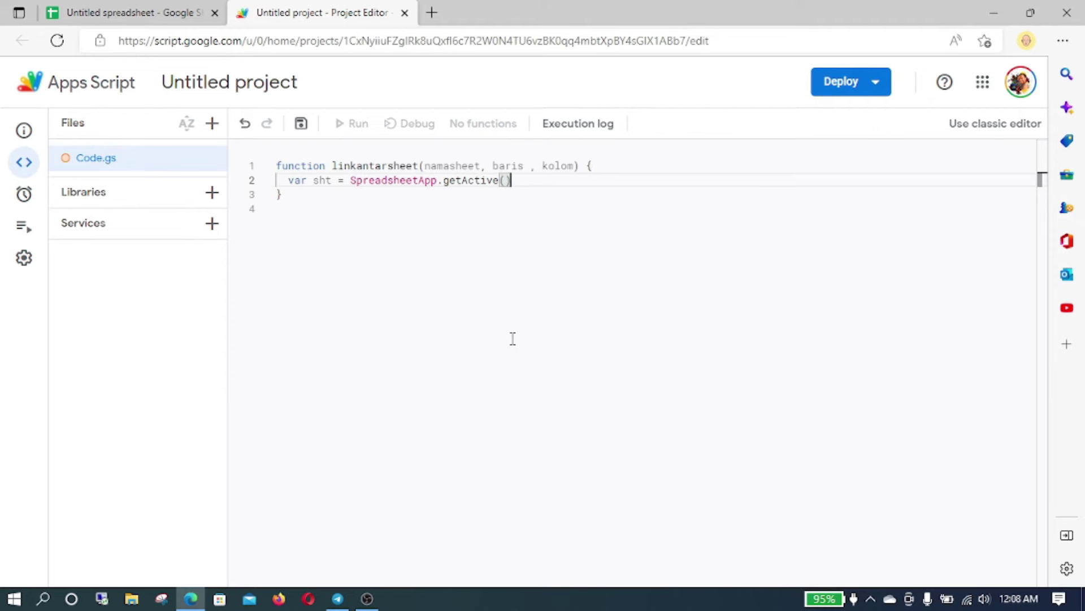
{"action": "type", "text": ".gets"}
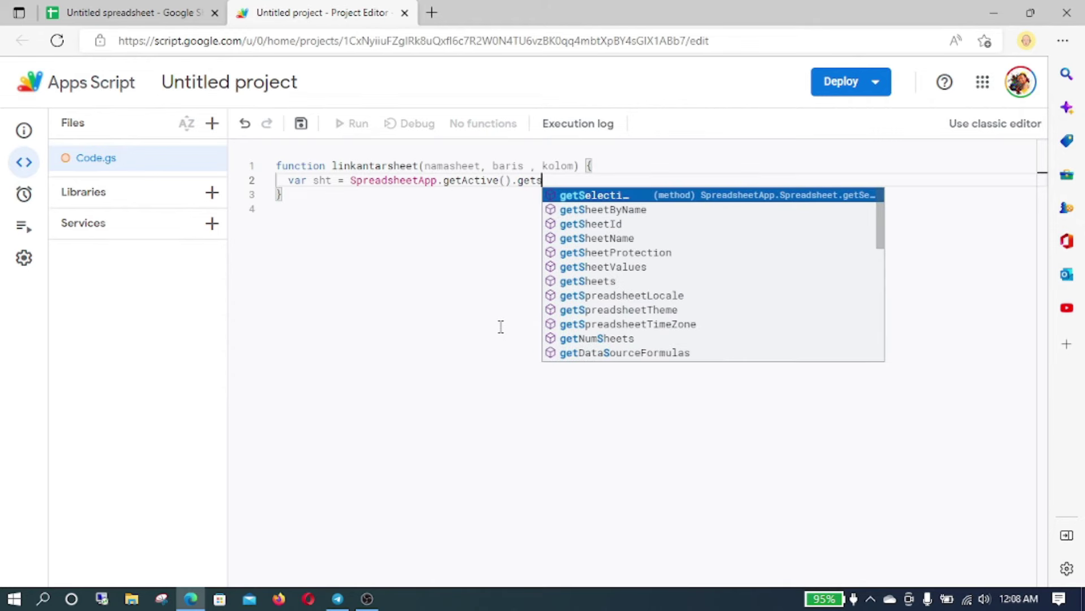
{"action": "key", "text": "Down"}
{"action": "key", "text": "Return"}
{"action": "type", "text": "("}
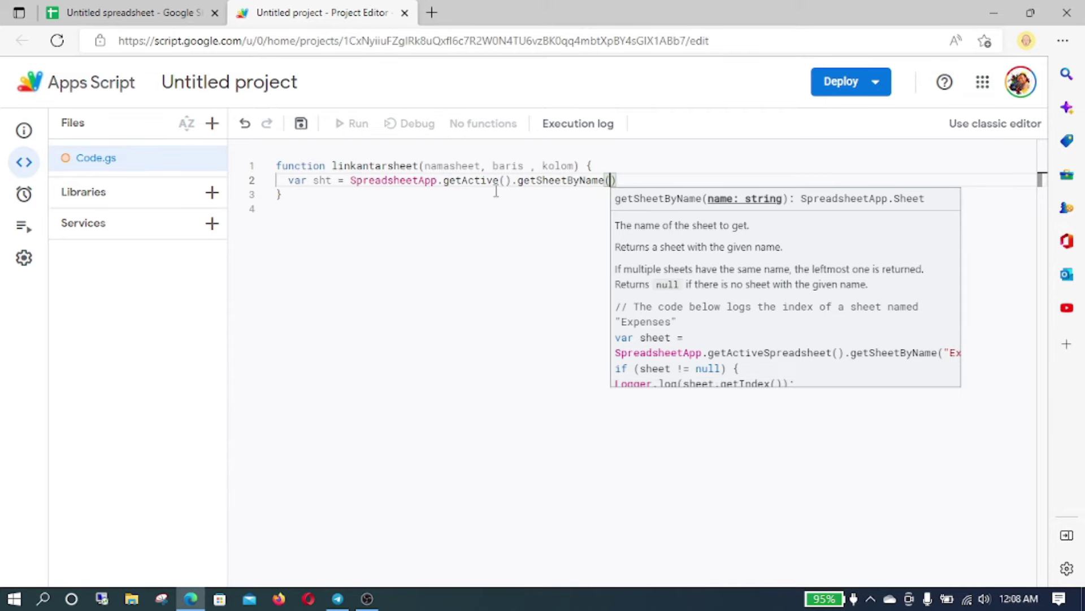
{"action": "type", "text": "namasheet);"}
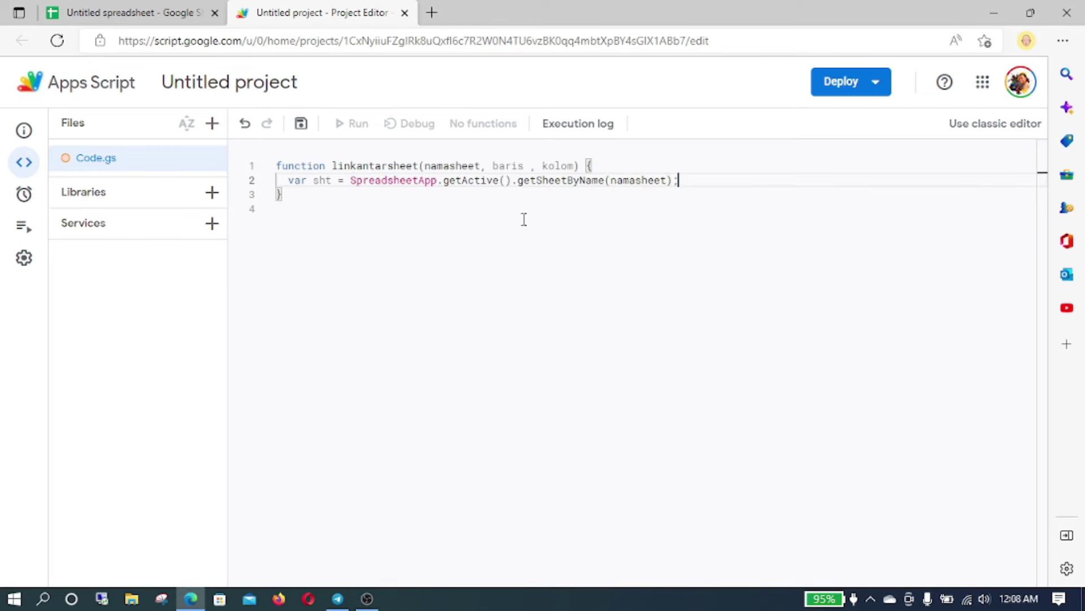
Add var range = sht.getRange(baris, kolom);.
{"action": "key", "text": "Return"}
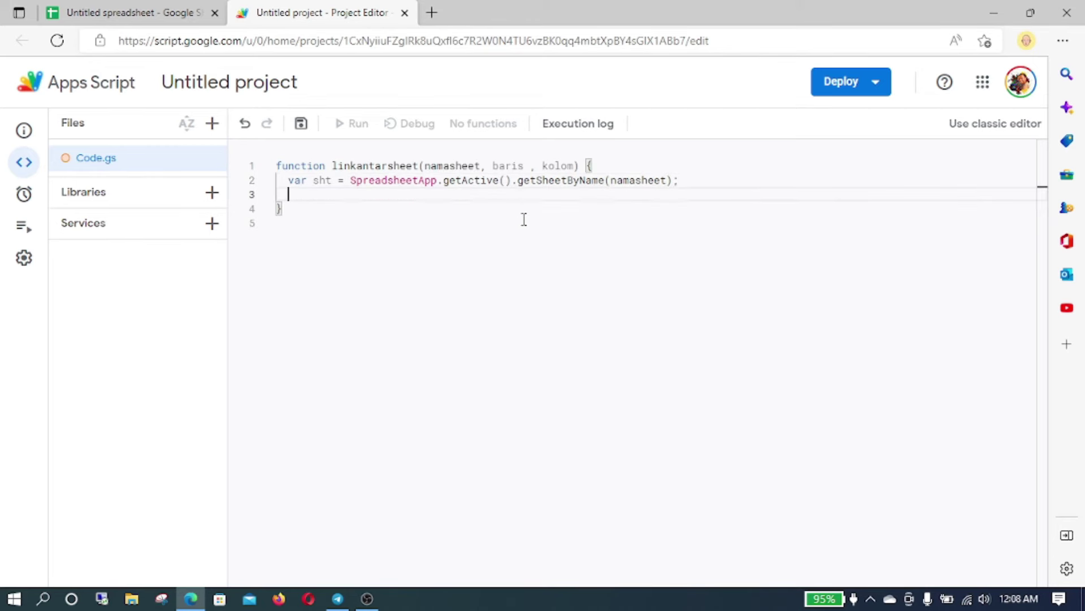
{"action": "type", "text": "var"}
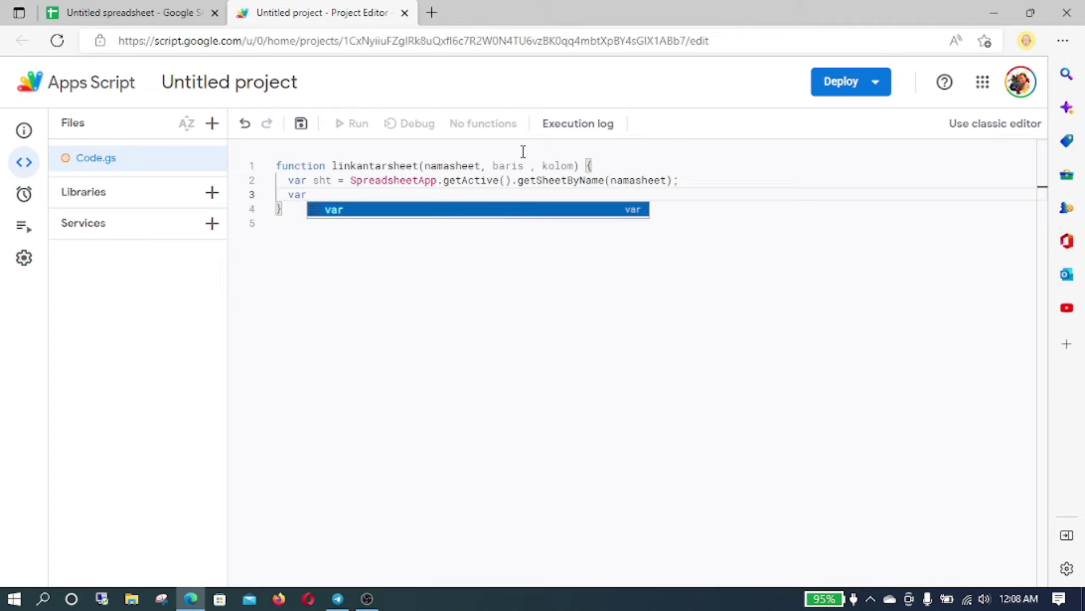
{"action": "type", "text": " range "}
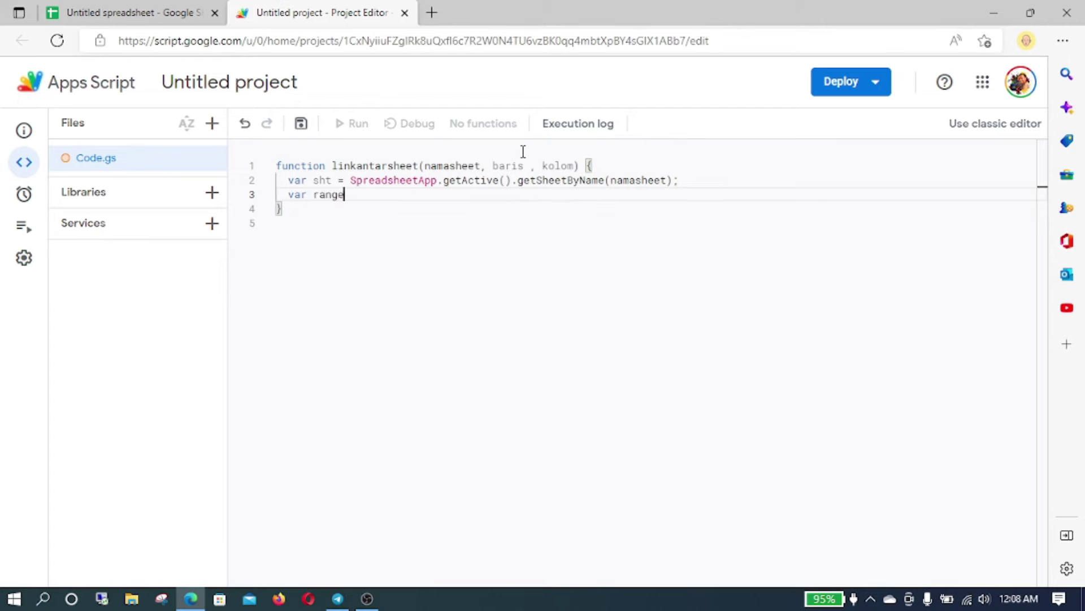
{"action": "type", "text": "= sht"}
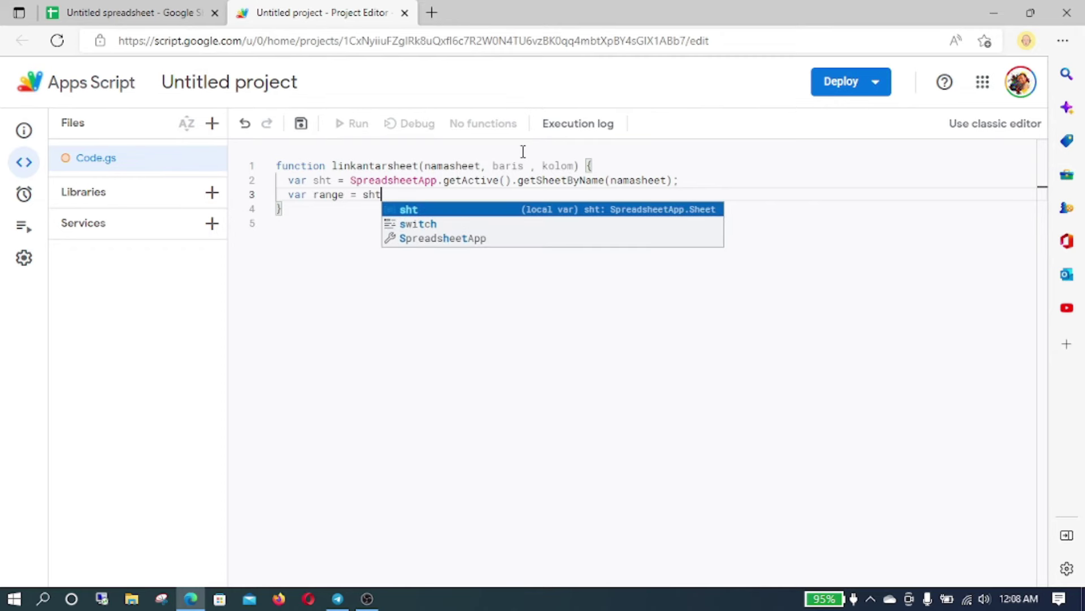
{"action": "type", "text": ".get"}
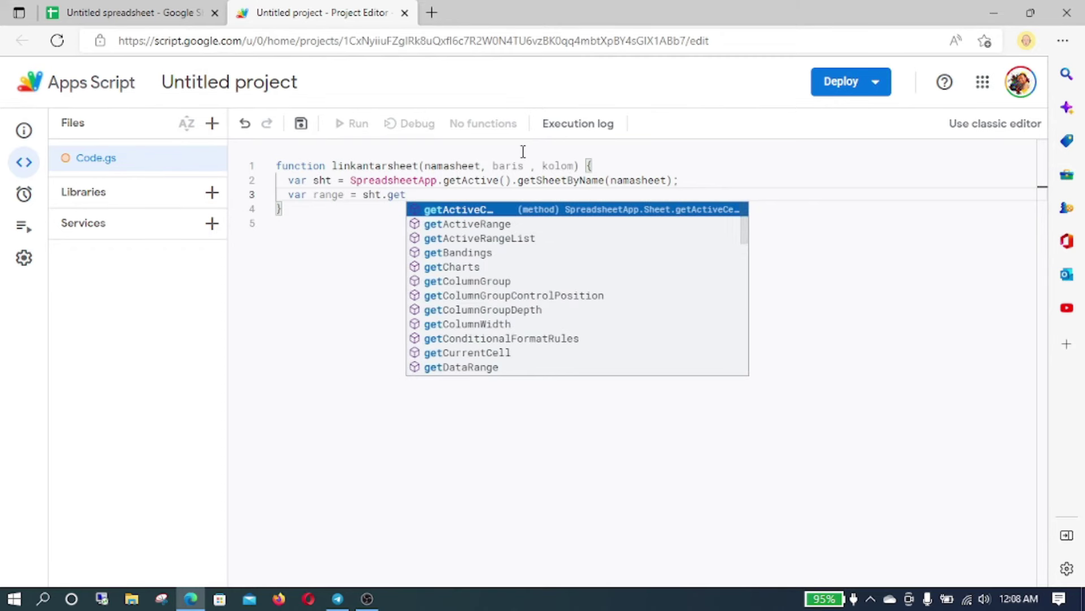
{"action": "type", "text": "R"}
{"action": "key", "text": "Return"}
{"action": "type", "text": "("}
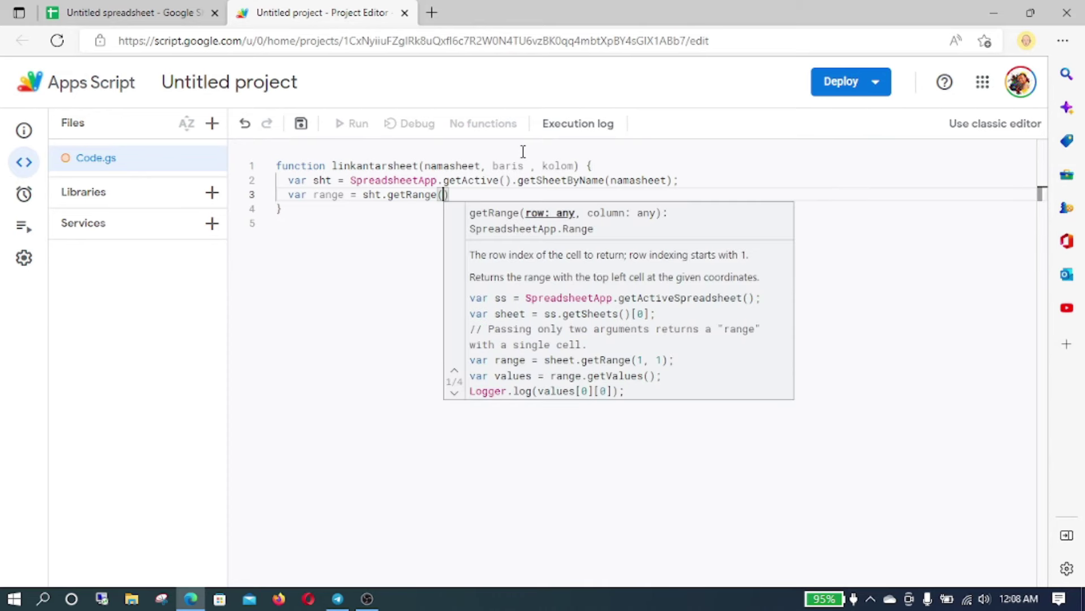
{"action": "type", "text": "baris, kolom);"}
Add the line sht.activate();.
{"action": "key", "text": "Return"}
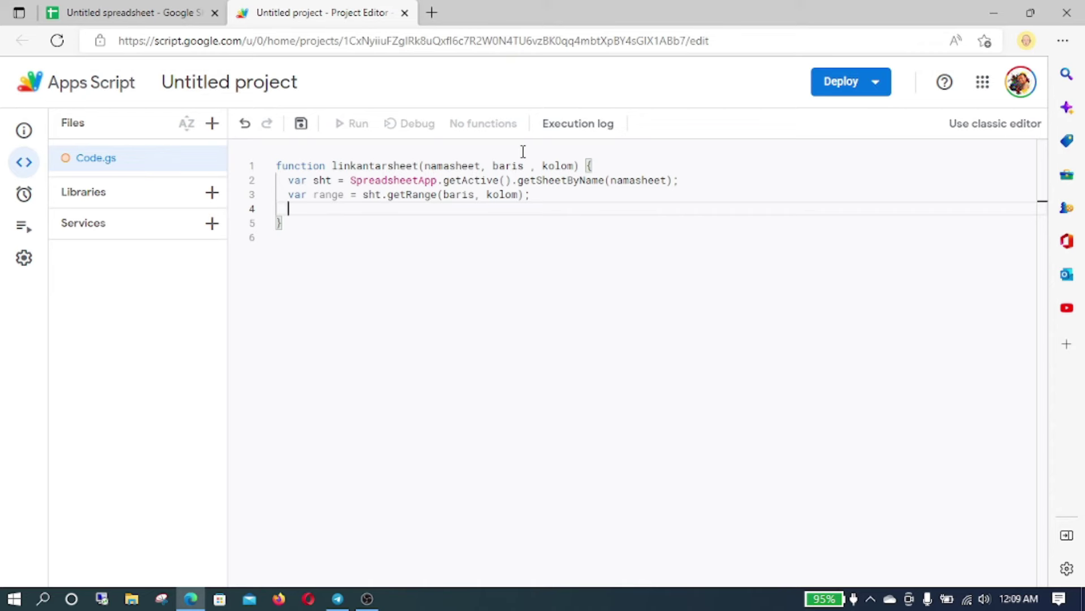
{"action": "type", "text": "sht."}
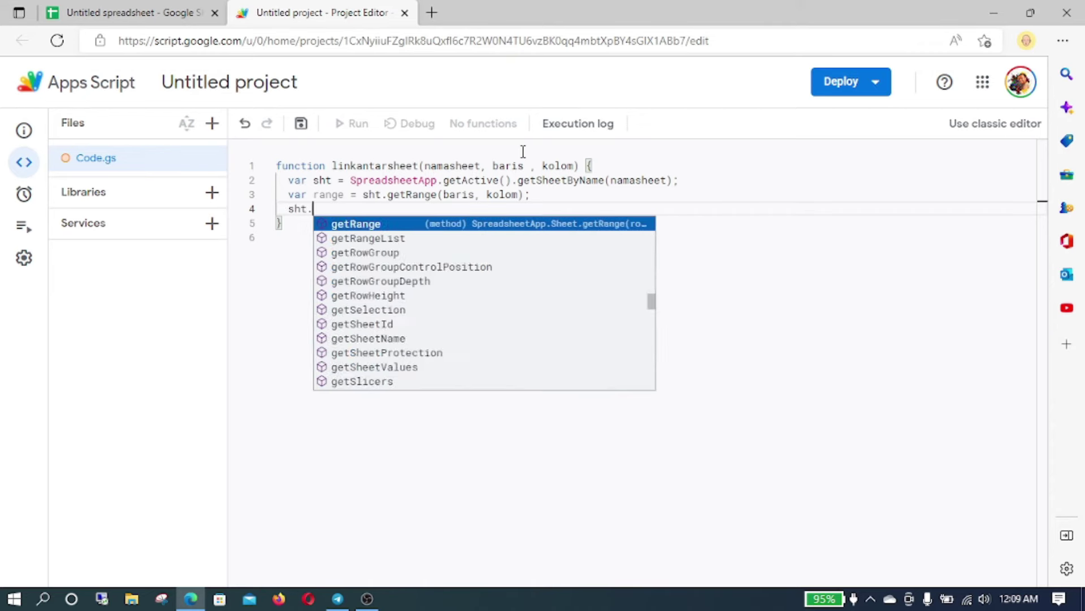
{"action": "type", "text": "c"}
{"action": "key", "text": "BackSpace"}
{"action": "type", "text": "act"}
{"action": "key", "text": "Return"}
{"action": "type", "text": "()"}
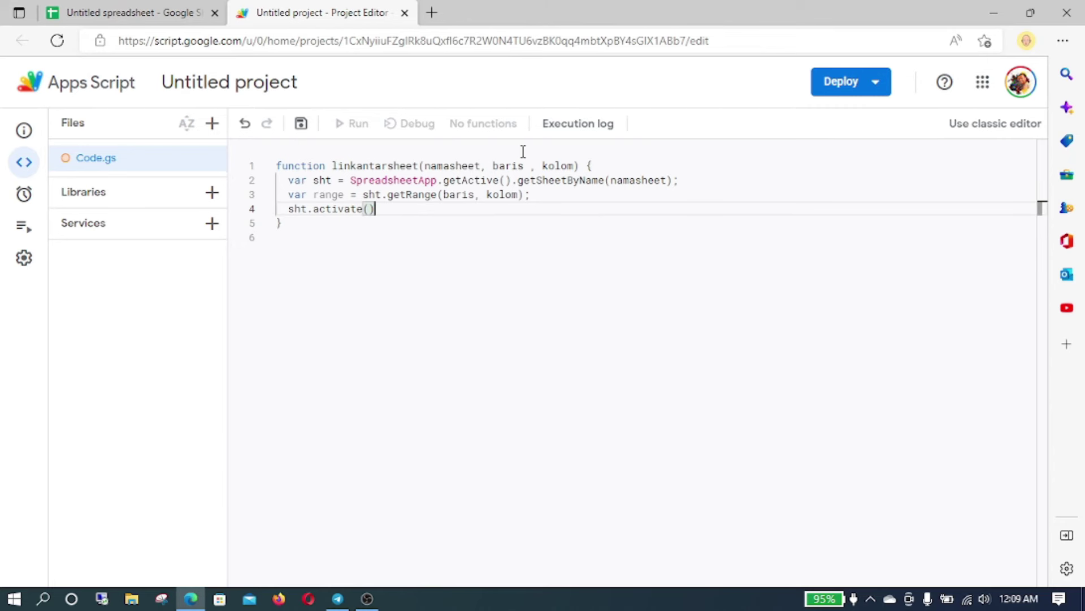
{"action": "type", "text": "'"}
{"action": "key", "text": "BackSpace"}
{"action": "type", "text": ";"}
{"action": "key", "text": "Return"}
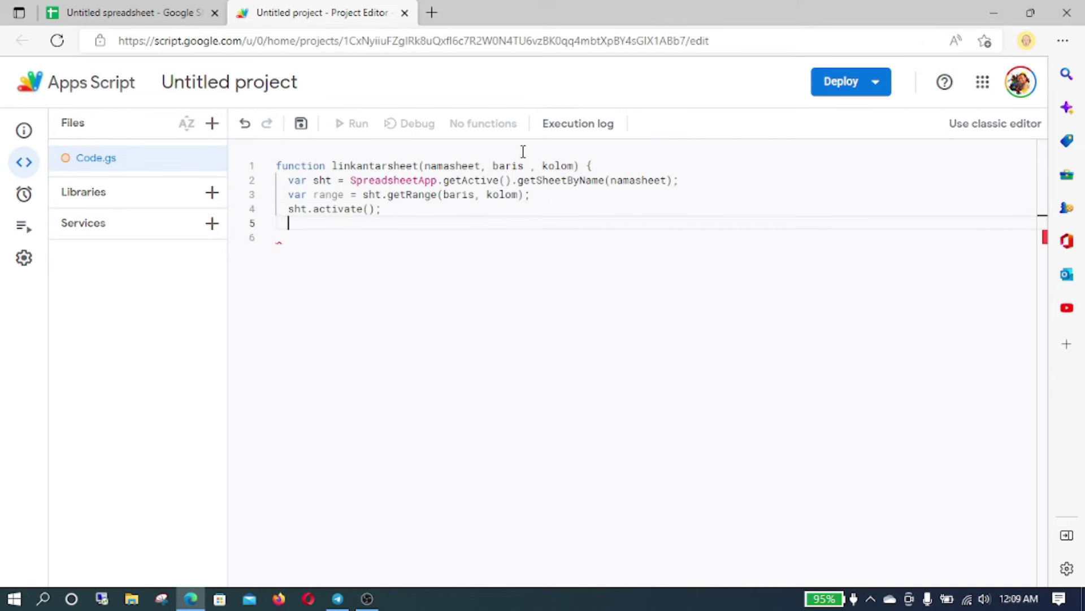
Add range.activate(); and close the function with a brace.
{"action": "type", "text": "r"}
{"action": "key", "text": "Return"}
{"action": "type", "text": "range.a"}
{"action": "key", "text": "Return"}
{"action": "type", "text": "();"}
{"action": "key", "text": "Return"}
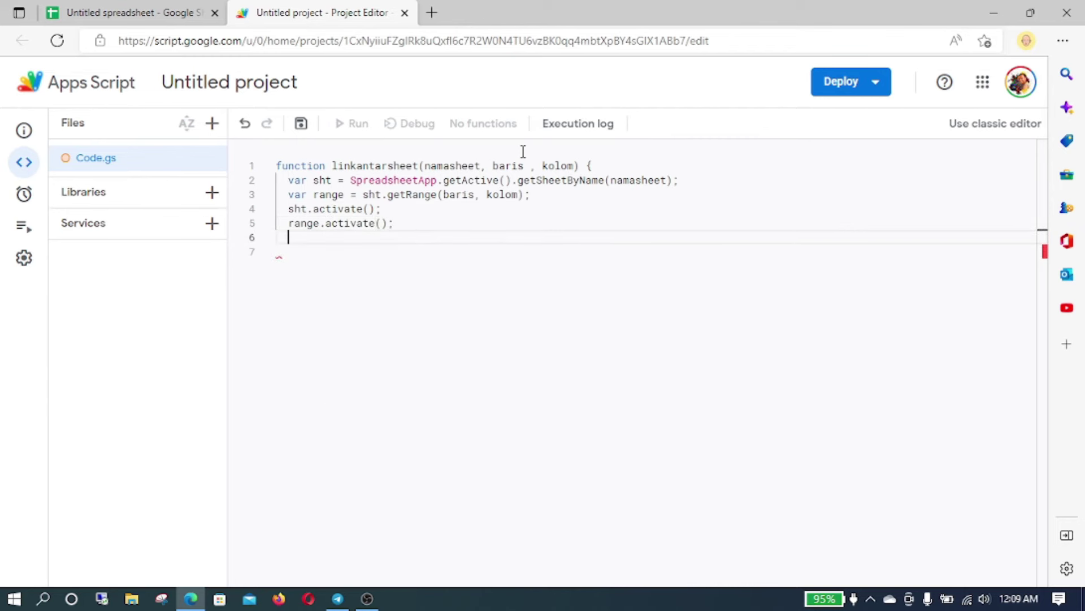
{"action": "type", "text": "}"}
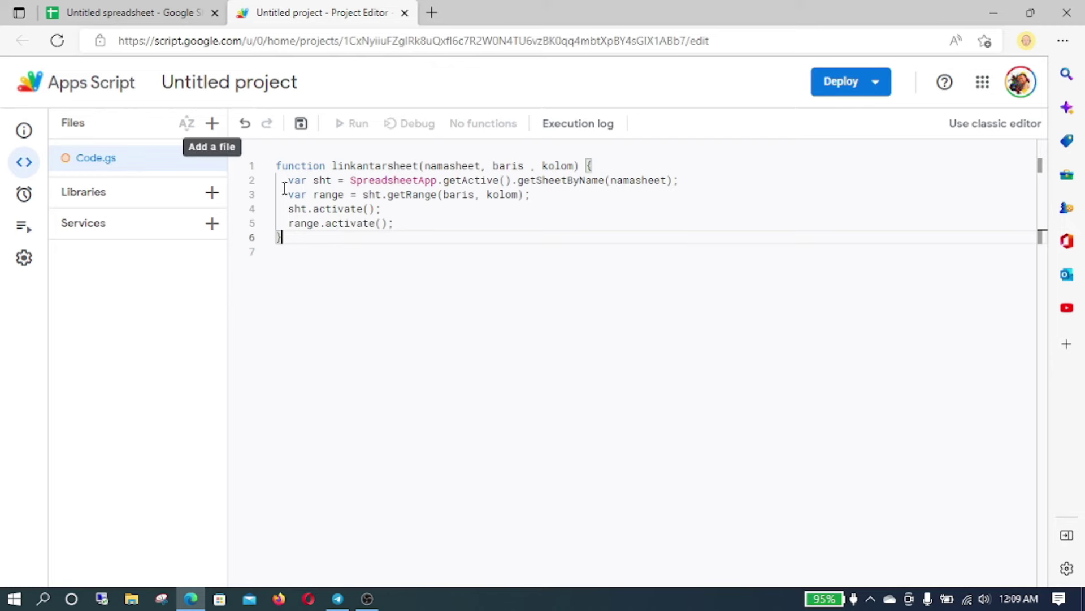
{"action": "left_click", "coordinate": [124, 13]}
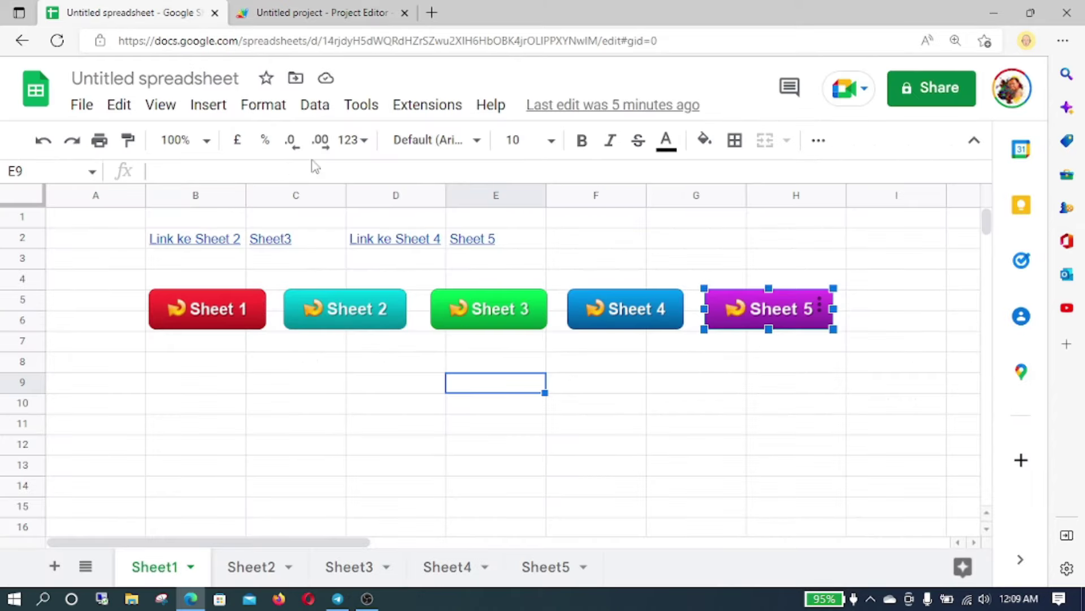
{"action": "left_click", "coordinate": [308, 19]}
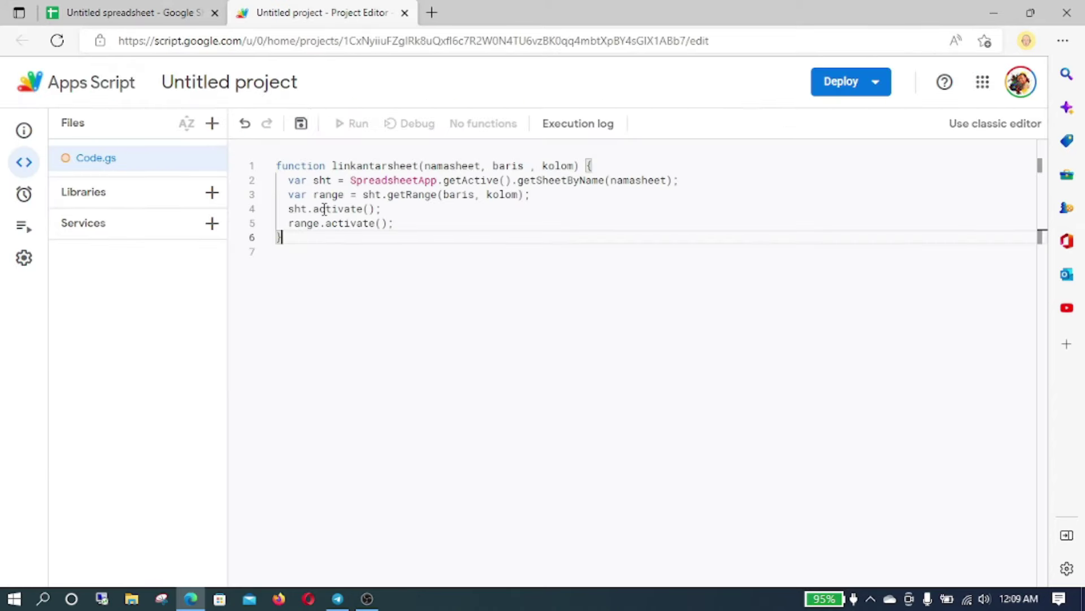
Start a new function tombol1(){ below the helper function.
{"action": "key", "text": "Return"}
{"action": "key", "text": "Return"}
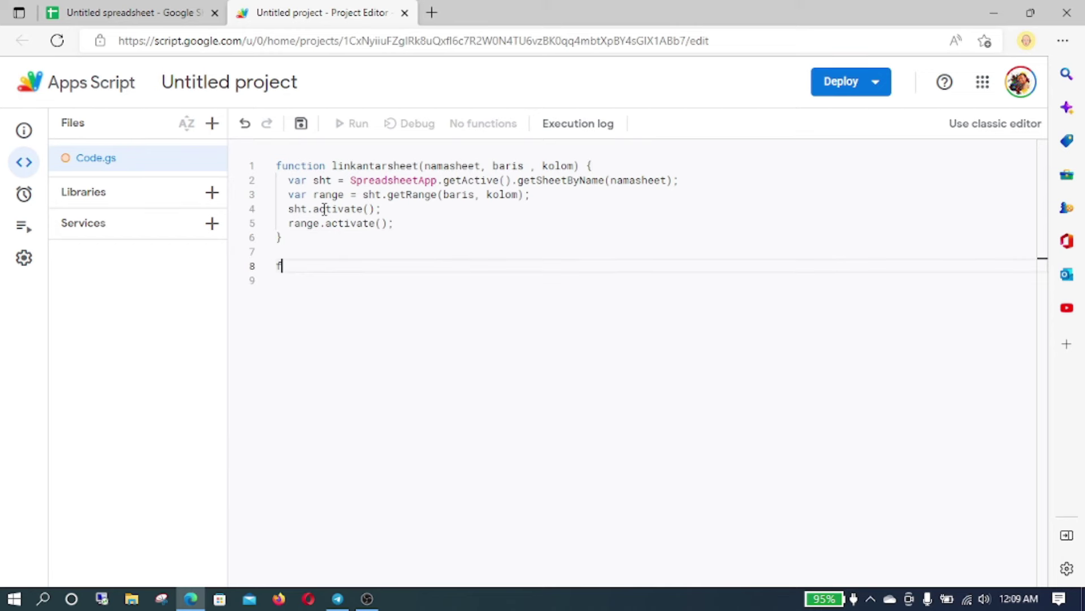
{"action": "type", "text": "unction"}
{"action": "key", "text": "BackSpace"}
{"action": "type", "text": "tombol1(){"}
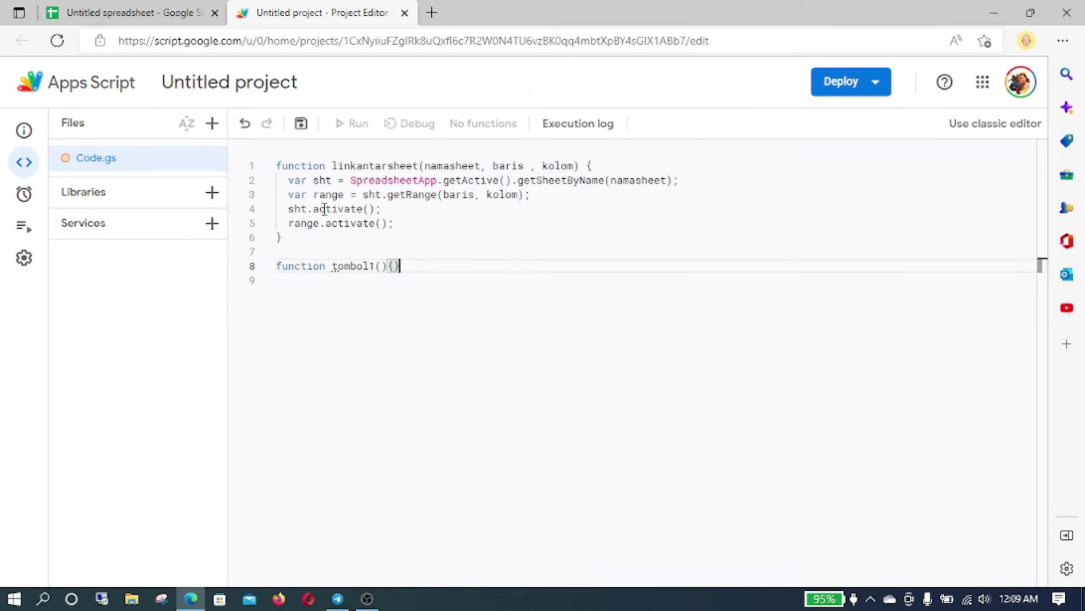
{"action": "key", "text": "Return"}
{"action": "key", "text": "Return"}
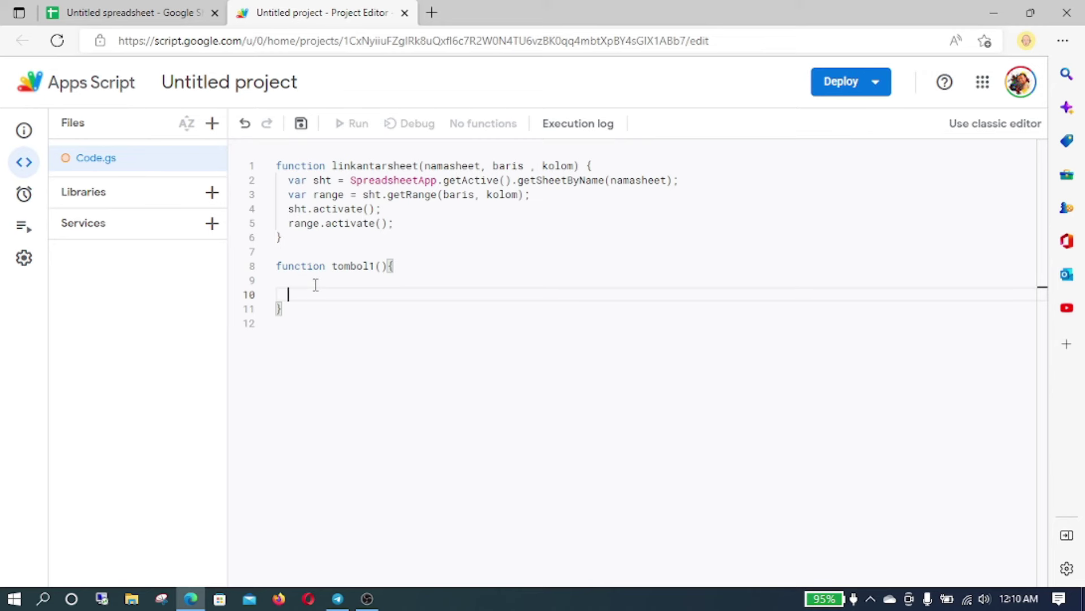
Make tombol1 call linkantarsheet("Sheet1", 1, 1);.
{"action": "type", "text": "link"}
{"action": "key", "text": "Return"}
{"action": "left_click", "coordinate": [157, 12]}
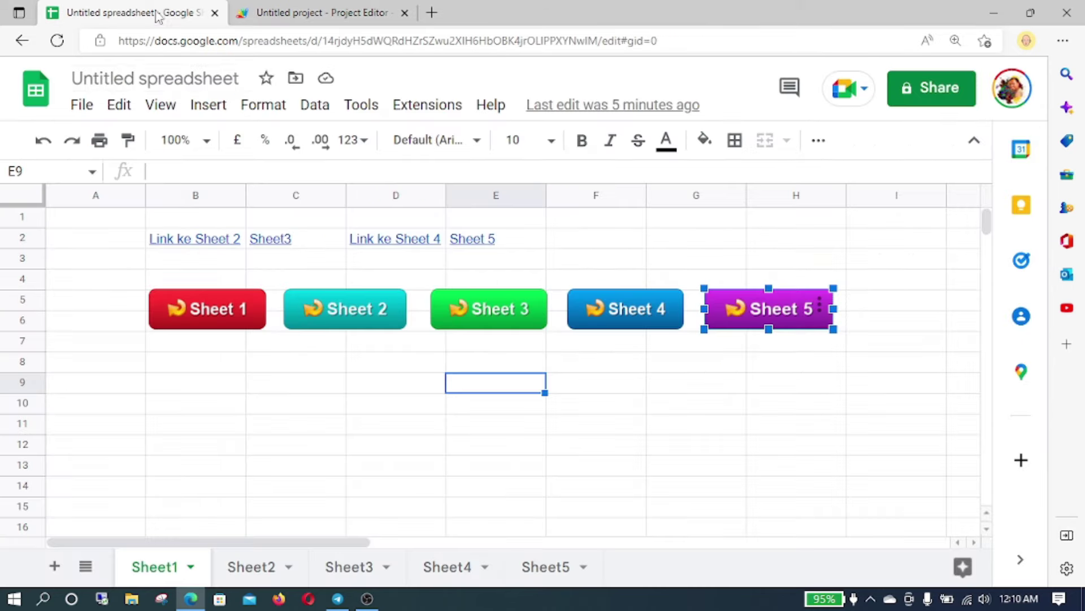
{"action": "left_click", "coordinate": [304, 20]}
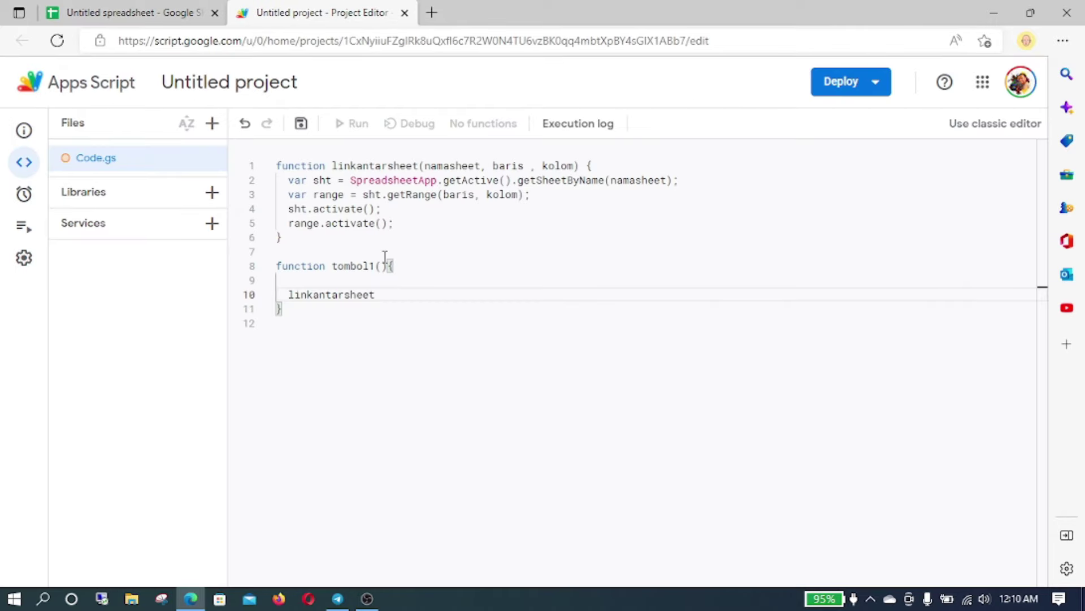
{"action": "type", "text": "("}
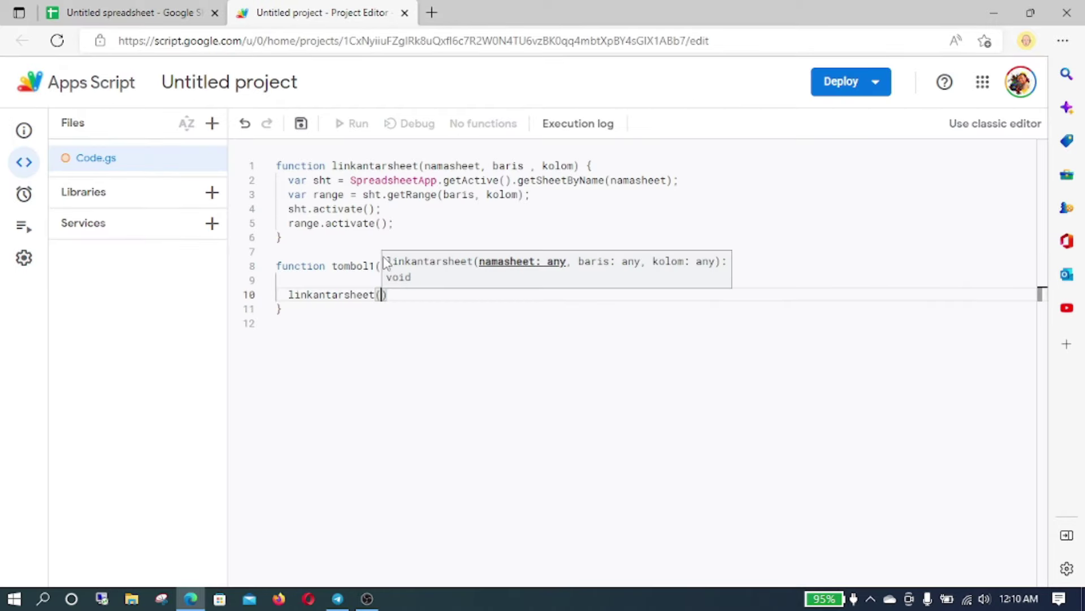
{"action": "type", "text": "\"Sheet1\","}
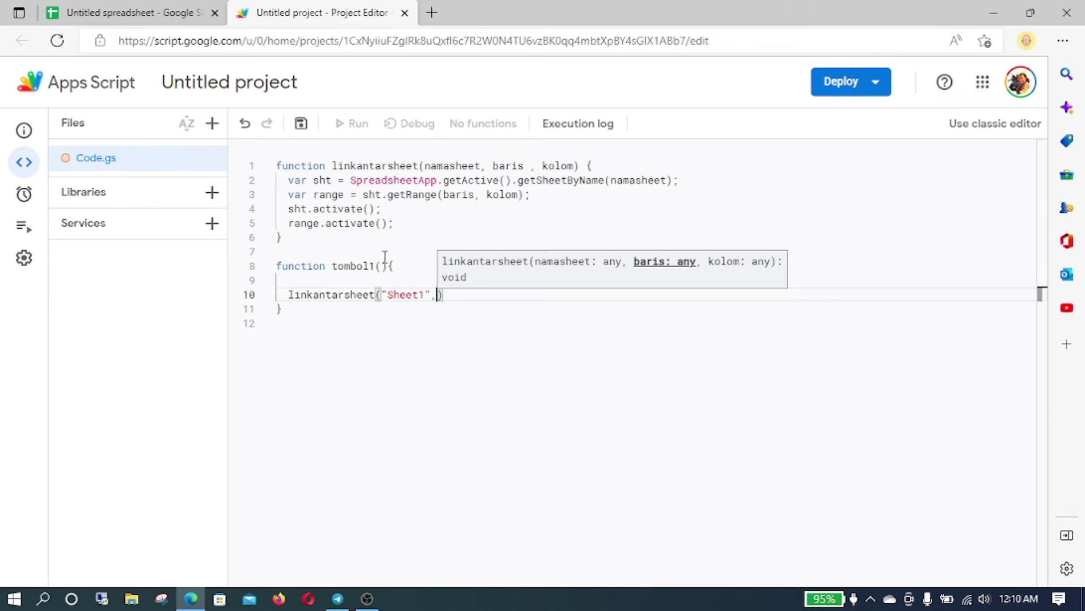
{"action": "type", "text": " 1, "}
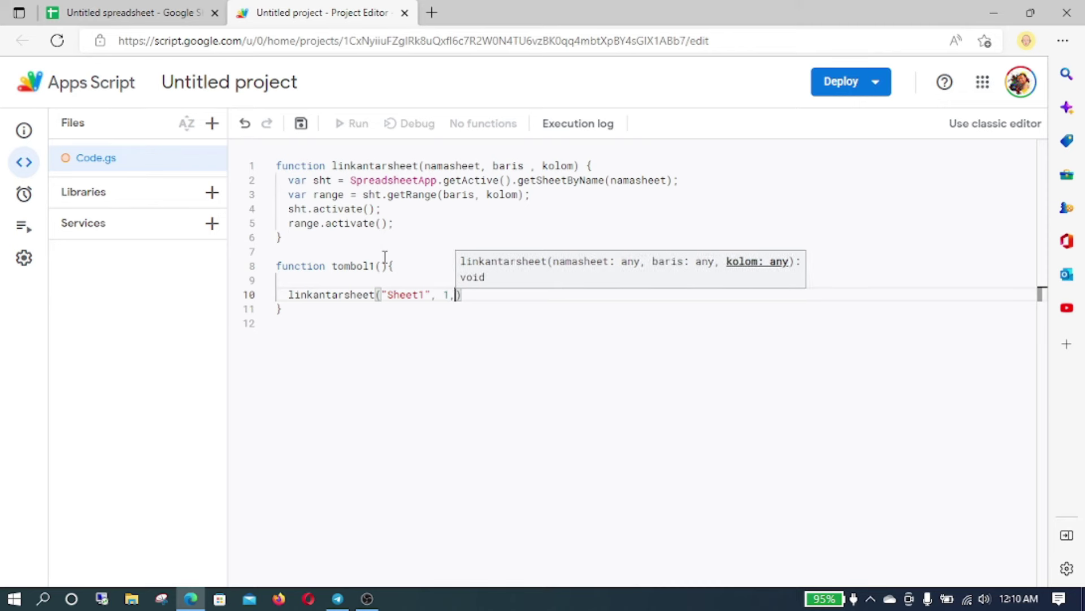
{"action": "type", "text": "1"}
{"action": "left_click", "coordinate": [477, 295]}
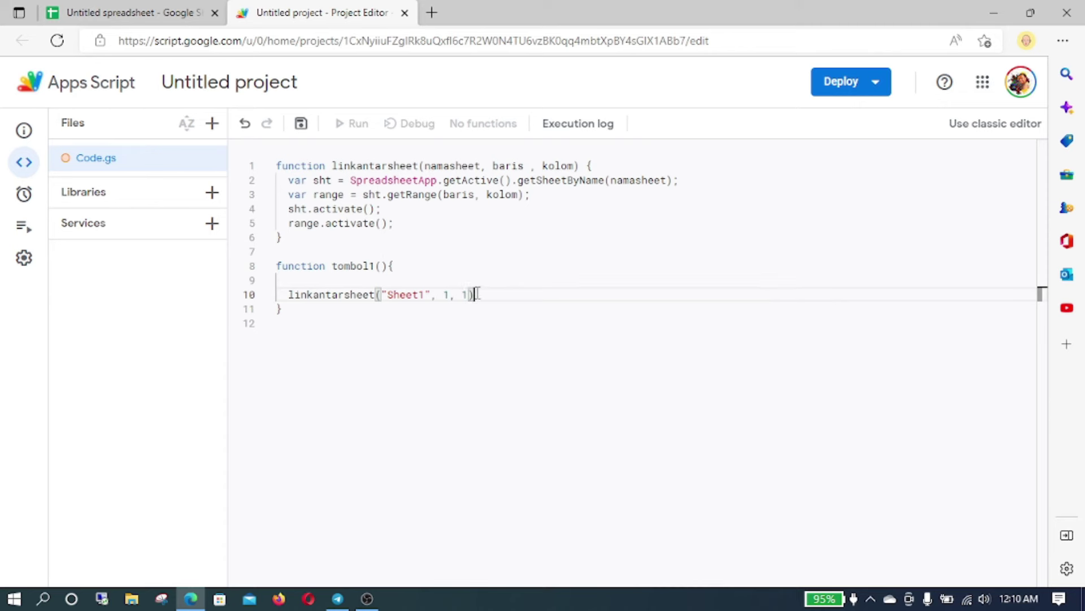
{"action": "type", "text": ";"}
{"action": "left_click", "coordinate": [461, 281]}
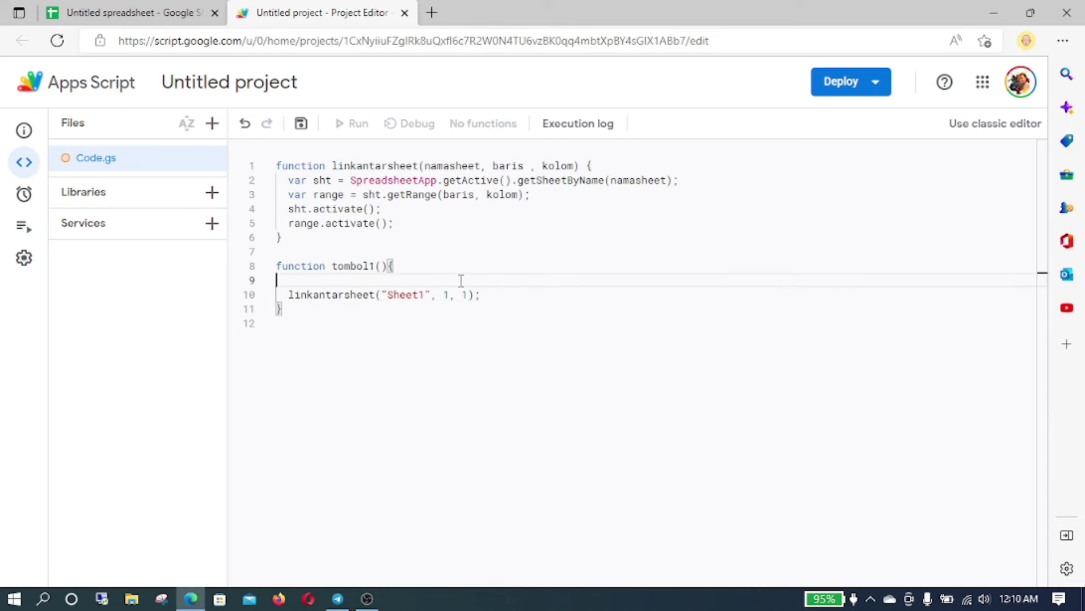
Paste four copies of the tombol1 function below it.
{"action": "key", "text": "BackSpace"}
{"action": "left_click_drag", "start_coordinate": [317, 294], "coordinate": [277, 267]}
{"action": "key", "text": "ctrl+c"}
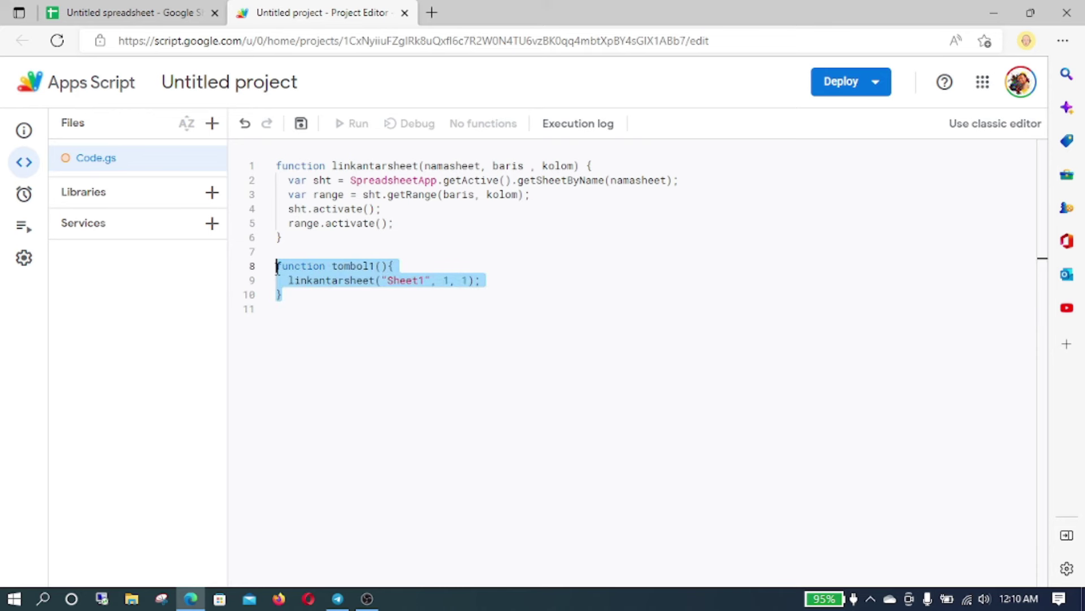
{"action": "left_click", "coordinate": [322, 294]}
{"action": "key", "text": "Return"}
{"action": "key", "text": "Return"}
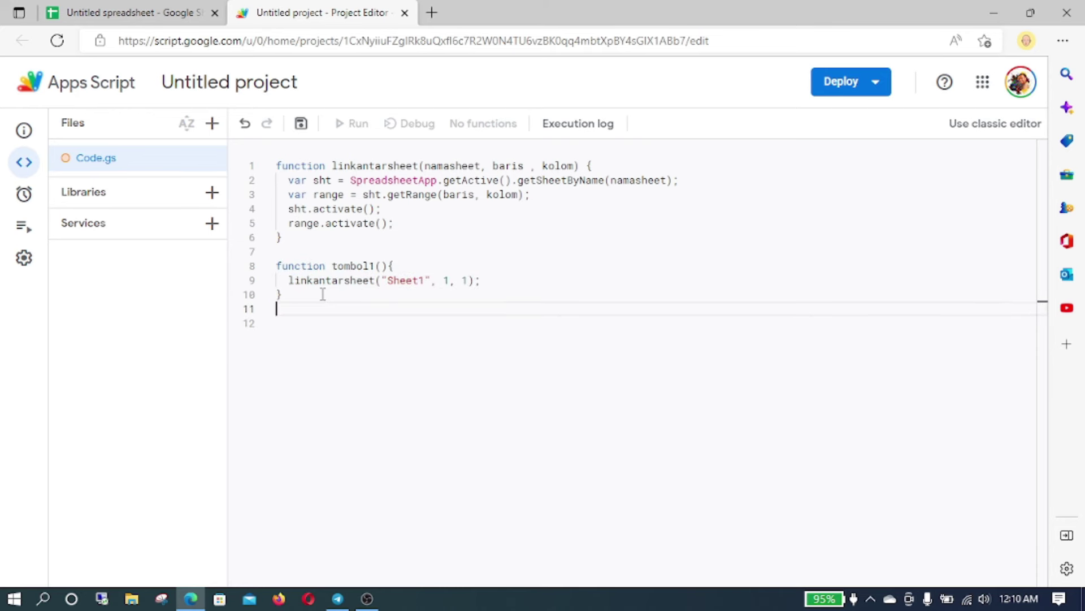
{"action": "key", "text": "ctrl+v"}
{"action": "key", "text": "Return"}
{"action": "key", "text": "Return"}
{"action": "key", "text": "ctrl+v"}
{"action": "key", "text": "Return"}
{"action": "key", "text": "Return"}
{"action": "key", "text": "ctrl+v"}
{"action": "key", "text": "Return"}
{"action": "key", "text": "Return"}
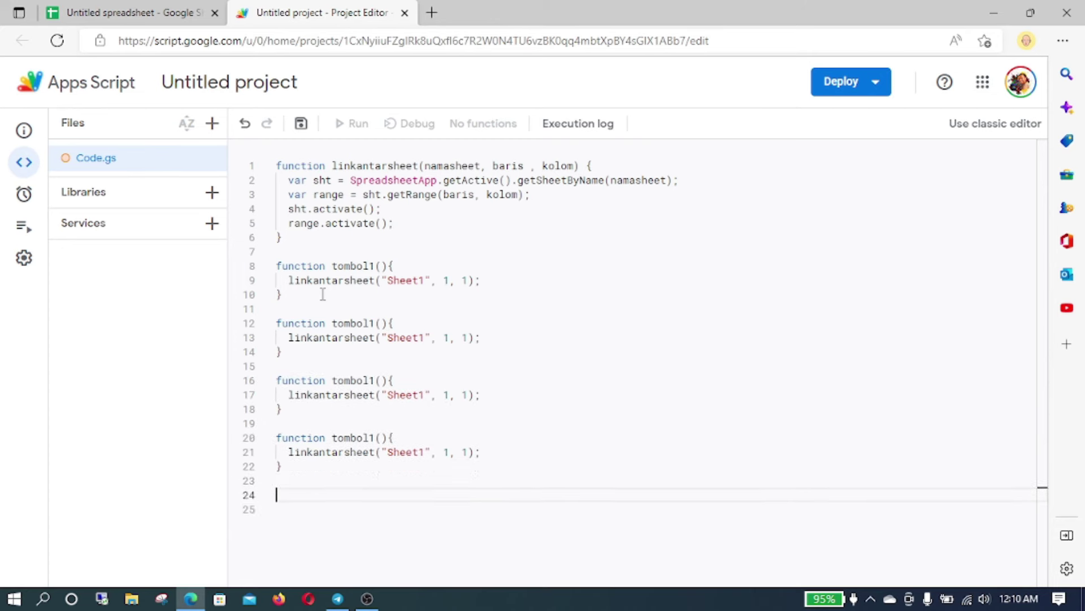
{"action": "key", "text": "ctrl+v"}
Rename the copies to tombol2, tombol3, tombol4 and tombol5.
{"action": "left_click_drag", "start_coordinate": [369, 319], "coordinate": [376, 320]}
{"action": "type", "text": "2"}
{"action": "left_click_drag", "start_coordinate": [376, 380], "coordinate": [369, 380]}
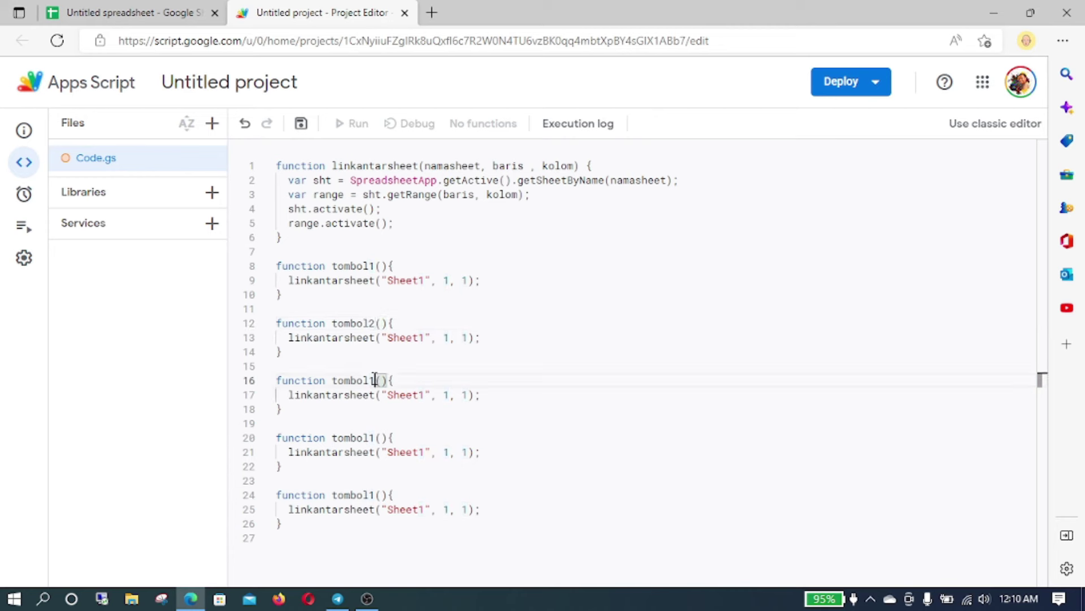
{"action": "type", "text": "3"}
{"action": "left_click_drag", "start_coordinate": [376, 437], "coordinate": [369, 437]}
{"action": "type", "text": "4"}
{"action": "left_click", "coordinate": [375, 496]}
{"action": "left_click_drag", "start_coordinate": [374, 495], "coordinate": [369, 495]}
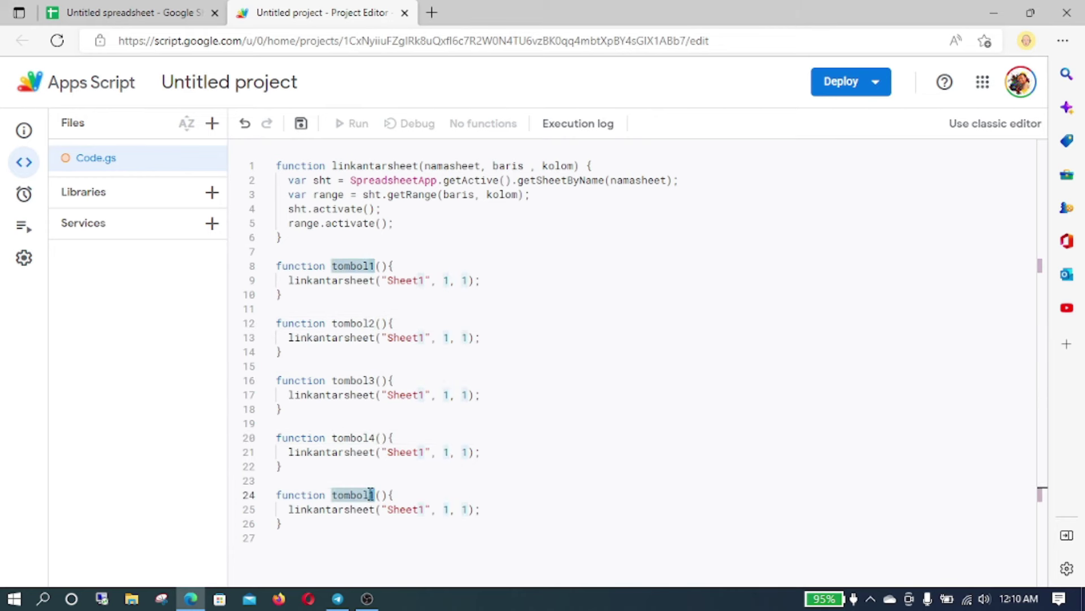
{"action": "type", "text": "5"}
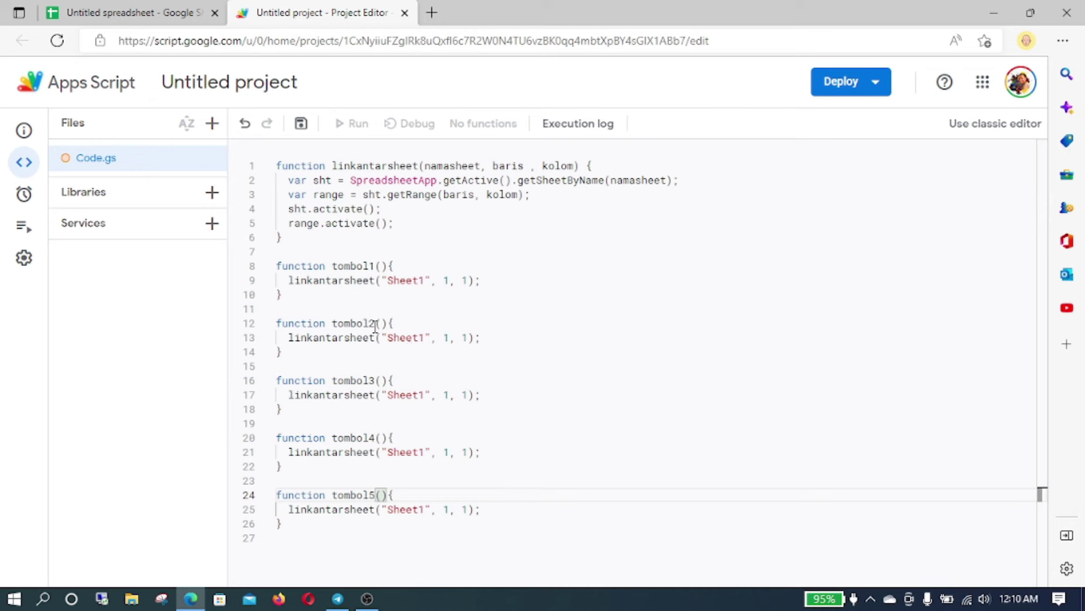
Change tombol2's call to Sheet2, row 3, column 2.
{"action": "left_click_drag", "start_coordinate": [419, 337], "coordinate": [425, 338]}
{"action": "type", "text": "2"}
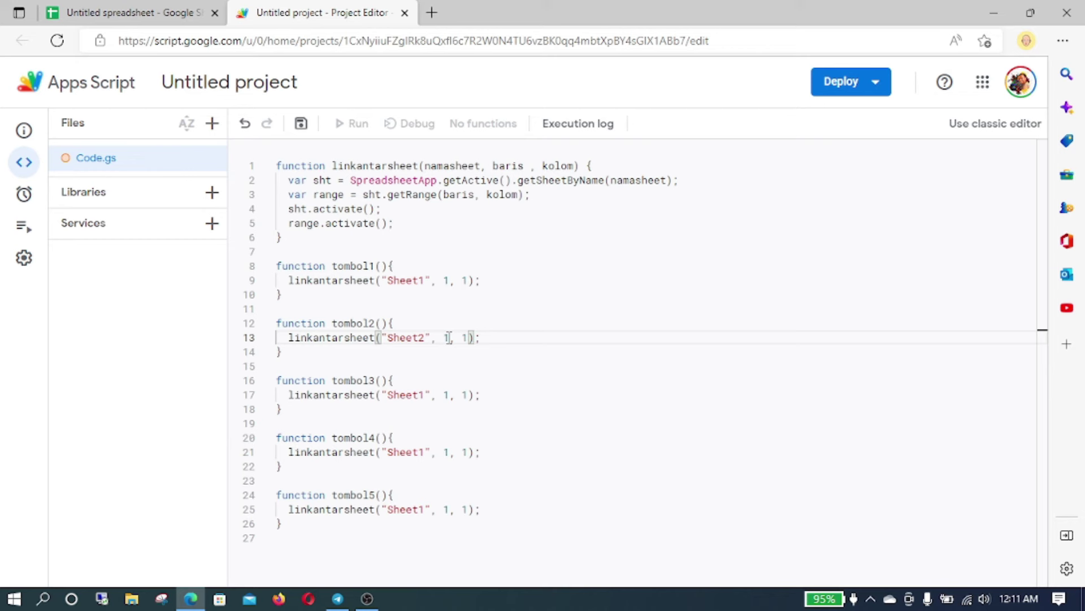
{"action": "left_click_drag", "start_coordinate": [448, 337], "coordinate": [445, 338]}
{"action": "type", "text": "3"}
{"action": "double_click", "coordinate": [469, 338]}
{"action": "type", "text": "2"}
Change tombol3's call to Sheet2, row 4, column 3.
{"action": "left_click", "coordinate": [425, 395]}
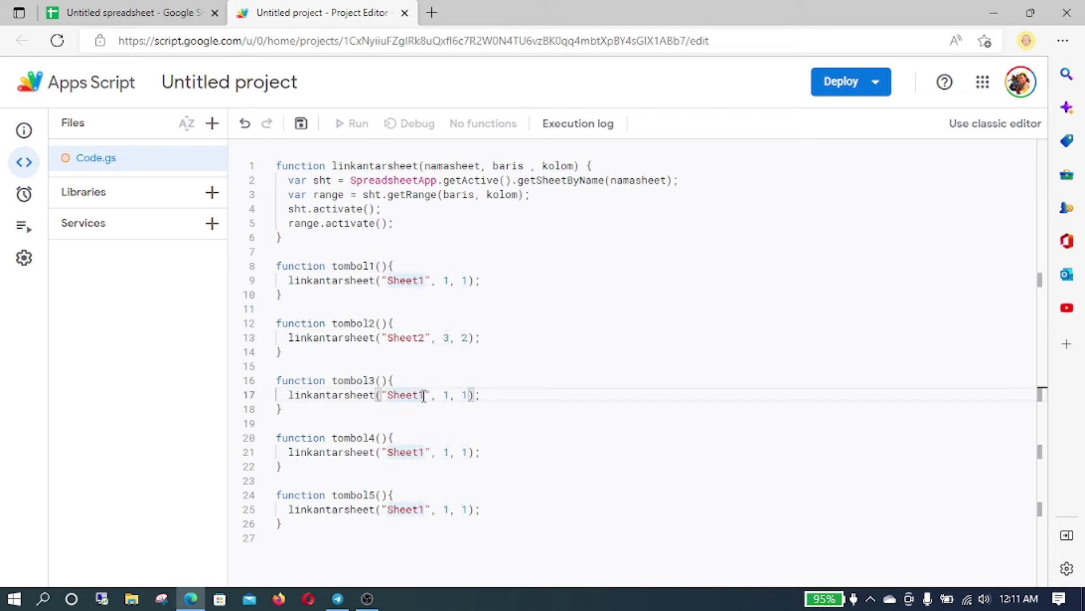
{"action": "key", "text": "BackSpace"}
{"action": "type", "text": "2"}
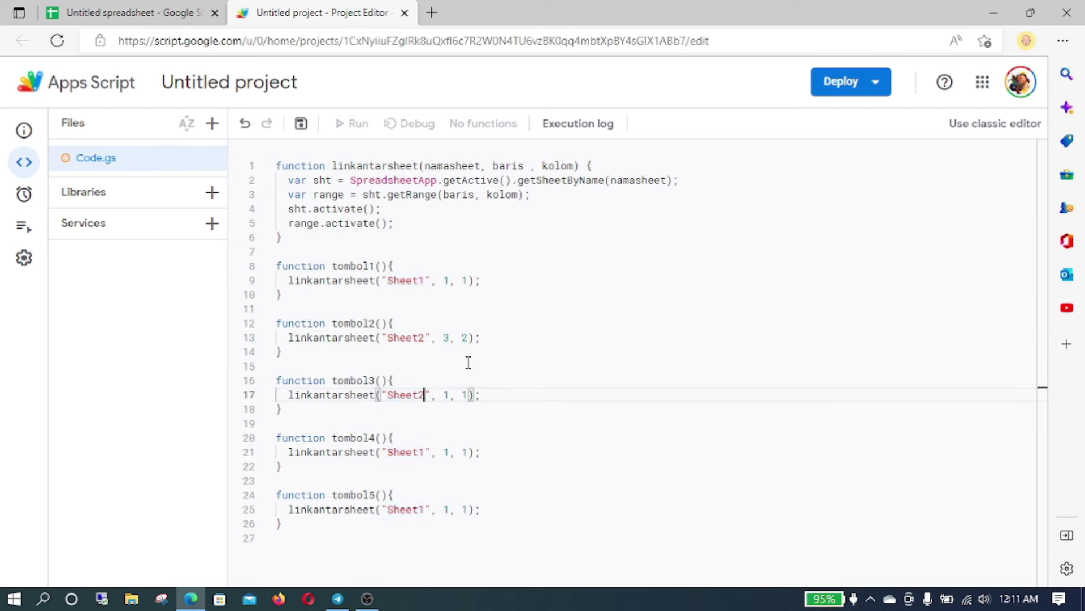
{"action": "double_click", "coordinate": [446, 395]}
{"action": "type", "text": "4"}
{"action": "left_click", "coordinate": [463, 395]}
{"action": "key", "text": "Delete"}
{"action": "type", "text": "3"}
Change tombol4's call to Sheet4 with row 2.
{"action": "left_click", "coordinate": [424, 451]}
{"action": "key", "text": "BackSpace"}
{"action": "type", "text": "4"}
{"action": "double_click", "coordinate": [445, 452]}
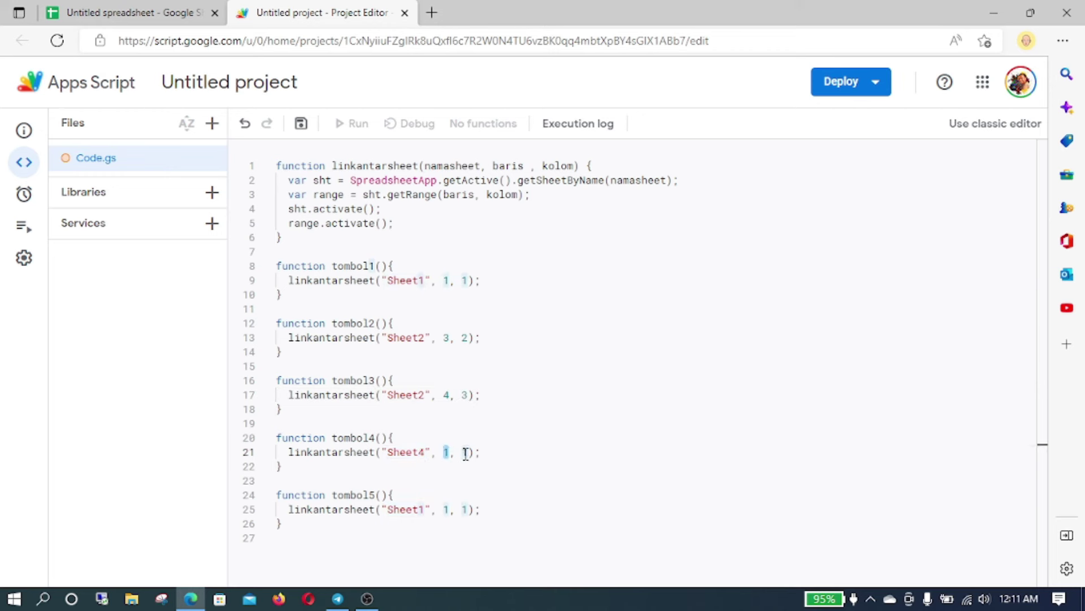
{"action": "type", "text": "2"}
Set tombol5's call to Sheet5, row 2, column 4, then save the project.
{"action": "left_click", "coordinate": [420, 508]}
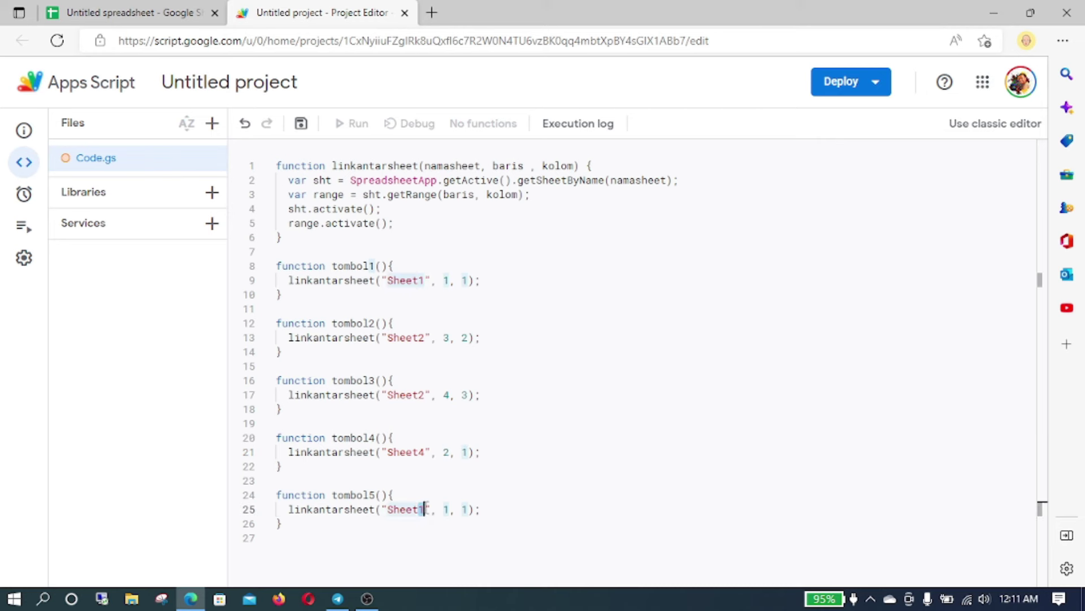
{"action": "key", "text": "BackSpace"}
{"action": "type", "text": "5"}
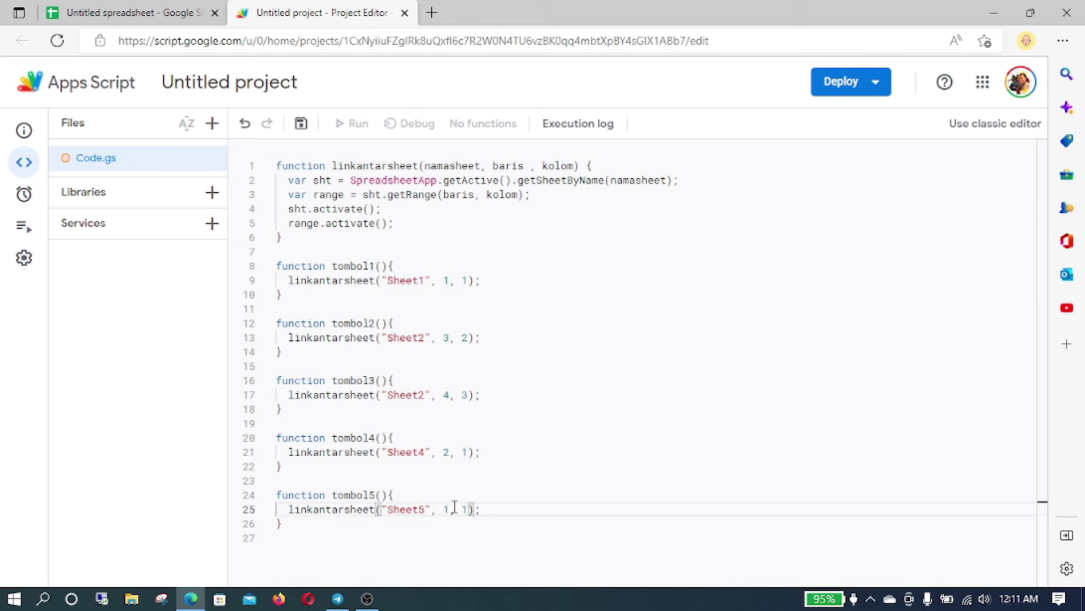
{"action": "left_click", "coordinate": [468, 508]}
{"action": "type", "text": "4"}
{"action": "double_click", "coordinate": [447, 509]}
{"action": "type", "text": "2"}
{"action": "key", "text": "End"}
{"action": "left_click", "coordinate": [297, 130]}
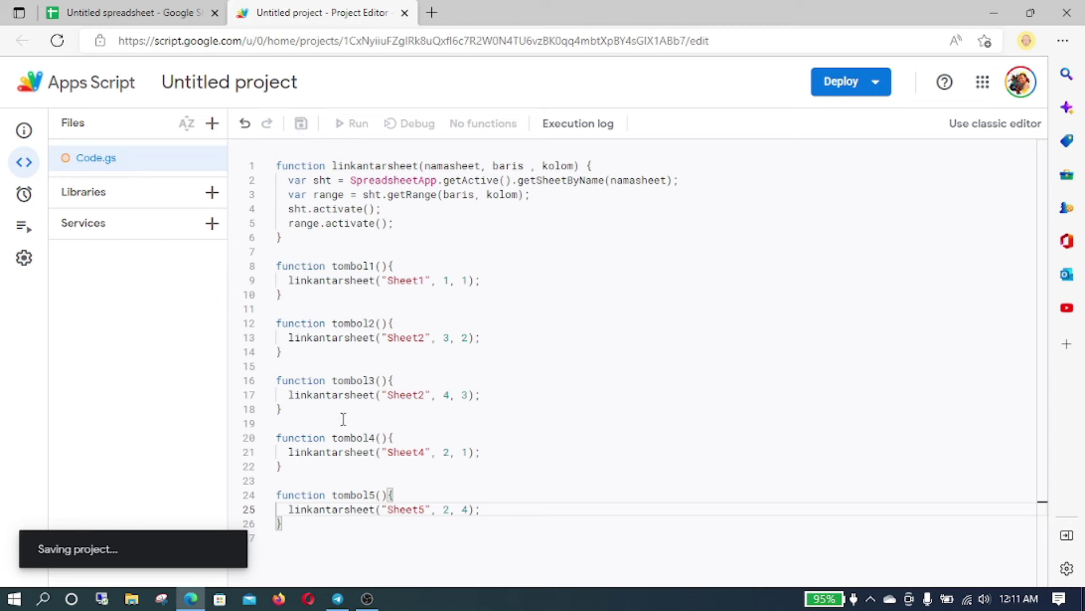
Return to the Untitled spreadsheet and select the red Sheet 1 button image.
{"action": "left_click", "coordinate": [141, 15]}
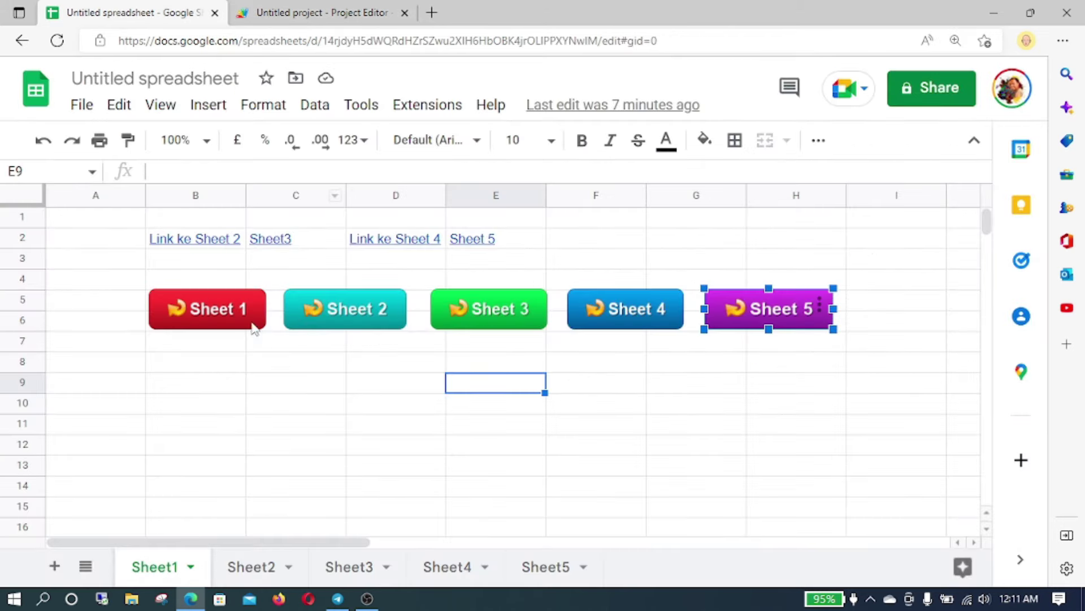
{"action": "left_click", "coordinate": [241, 308]}
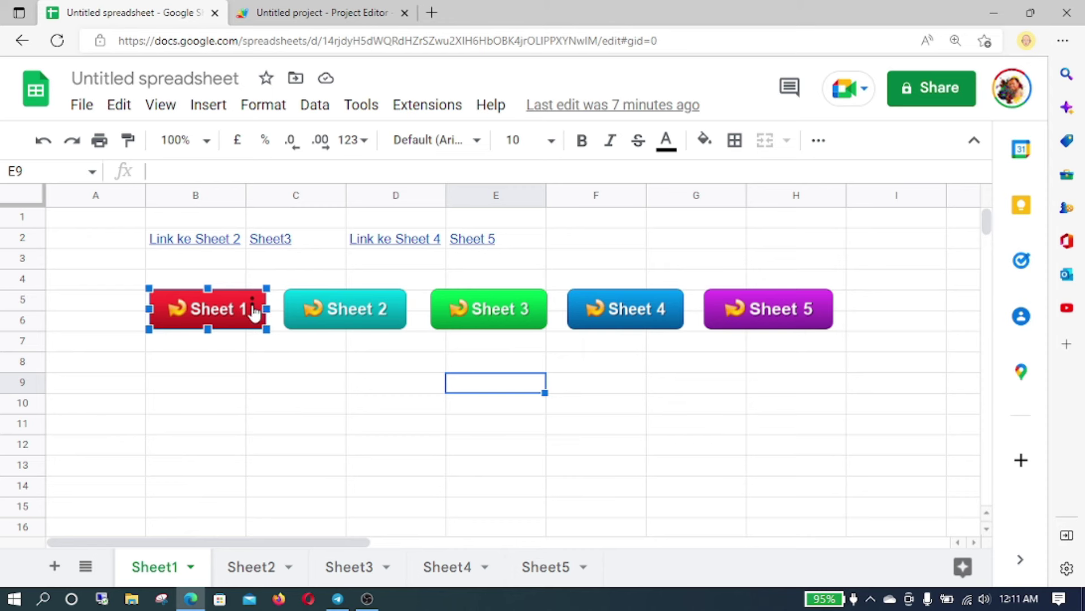
Assign scripts tombol1 and tombol2 to the Sheet 1 and Sheet 2 images.
{"action": "left_click", "coordinate": [252, 310]}
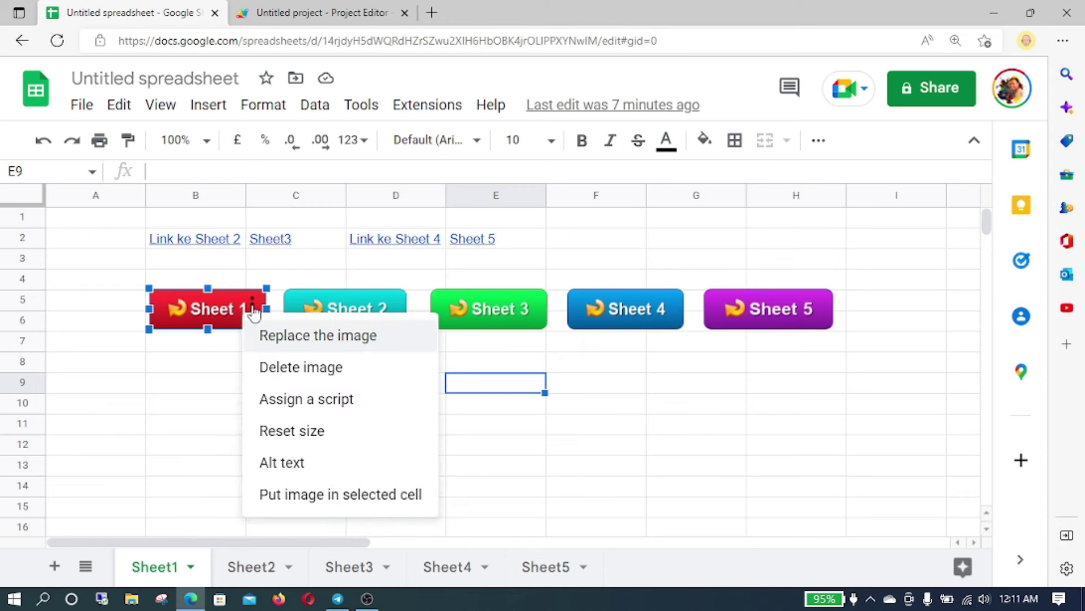
{"action": "left_click", "coordinate": [292, 400]}
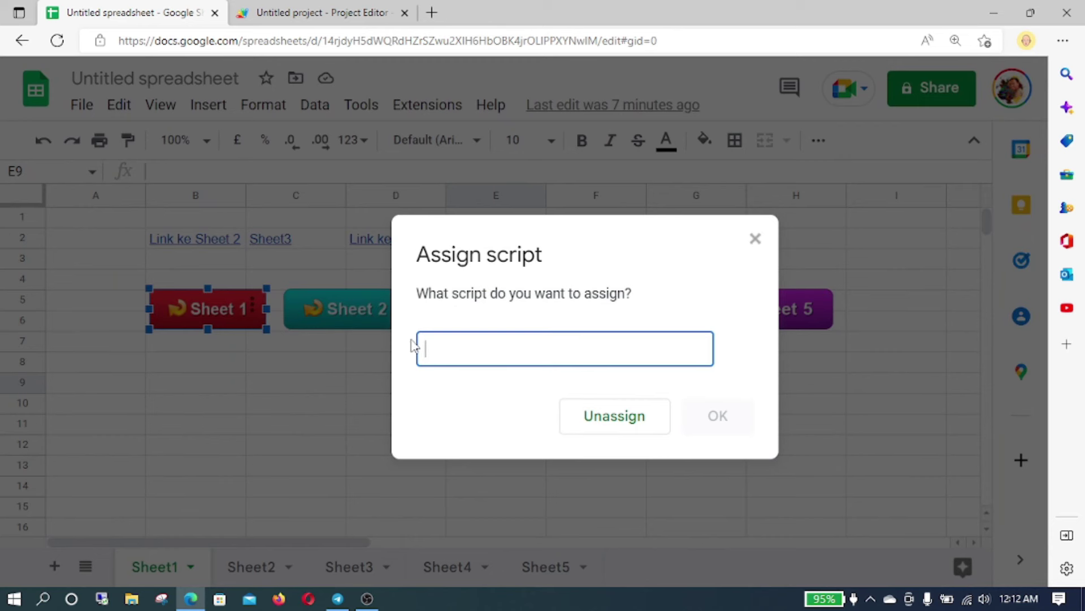
{"action": "type", "text": "tombol1"}
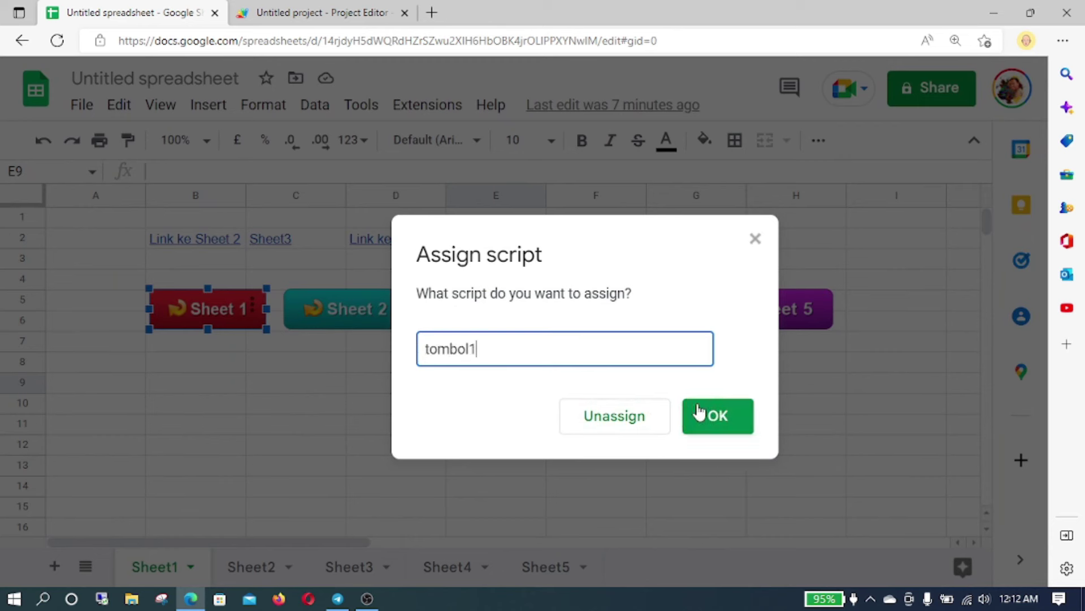
{"action": "left_click", "coordinate": [719, 417]}
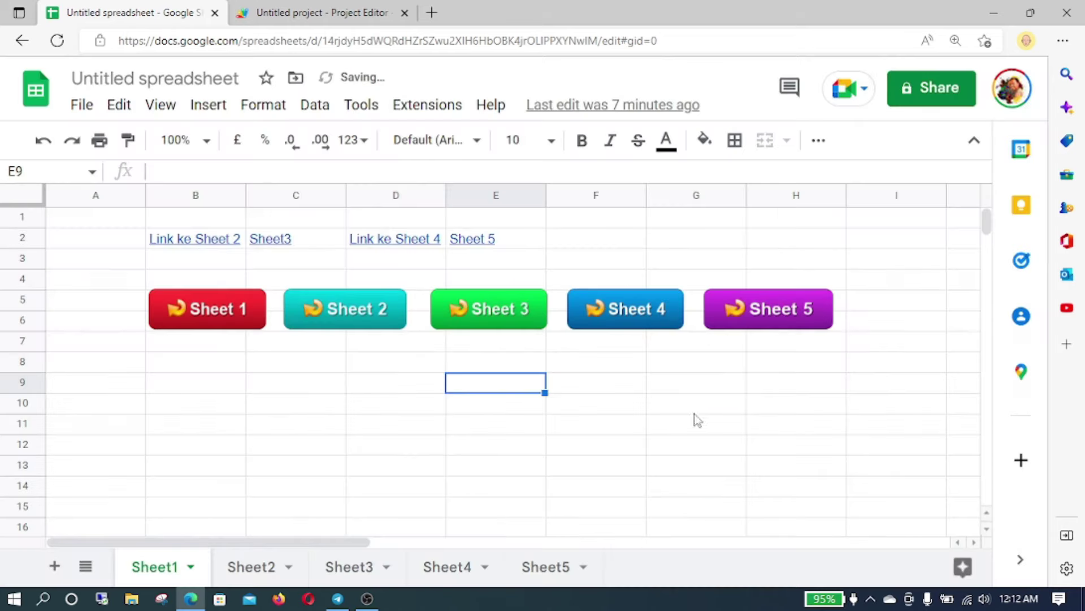
{"action": "right_click", "coordinate": [394, 310]}
{"action": "left_click", "coordinate": [394, 306]}
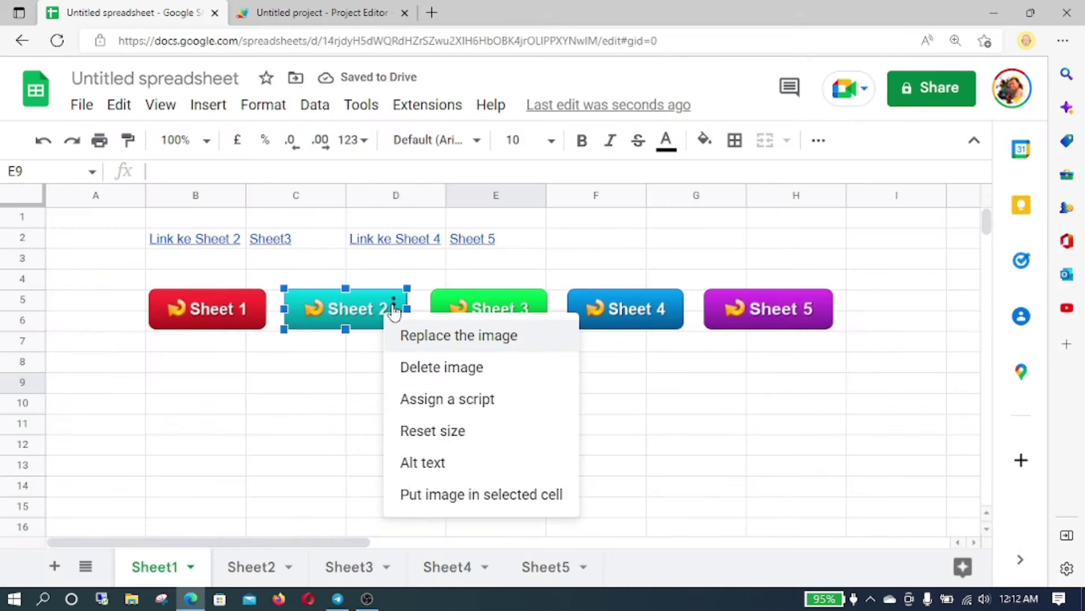
{"action": "left_click", "coordinate": [450, 398]}
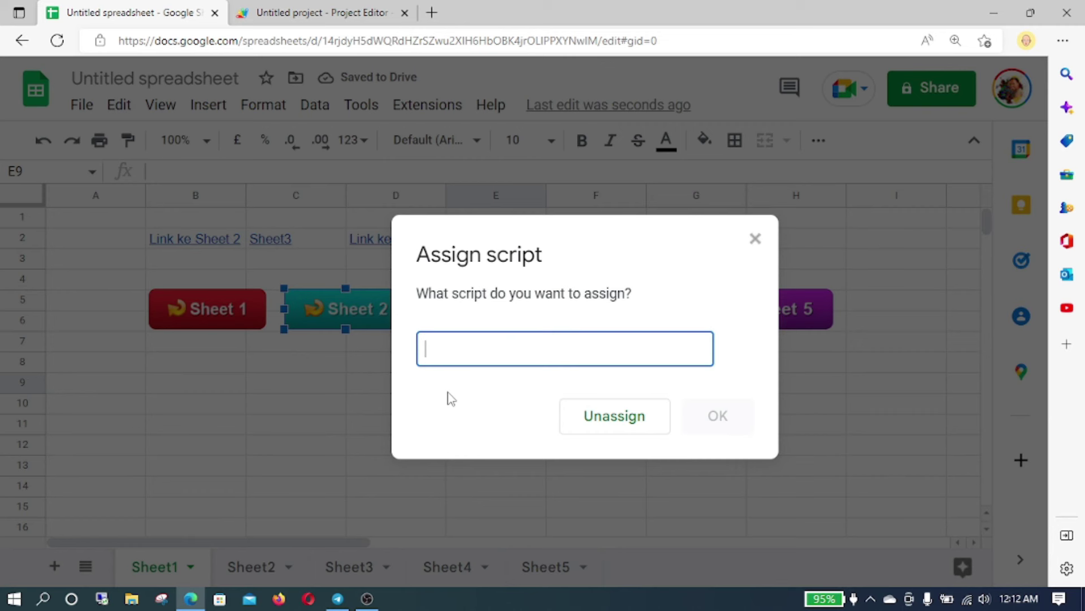
{"action": "type", "text": "tombol2"}
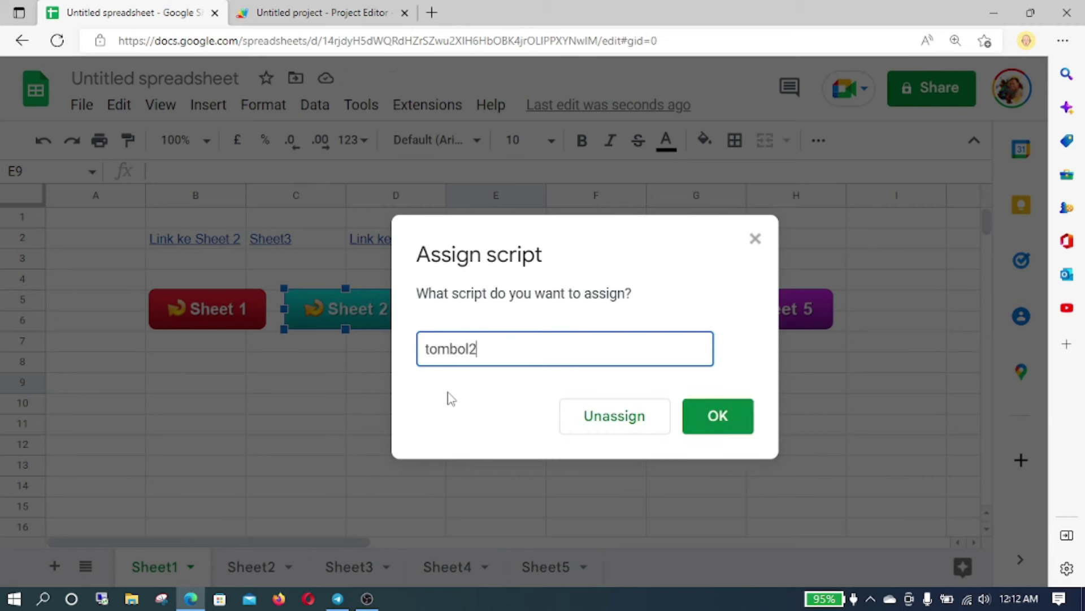
{"action": "double_click", "coordinate": [463, 347]}
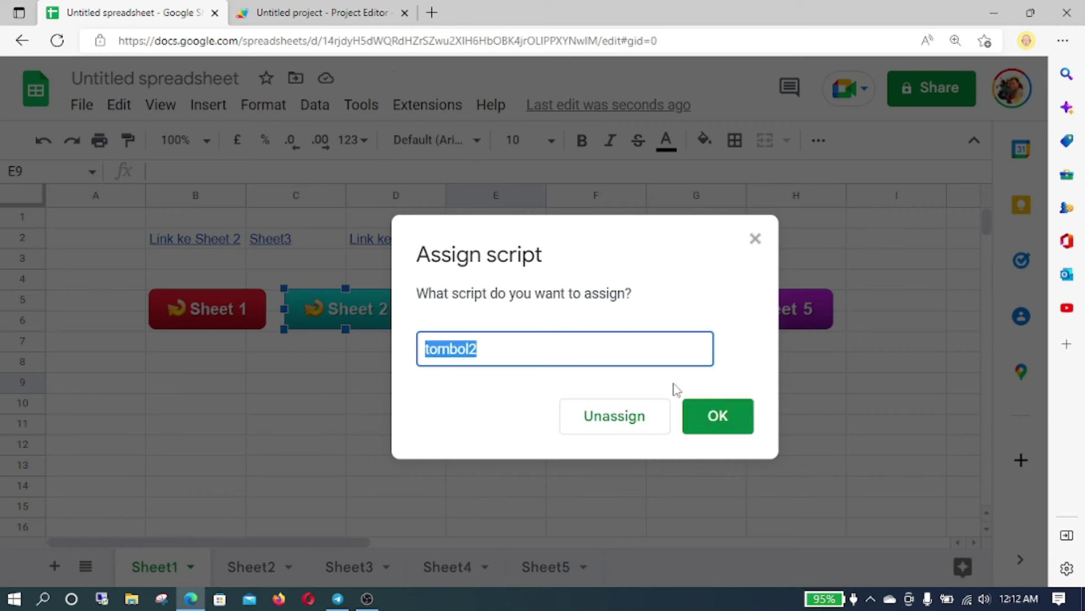
{"action": "left_click", "coordinate": [729, 424]}
Assign tombol3 to the green Sheet 3 image and tombol4 to the blue Sheet 4 image.
{"action": "left_click", "coordinate": [537, 314]}
{"action": "left_click", "coordinate": [535, 310]}
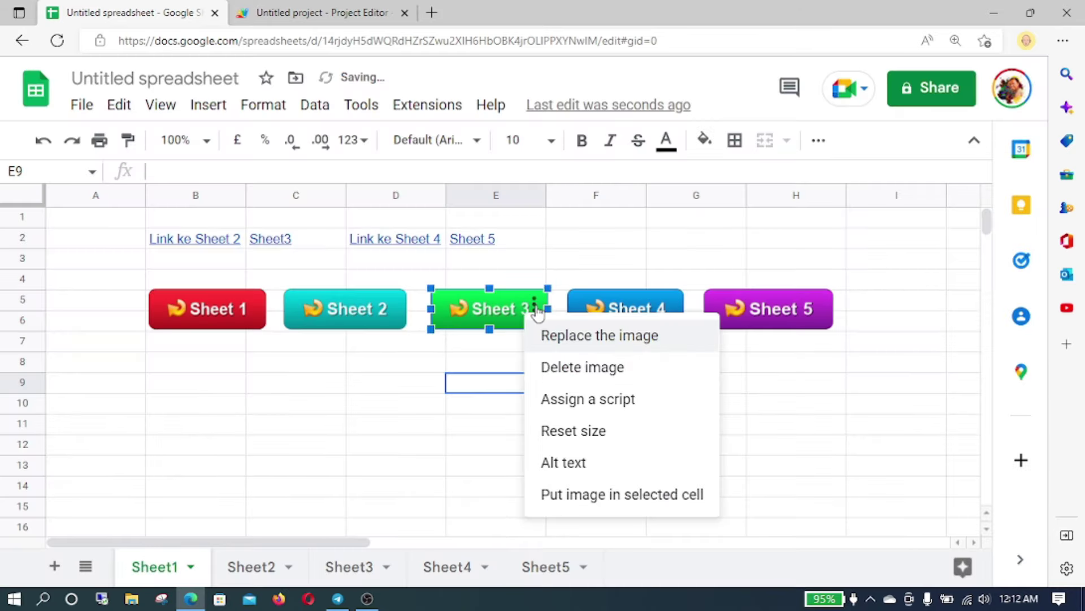
{"action": "left_click", "coordinate": [580, 396]}
{"action": "key", "text": "BackSpace"}
{"action": "type", "text": "3"}
{"action": "left_click", "coordinate": [737, 415]}
{"action": "left_click", "coordinate": [667, 316]}
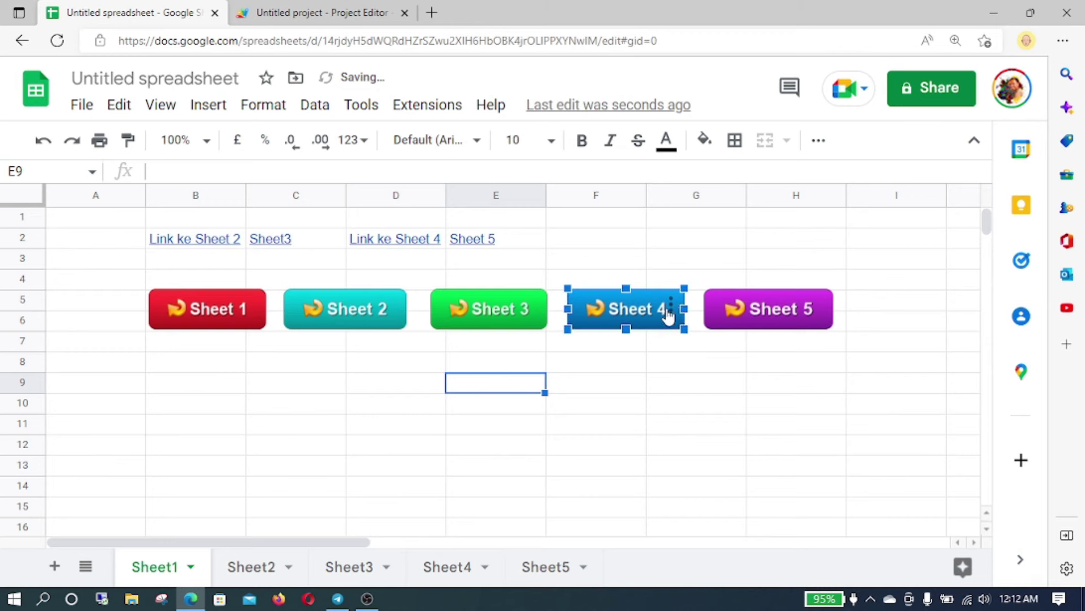
{"action": "left_click", "coordinate": [672, 306]}
{"action": "left_click", "coordinate": [718, 398]}
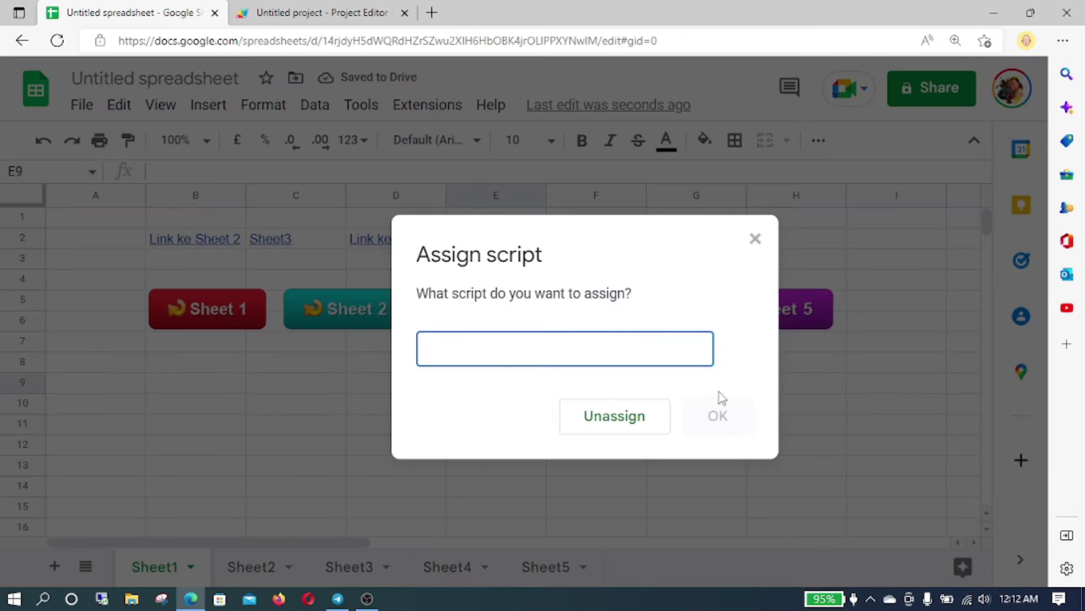
{"action": "type", "text": "tombol2"}
{"action": "key", "text": "BackSpace"}
{"action": "type", "text": "4"}
{"action": "left_click", "coordinate": [736, 399]}
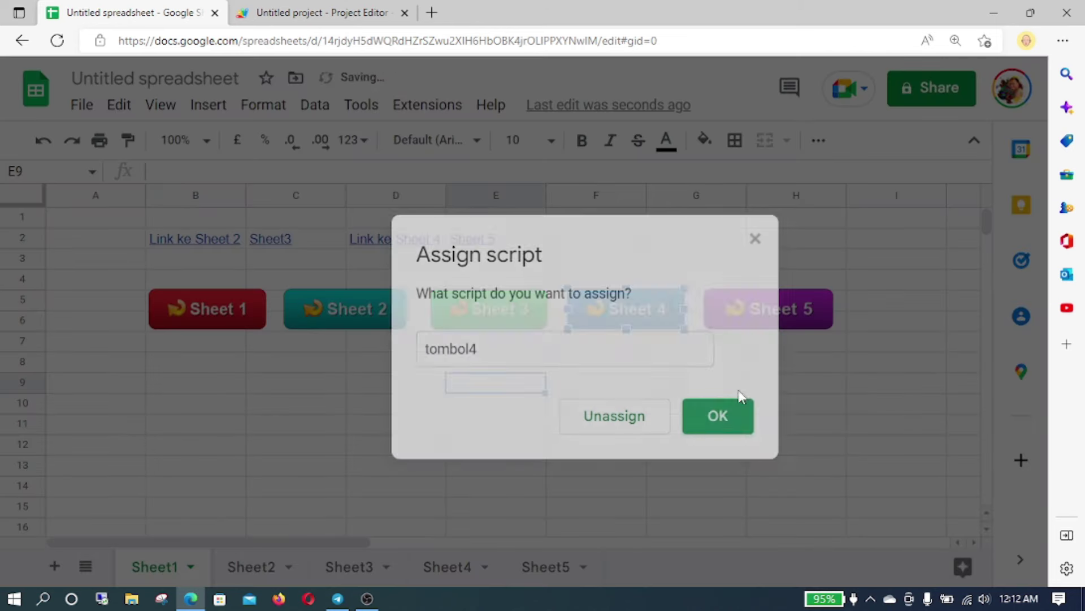
Assign tombol5 to the purple Sheet 5 image, then deselect by clicking cell G11.
{"action": "left_click", "coordinate": [802, 314]}
{"action": "left_click", "coordinate": [820, 306]}
{"action": "left_click", "coordinate": [838, 397]}
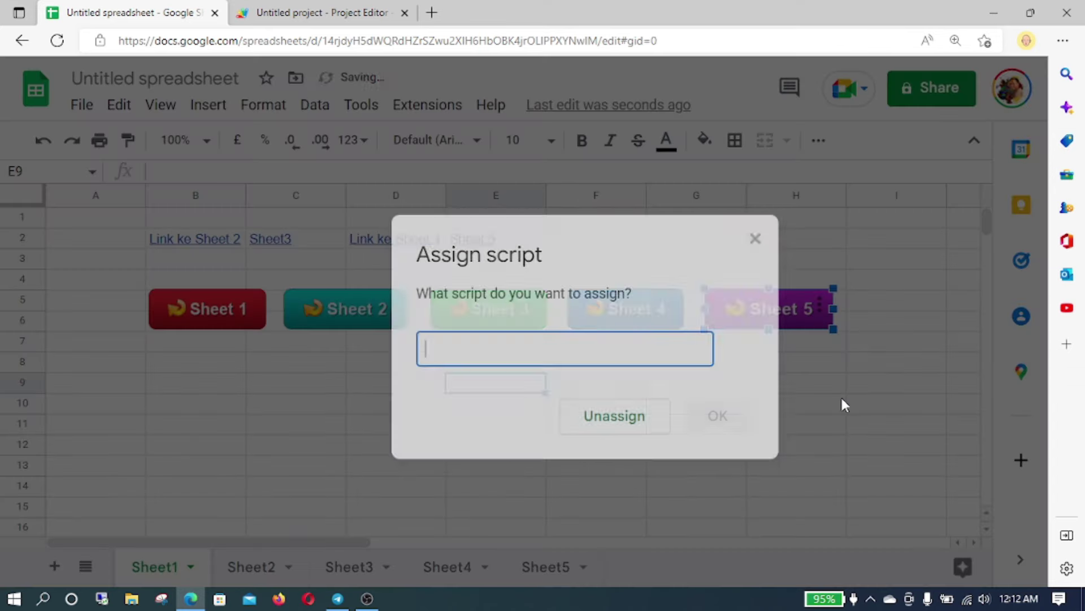
{"action": "key", "text": "BackSpace"}
{"action": "type", "text": "5"}
{"action": "left_click", "coordinate": [737, 420]}
{"action": "left_click", "coordinate": [656, 418]}
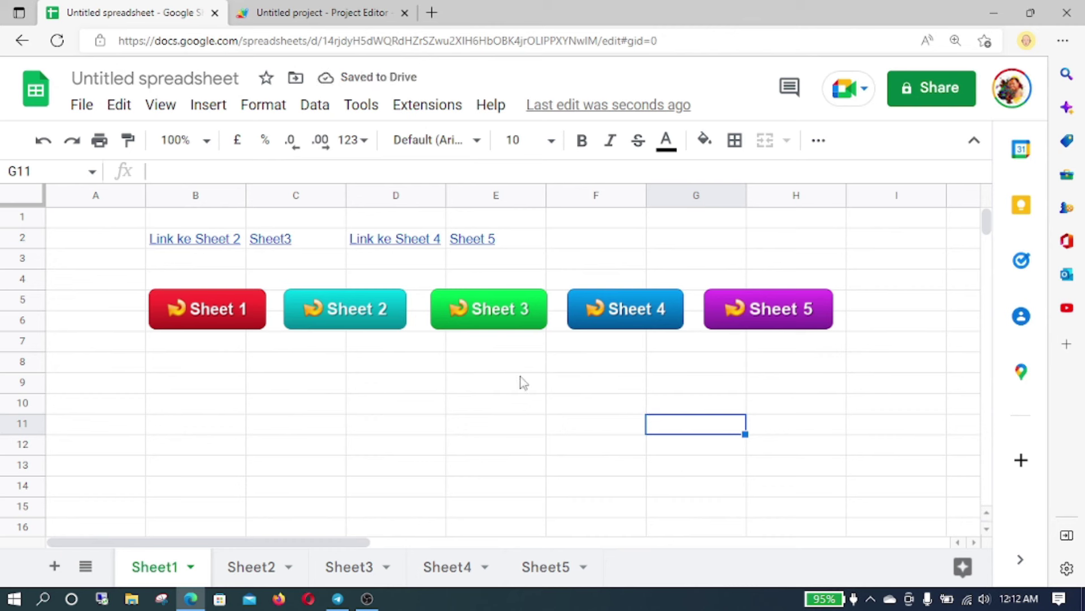
Run a button for the first time and authorise the unverified Untitled project script to access Sheets.
{"action": "left_click", "coordinate": [371, 311]}
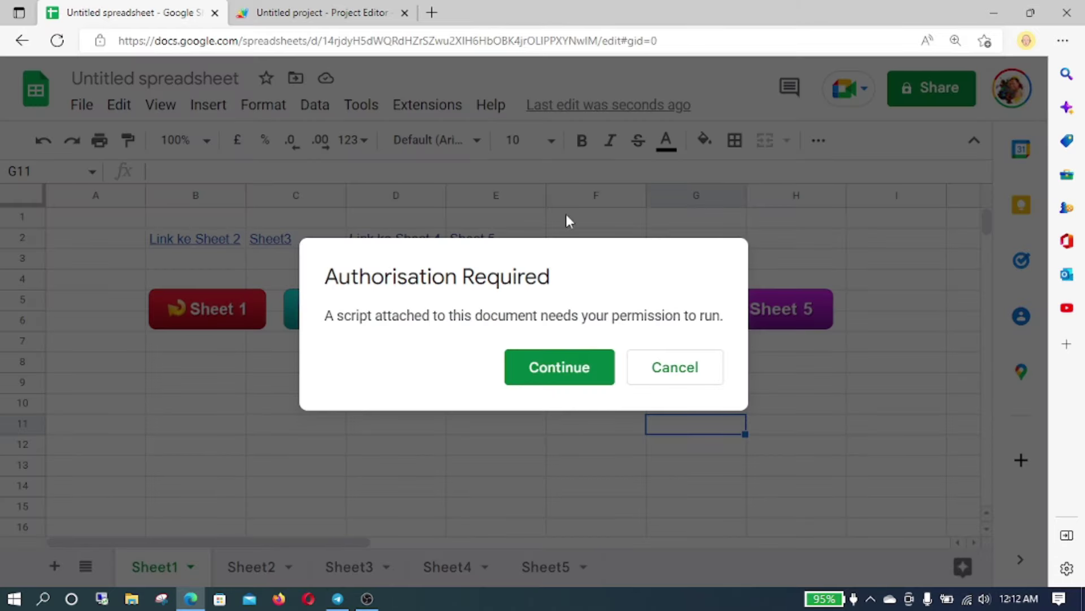
{"action": "left_click", "coordinate": [535, 364]}
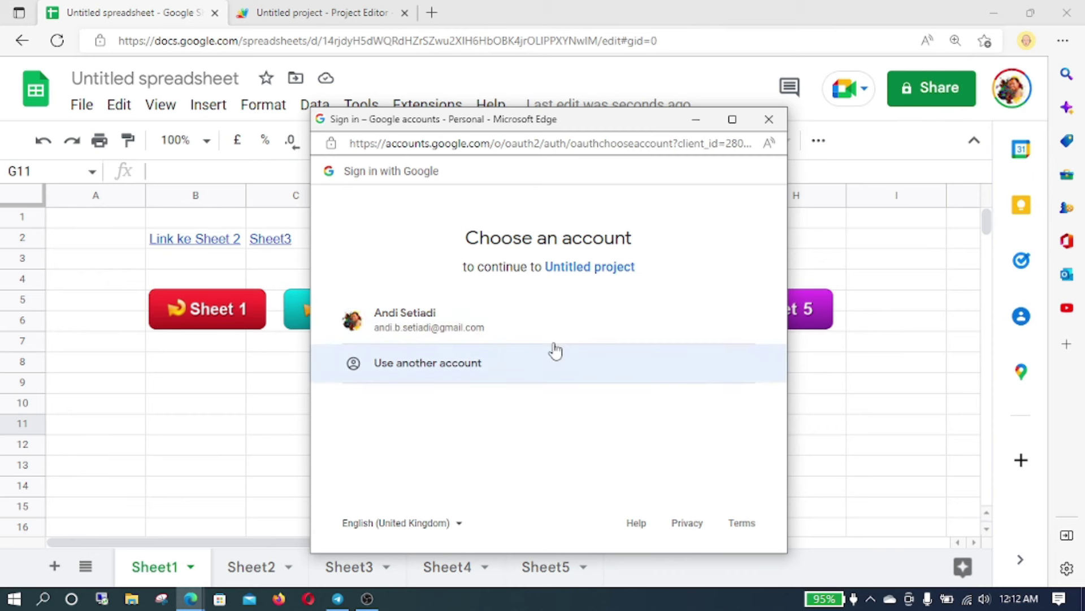
{"action": "left_click", "coordinate": [526, 332]}
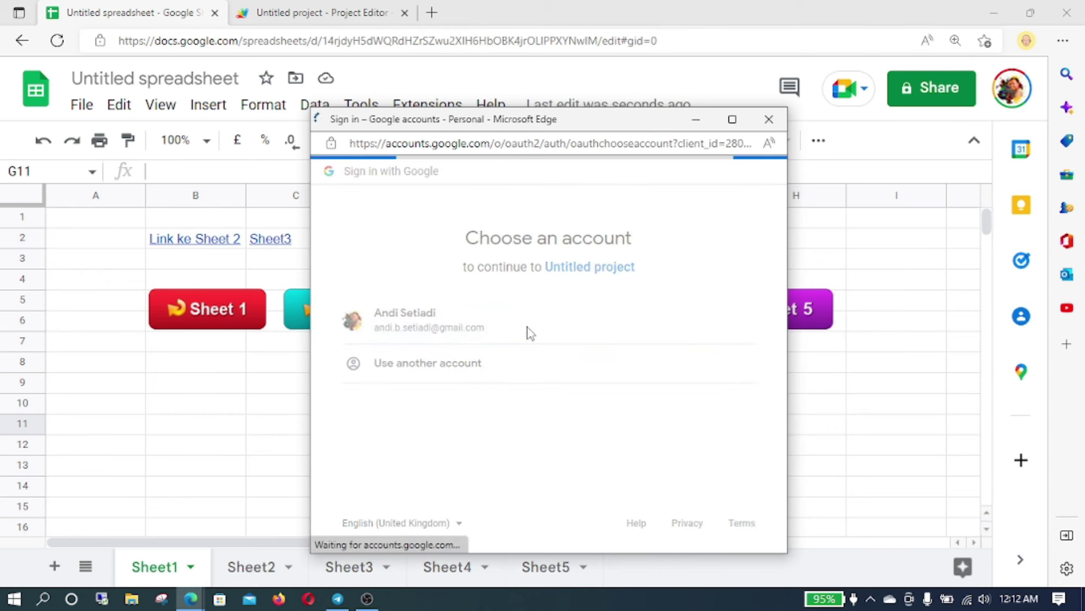
{"action": "left_click", "coordinate": [352, 430]}
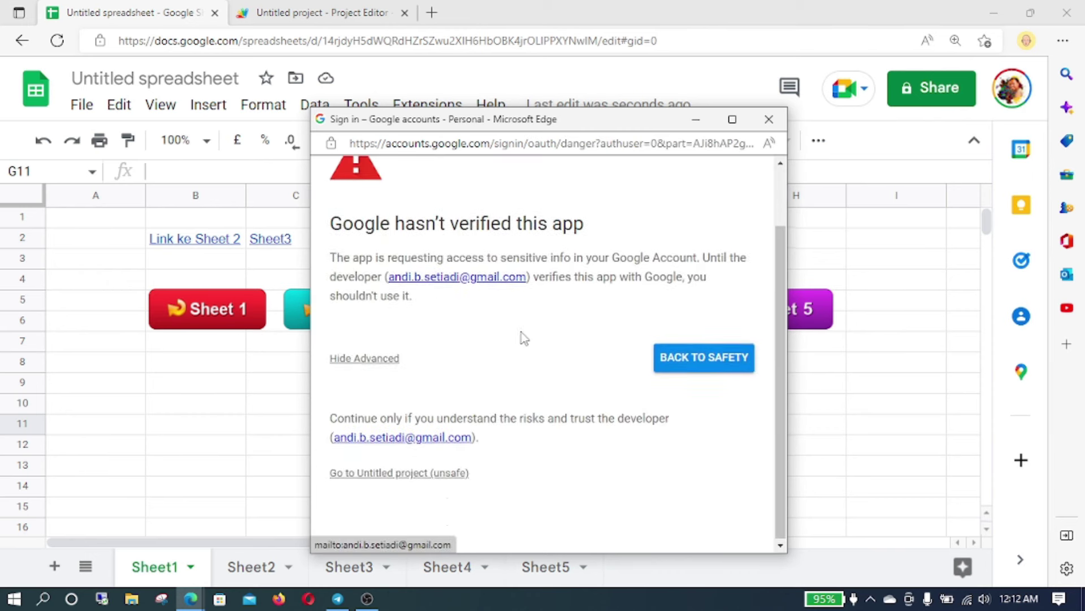
{"action": "left_click", "coordinate": [418, 473]}
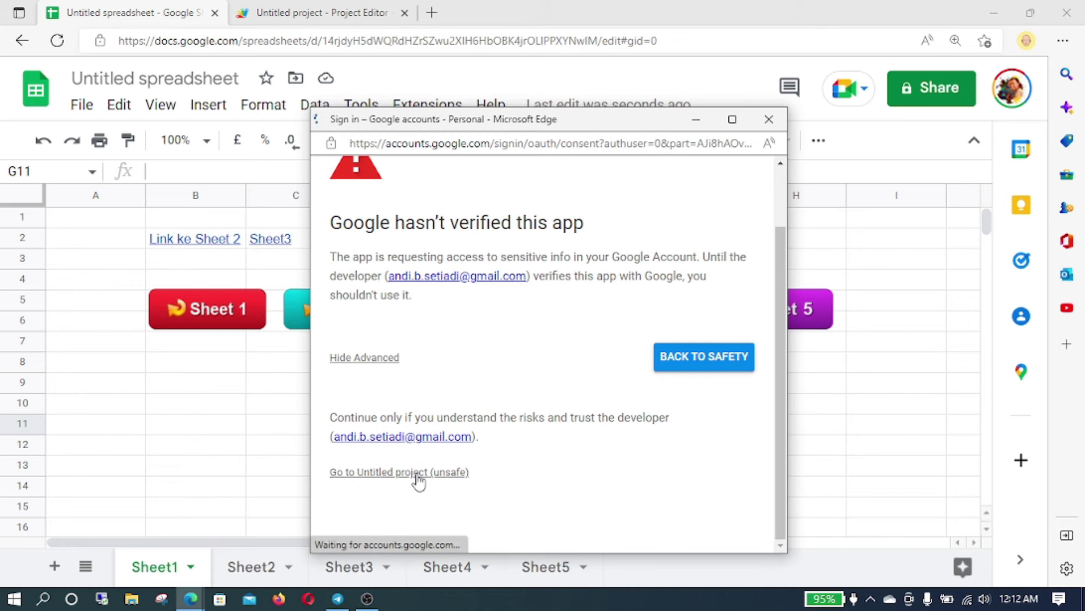
{"action": "scroll", "coordinate": [565, 469], "scroll_direction": "down", "scroll_amount": 2}
{"action": "left_click", "coordinate": [597, 462]}
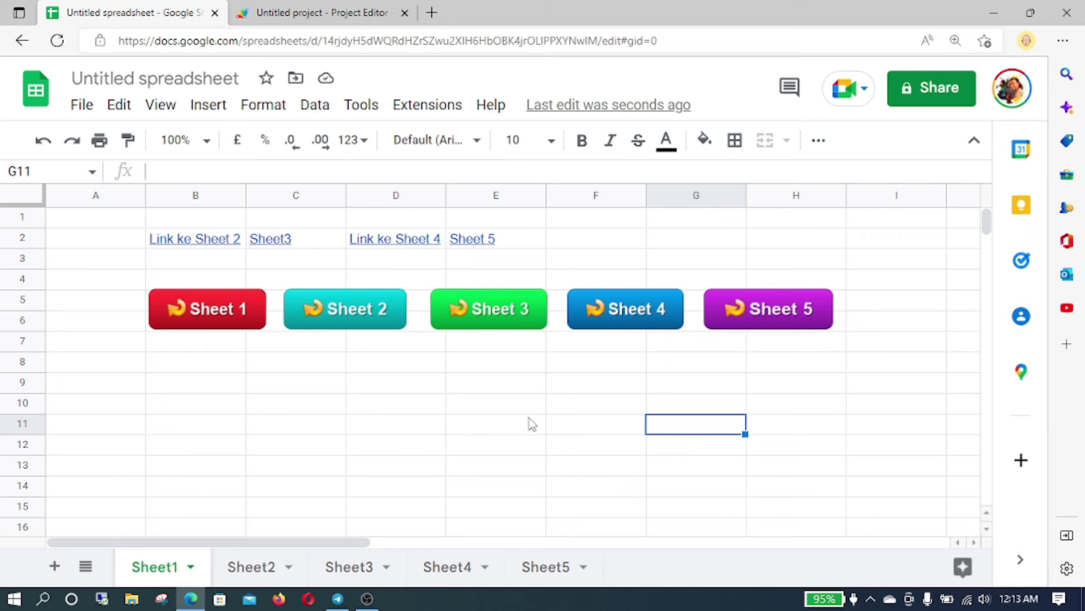
Test the Sheet 2, Sheet 4 and Sheet 5 buttons, confirming jumps to B3, A2 and D2.
{"action": "left_click", "coordinate": [373, 321]}
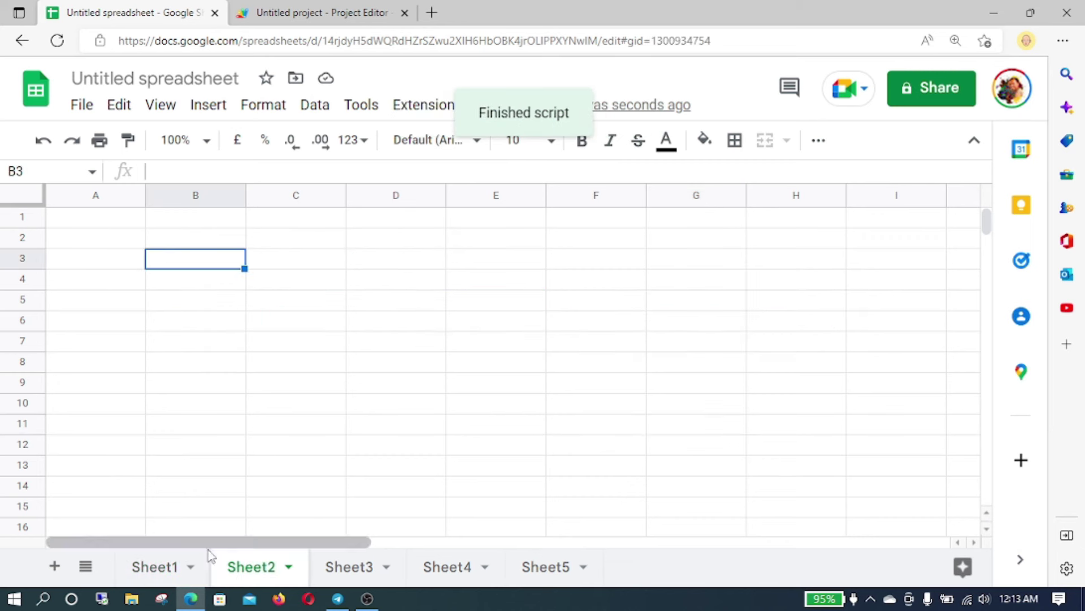
{"action": "left_click", "coordinate": [151, 567]}
{"action": "left_click", "coordinate": [626, 313]}
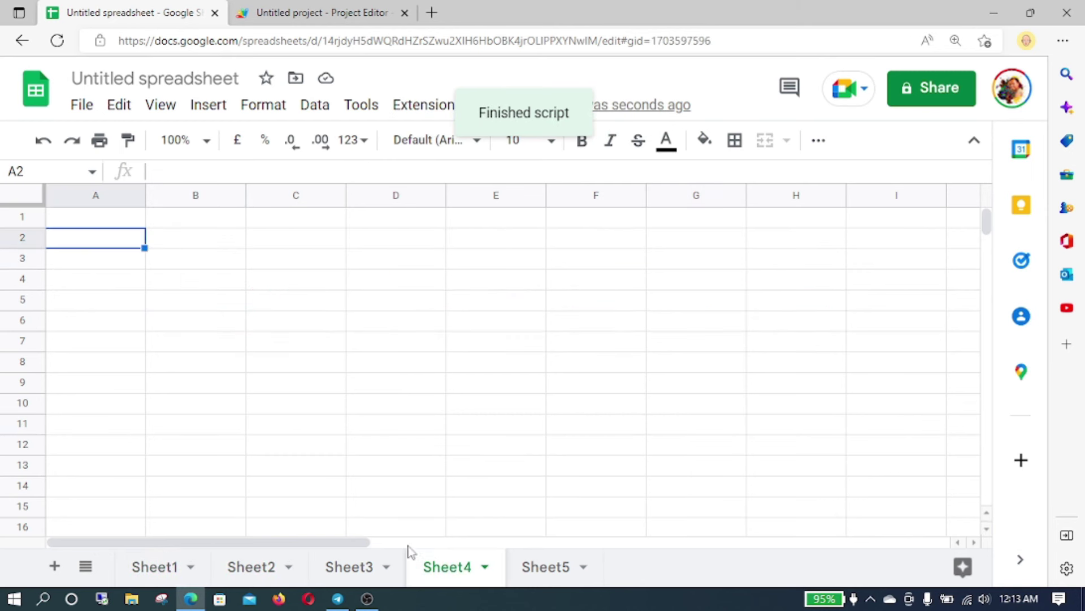
{"action": "left_click", "coordinate": [157, 567]}
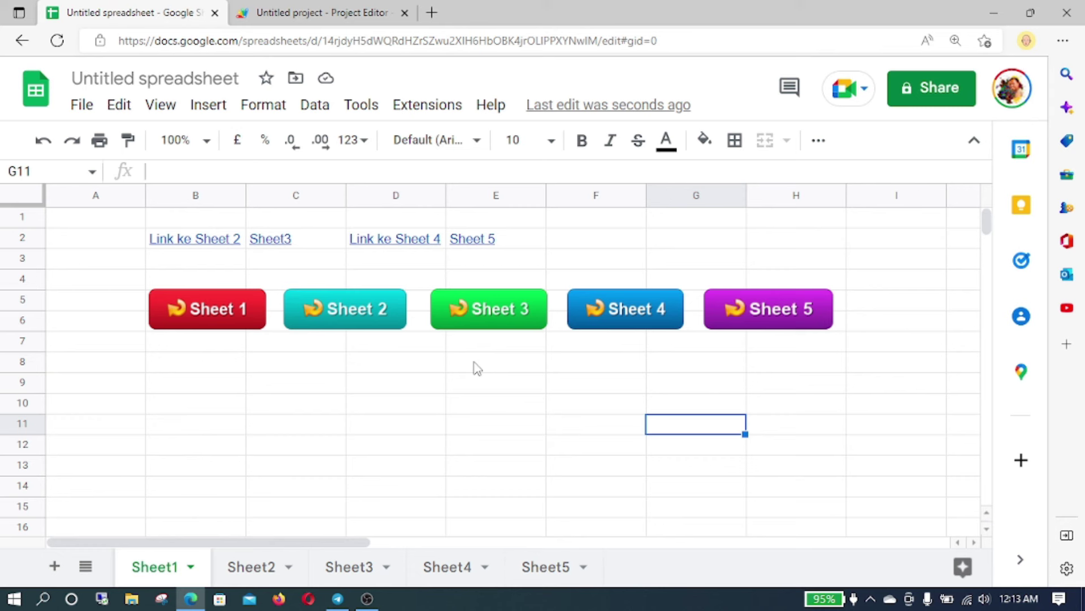
{"action": "left_click", "coordinate": [763, 321]}
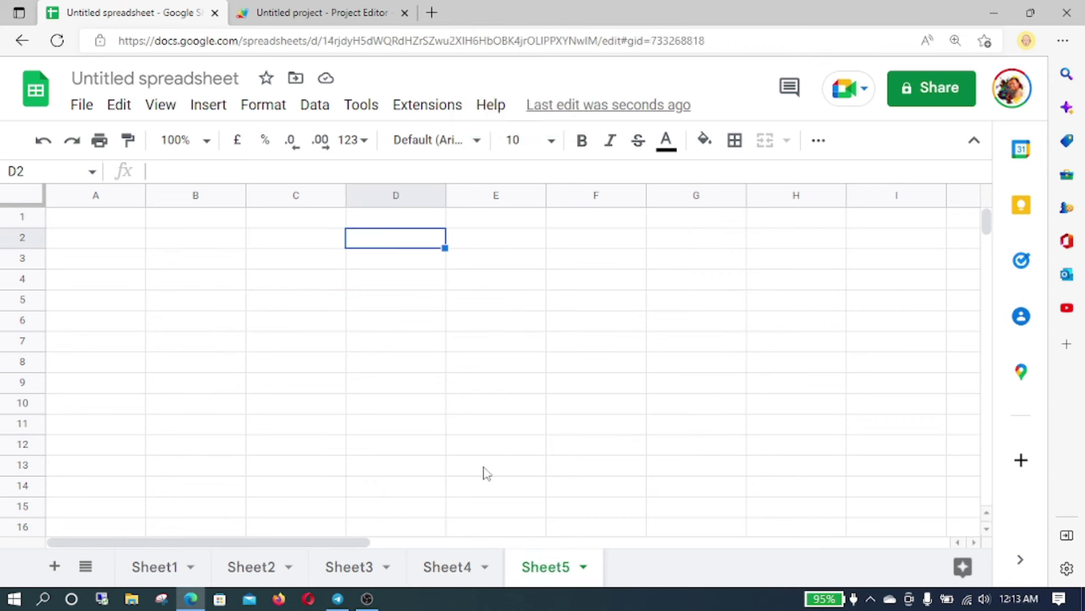
{"action": "left_click", "coordinate": [316, 13]}
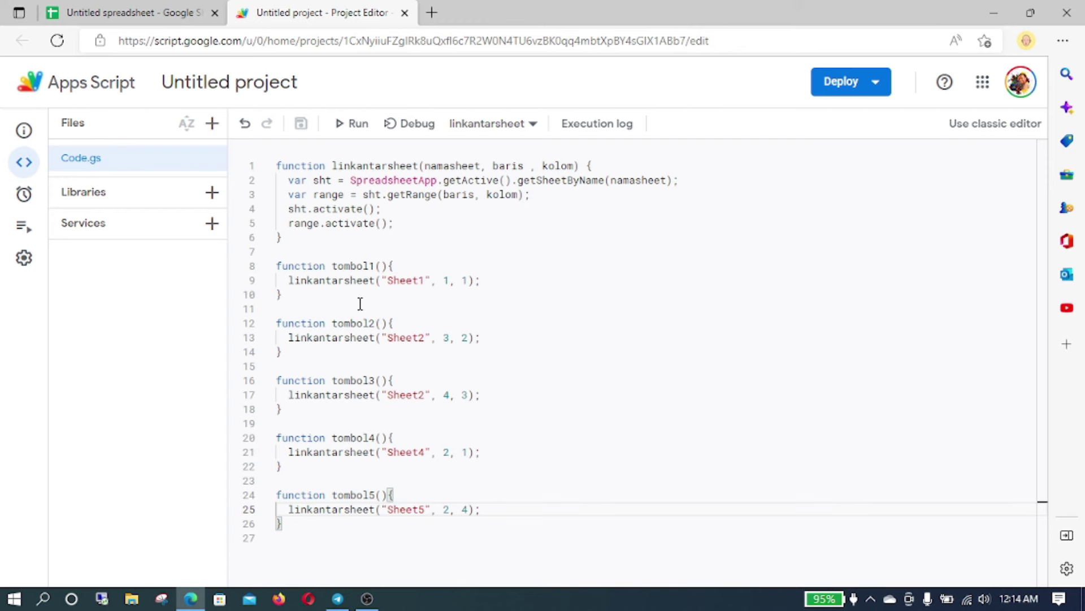
Return from the script editor to the Untitled spreadsheet, open on Sheet5.
{"action": "left_click", "coordinate": [158, 12]}
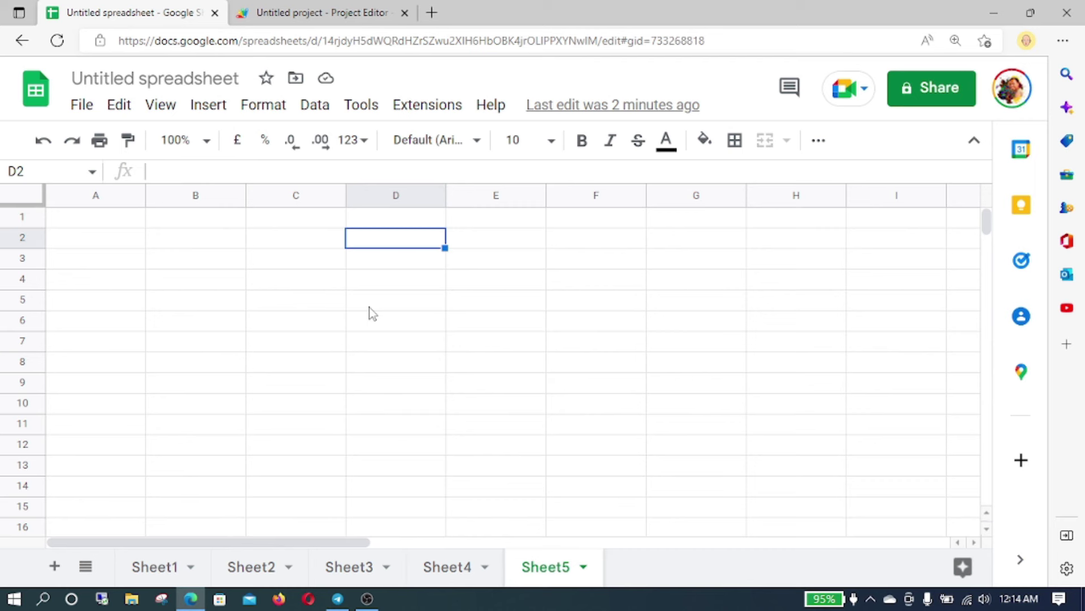